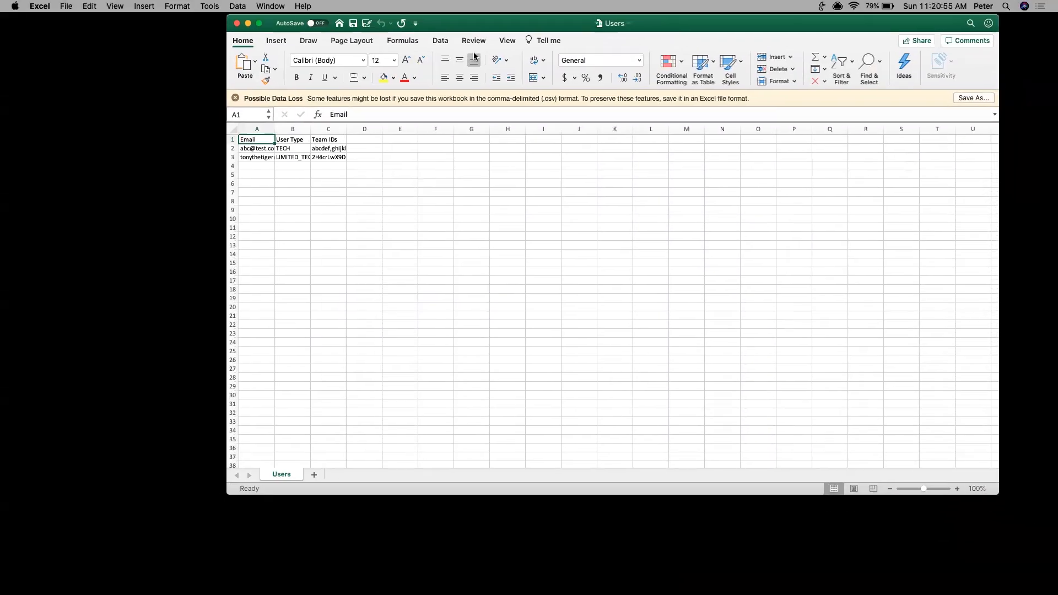
- Expand the Users workbook window to full screen and fit all column widths to their contents
{"action": "left_click", "coordinate": [259, 24]}
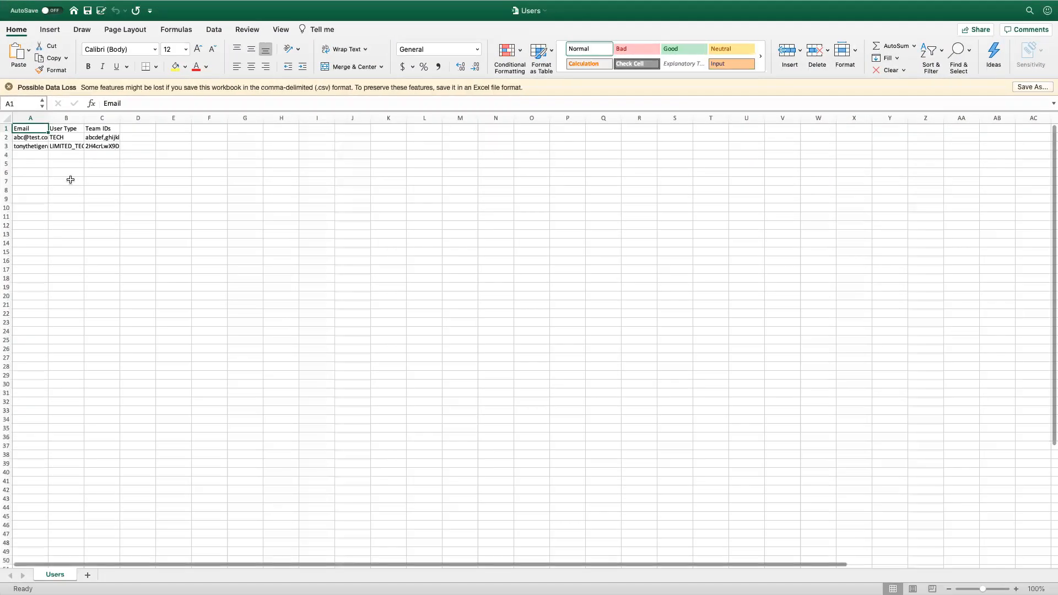
{"action": "left_click", "coordinate": [7, 119]}
{"action": "double_click", "coordinate": [48, 118]}
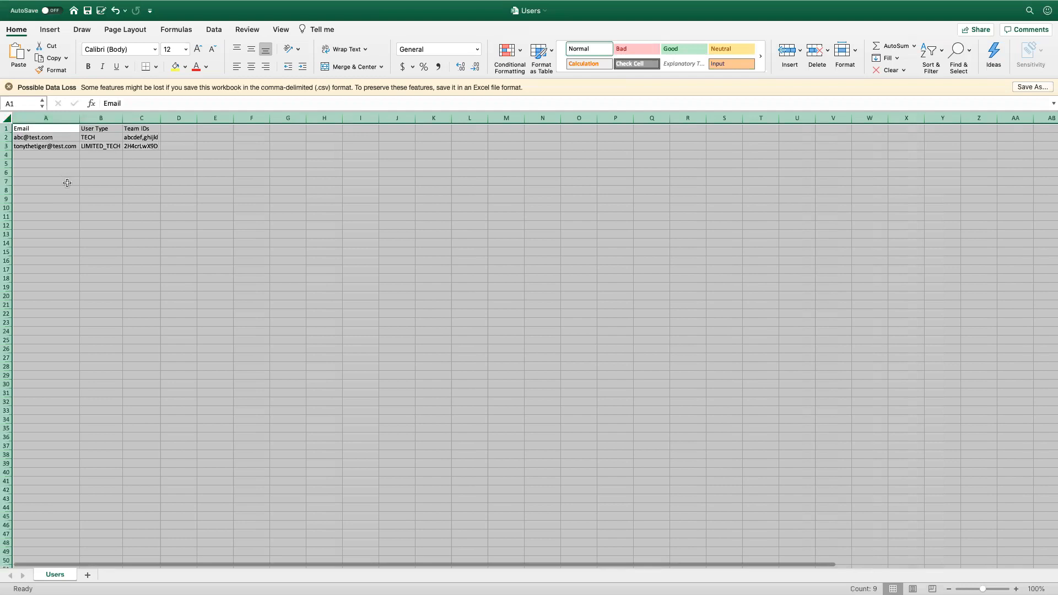
{"action": "left_click", "coordinate": [67, 183]}
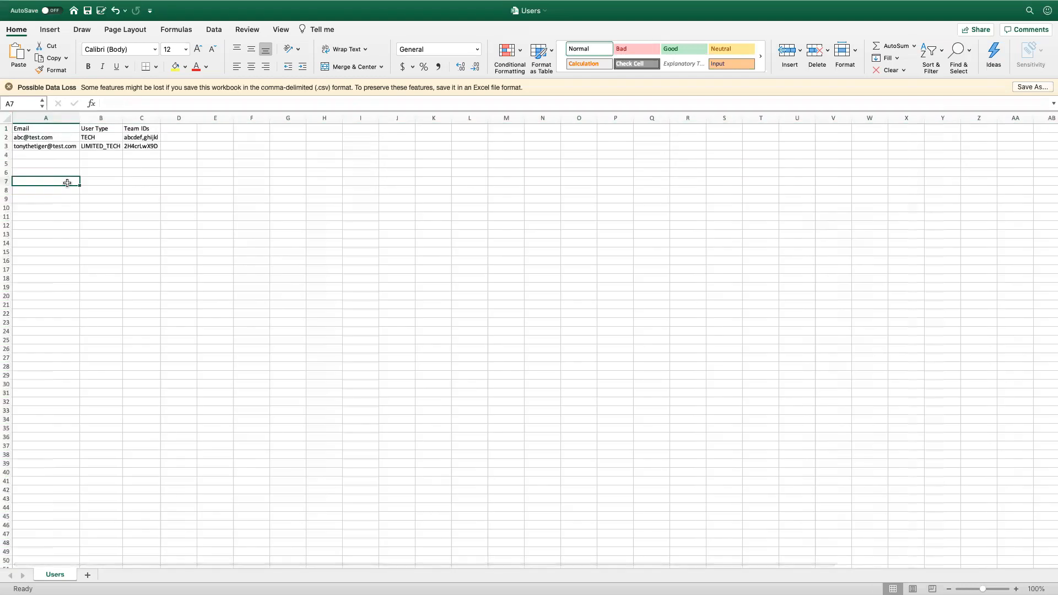
- Delete the sample user in row 2 of the Users sheet
{"action": "left_click", "coordinate": [7, 137]}
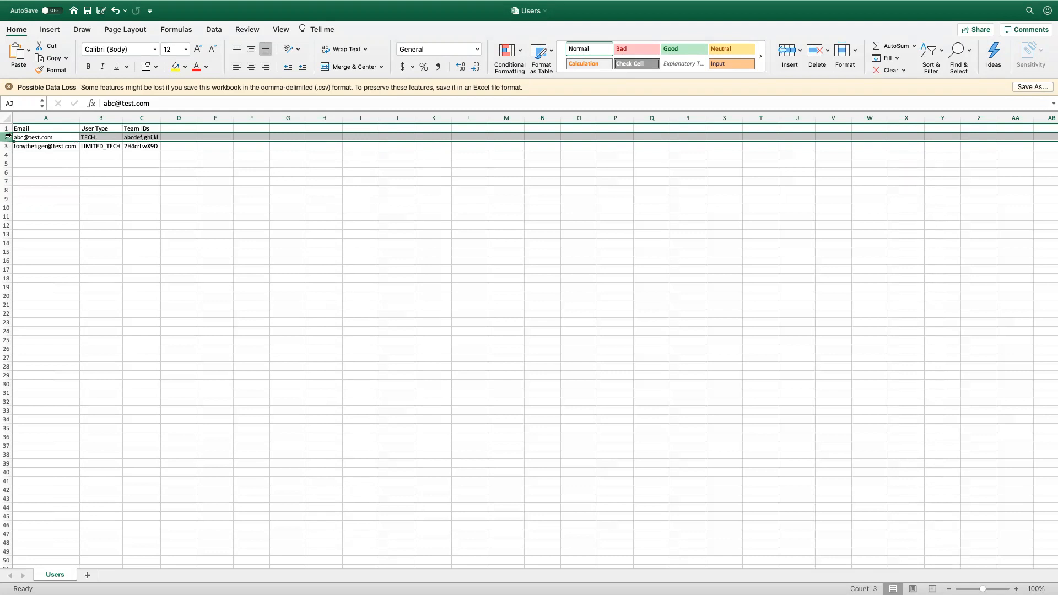
{"action": "right_click", "coordinate": [7, 137]}
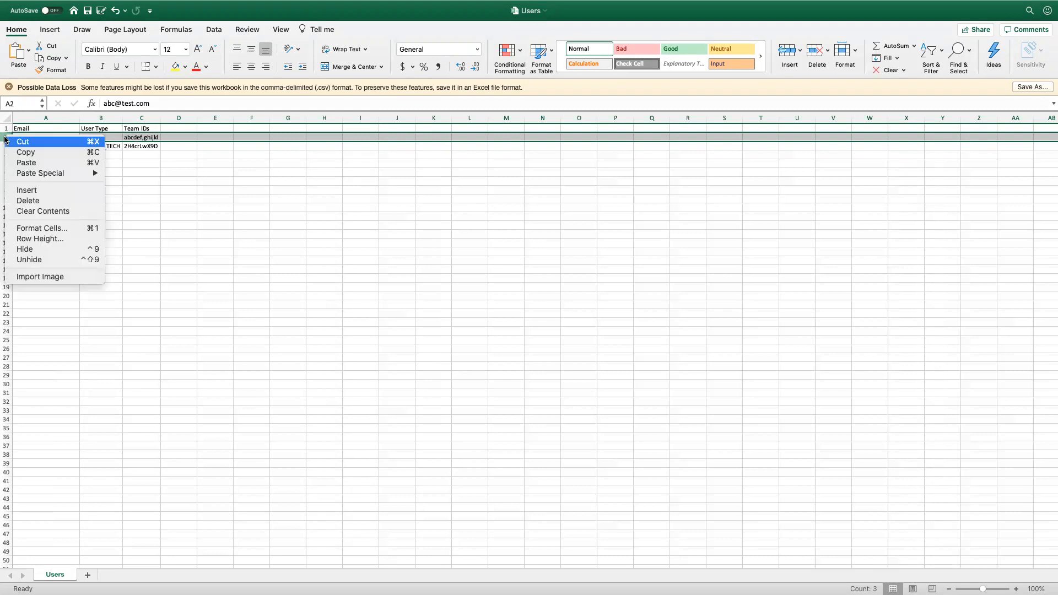
{"action": "left_click", "coordinate": [35, 201]}
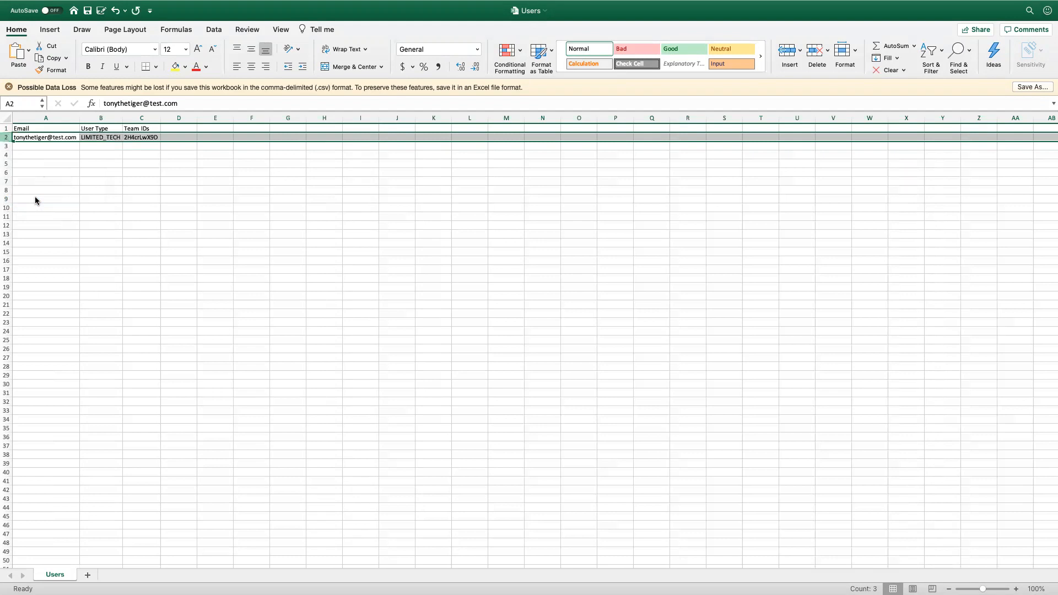
{"action": "left_click", "coordinate": [44, 154]}
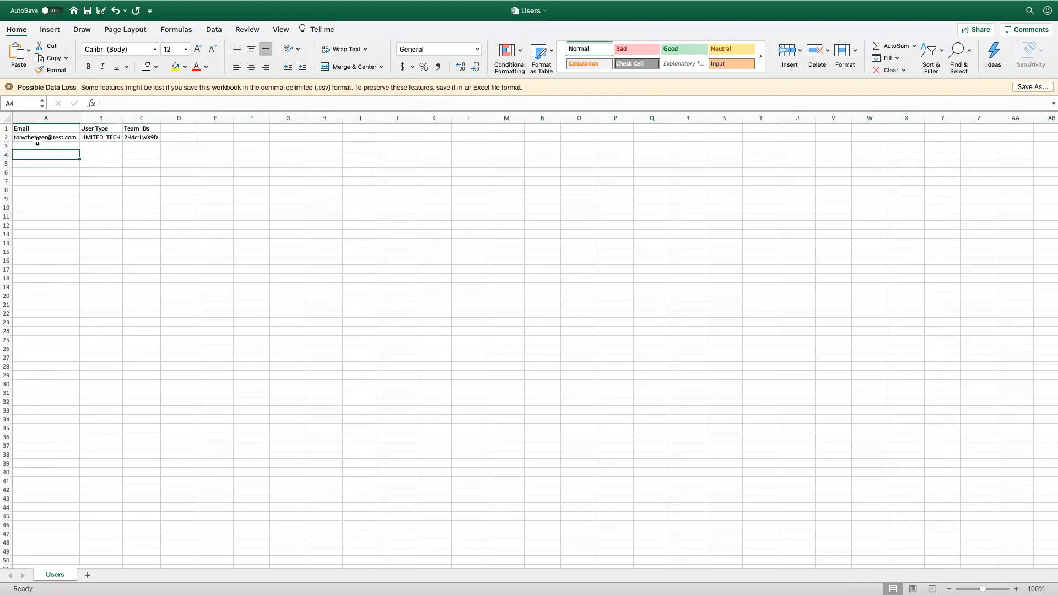
- Review the remaining user's email and user type, and the Team IDs column
{"action": "left_click", "coordinate": [42, 138]}
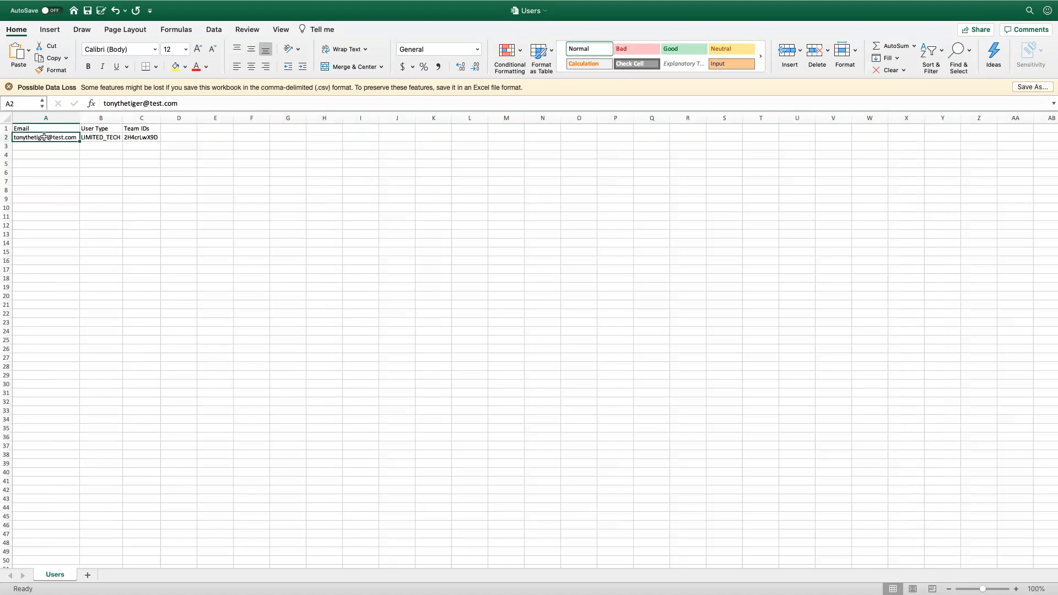
{"action": "left_click", "coordinate": [95, 137]}
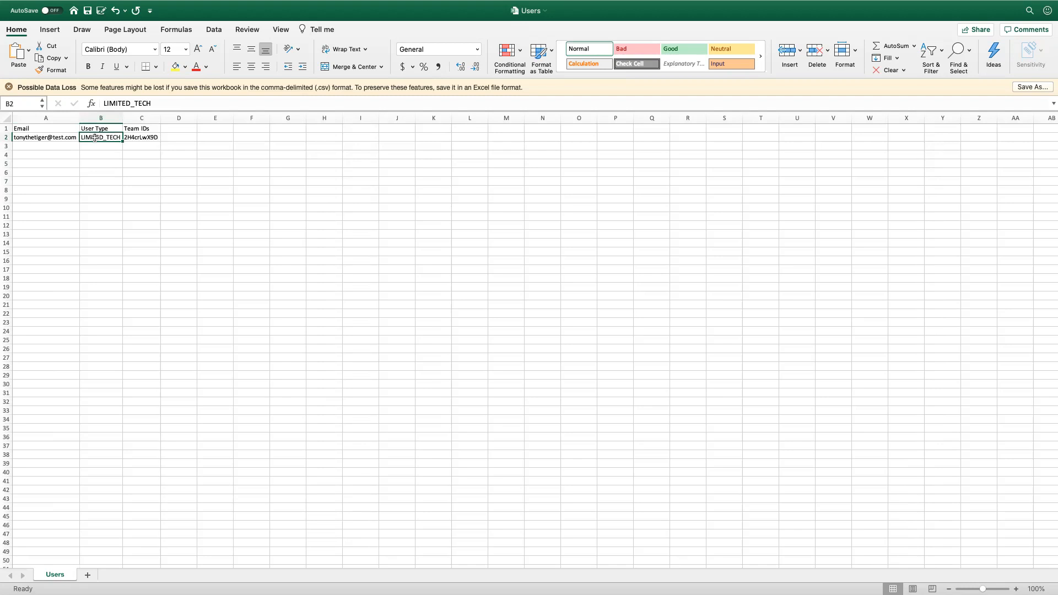
{"action": "left_click", "coordinate": [142, 118]}
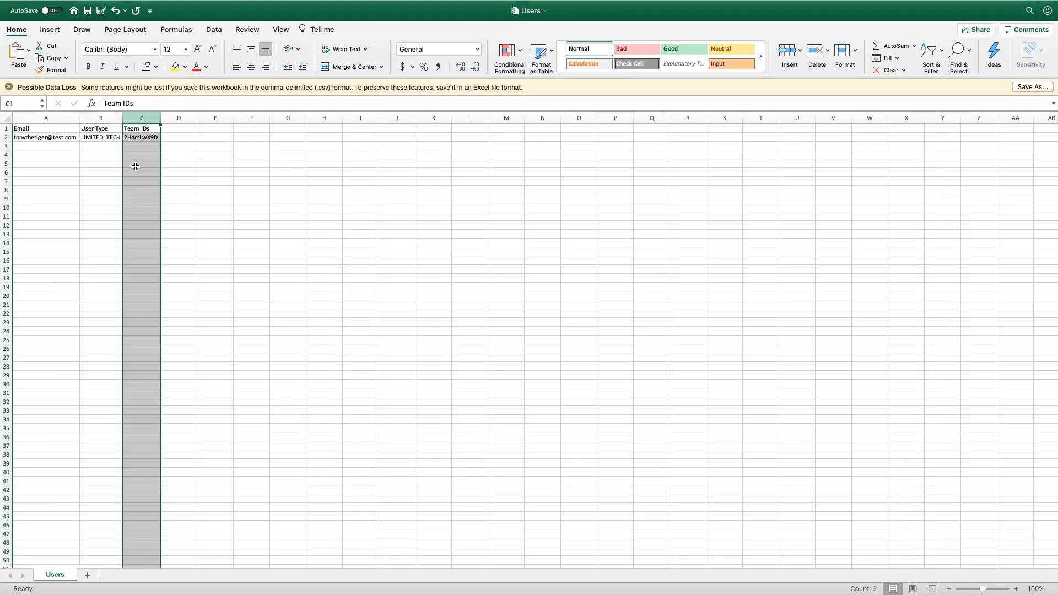
- Switch to UpKeep in the browser and open the Evening Shift team to find its ID in the page address, then close it
{"action": "key", "text": "ctrl+Left"}
{"action": "key", "text": "ctrl+Right"}
{"action": "key", "text": "ctrl+Right"}
{"action": "key", "text": "ctrl+Right"}
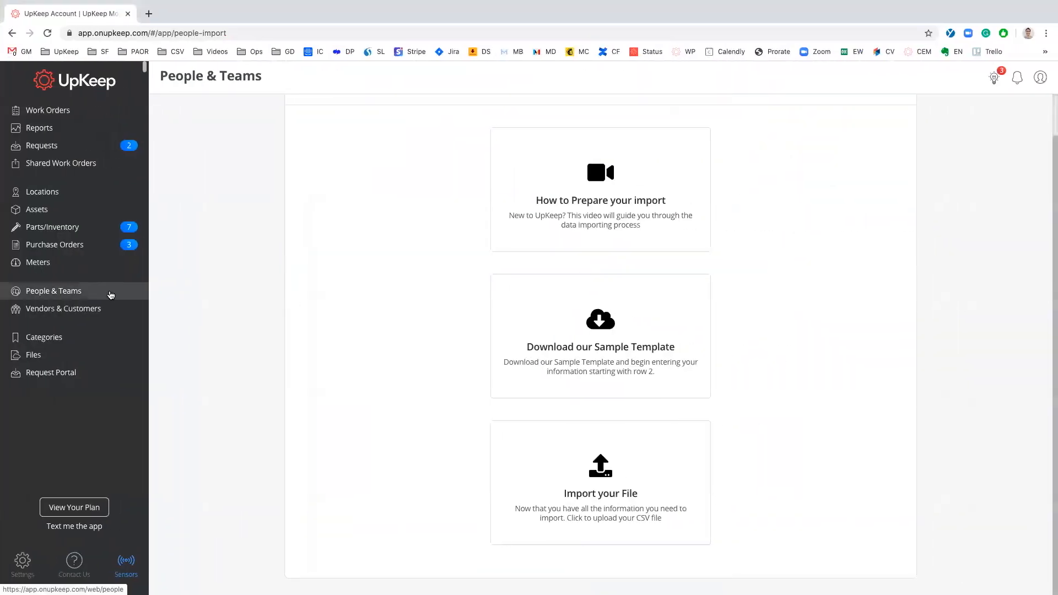
{"action": "left_click", "coordinate": [101, 295]}
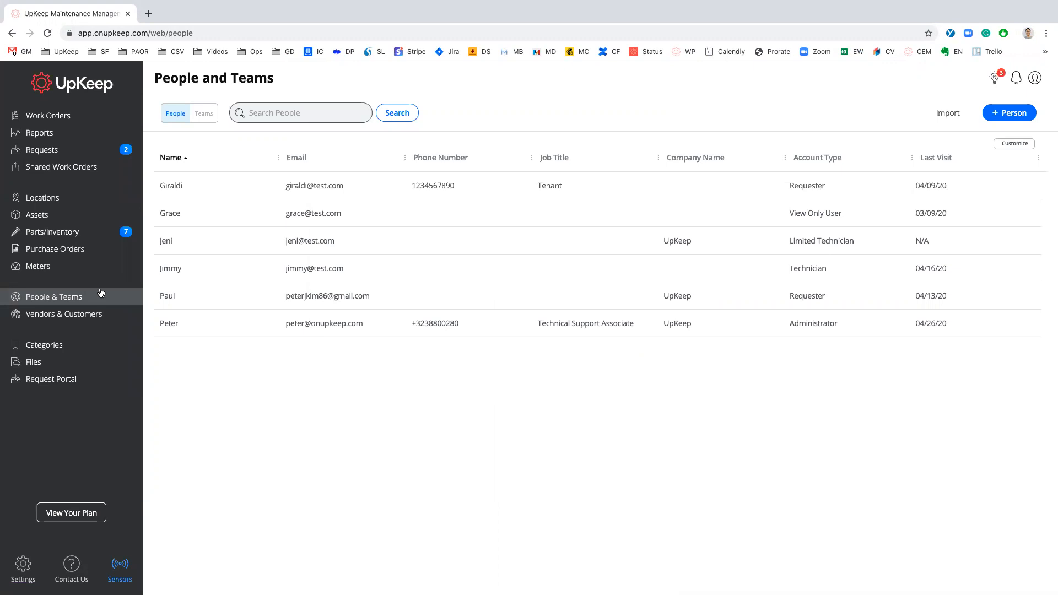
{"action": "left_click", "coordinate": [207, 117]}
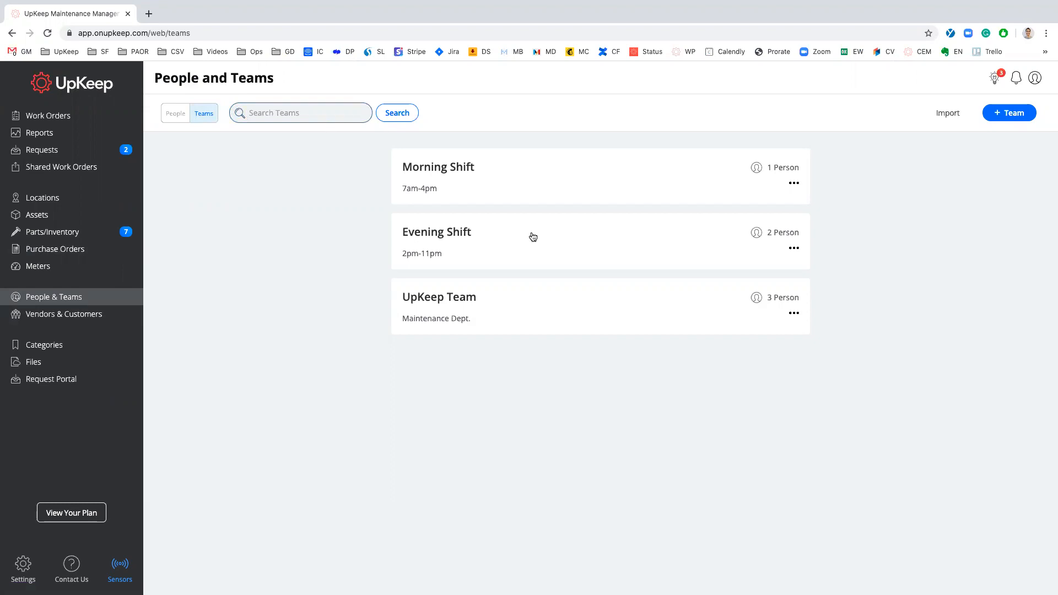
{"action": "left_click", "coordinate": [489, 244]}
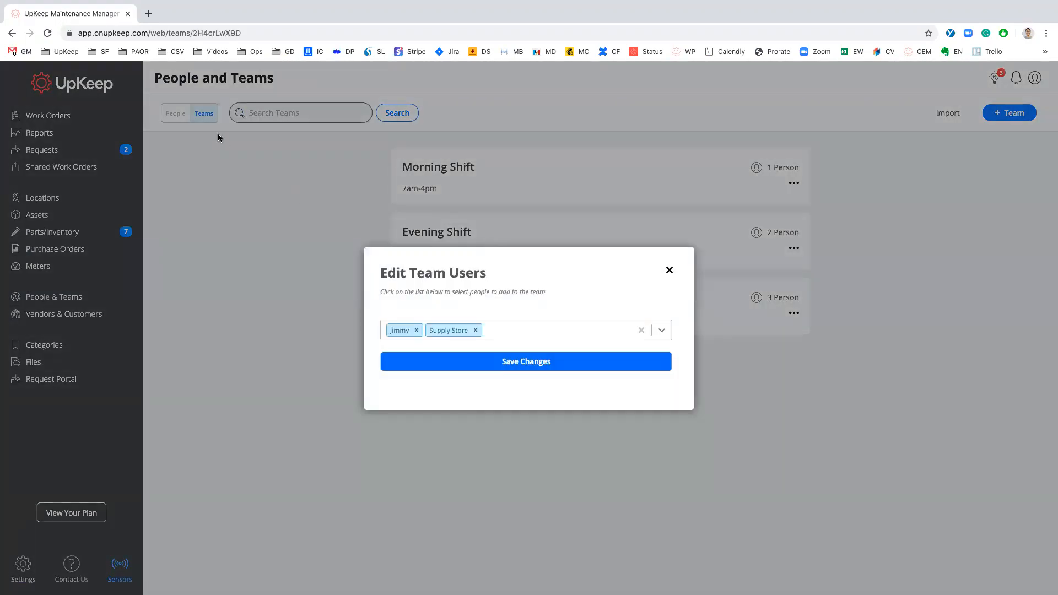
{"action": "left_click", "coordinate": [215, 33]}
{"action": "double_click", "coordinate": [215, 33]}
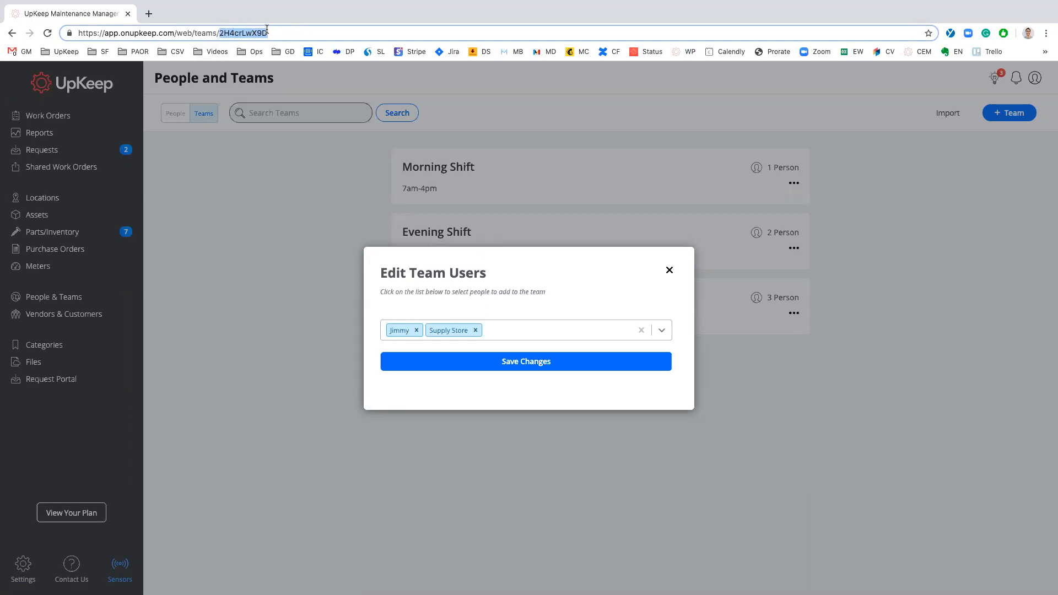
{"action": "left_click", "coordinate": [669, 270]}
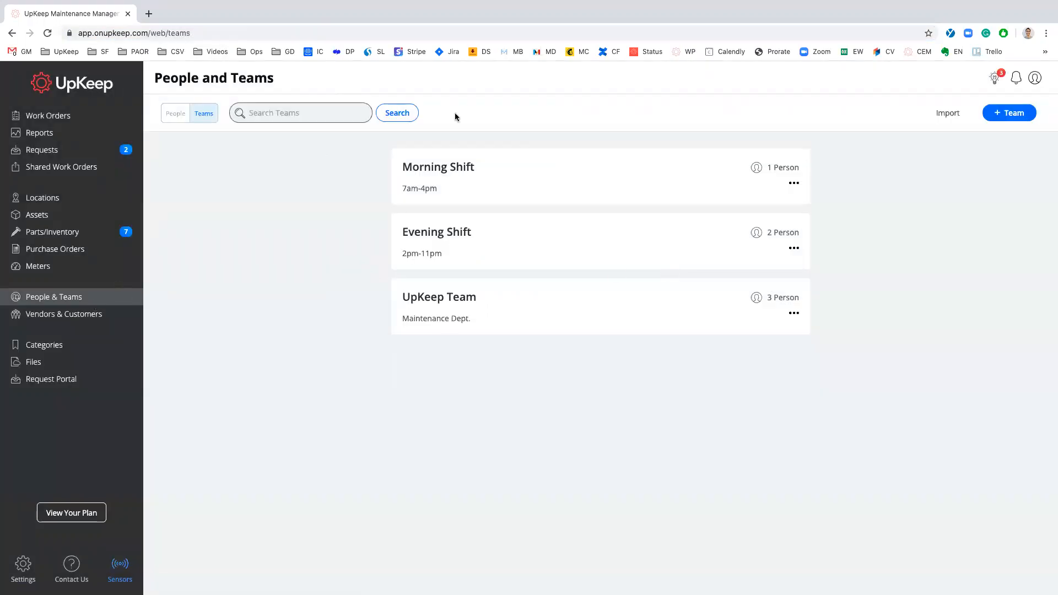
- Open the import page for people in UpKeep
{"action": "left_click", "coordinate": [948, 117]}
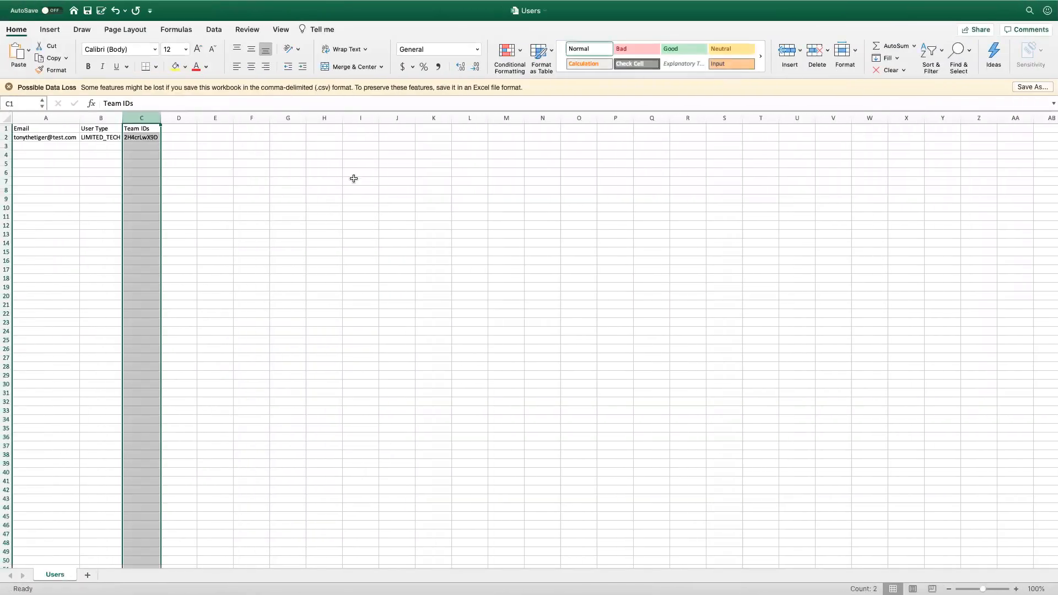
{"action": "mouse_move", "coordinate": [73, 6]}
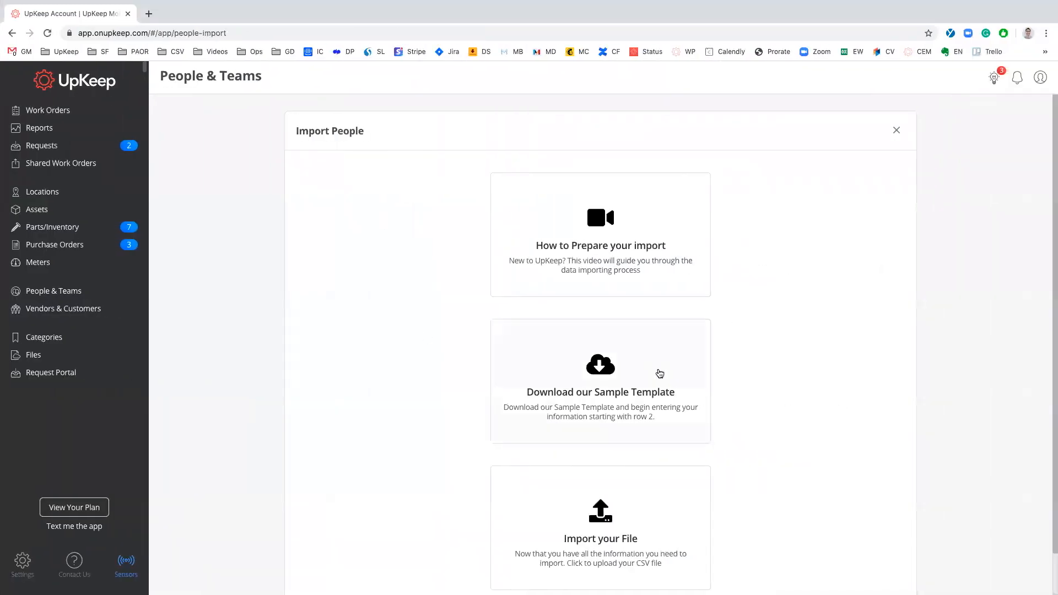
{"action": "scroll", "coordinate": [659, 384], "scroll_direction": "down", "scroll_amount": 2}
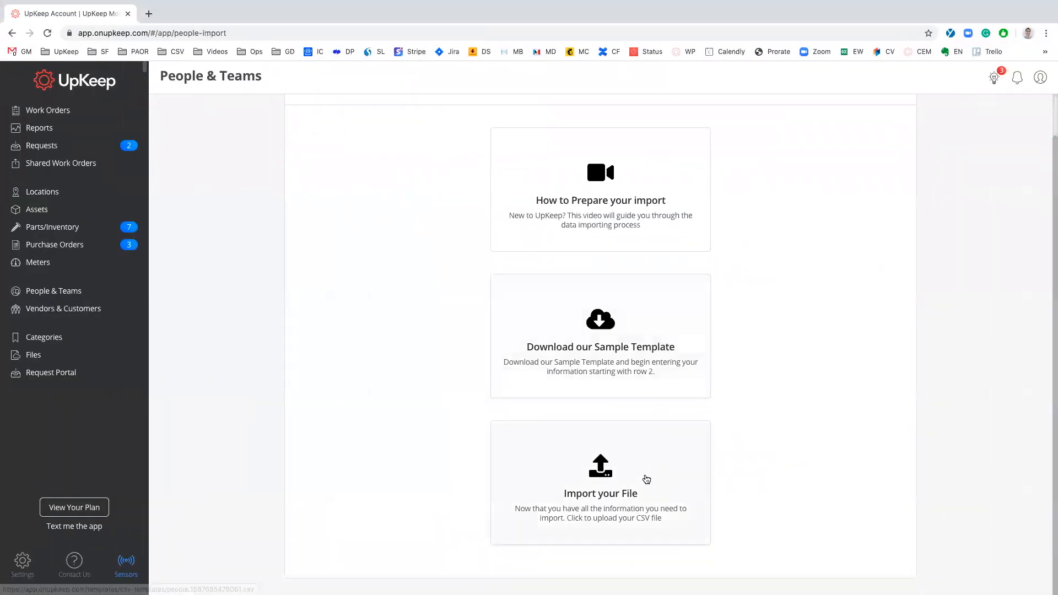
{"action": "left_click", "coordinate": [646, 478]}
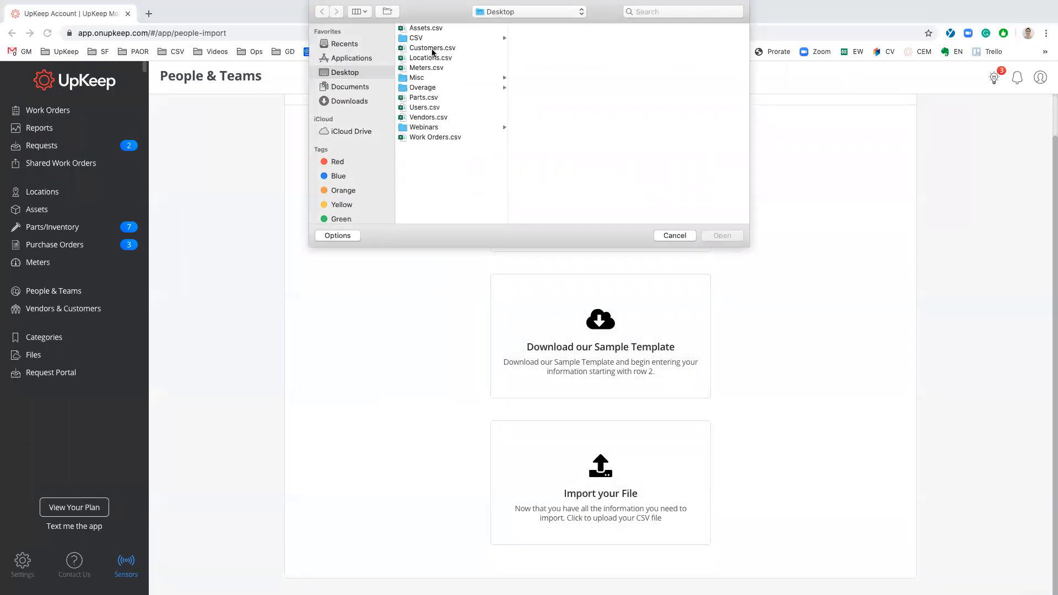
{"action": "left_click", "coordinate": [424, 109]}
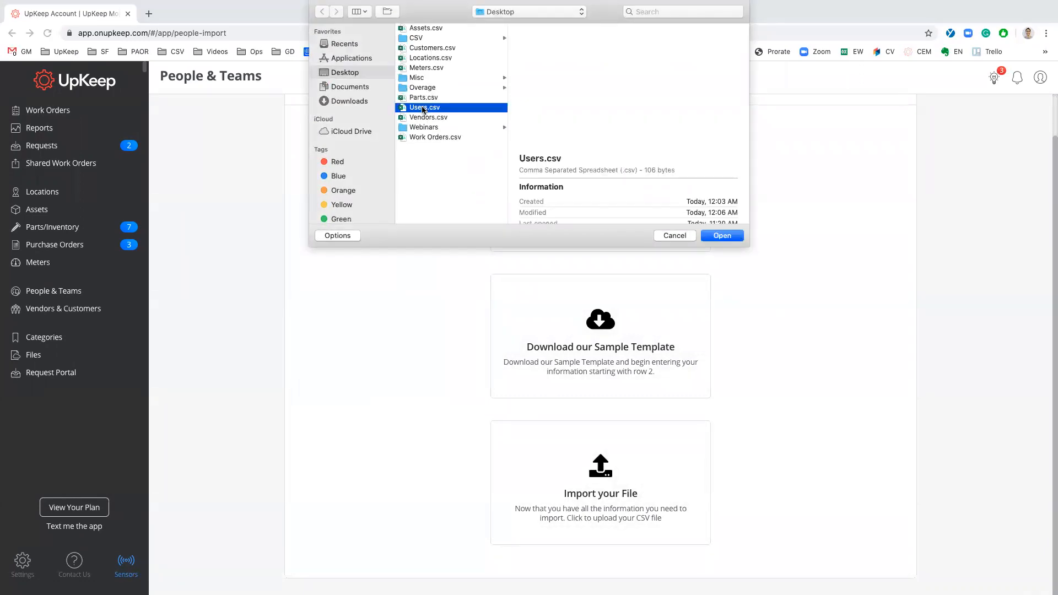
{"action": "left_click", "coordinate": [724, 236]}
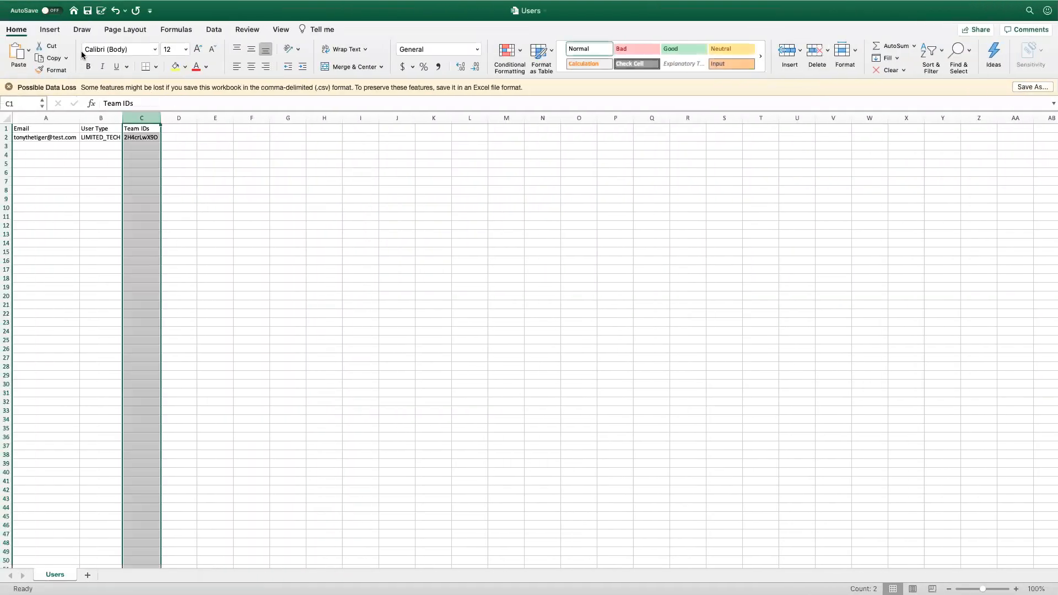
- Save the Users workbook in Excel and import Users.csv from the Desktop into UpKeep's people list
{"action": "left_click", "coordinate": [89, 11]}
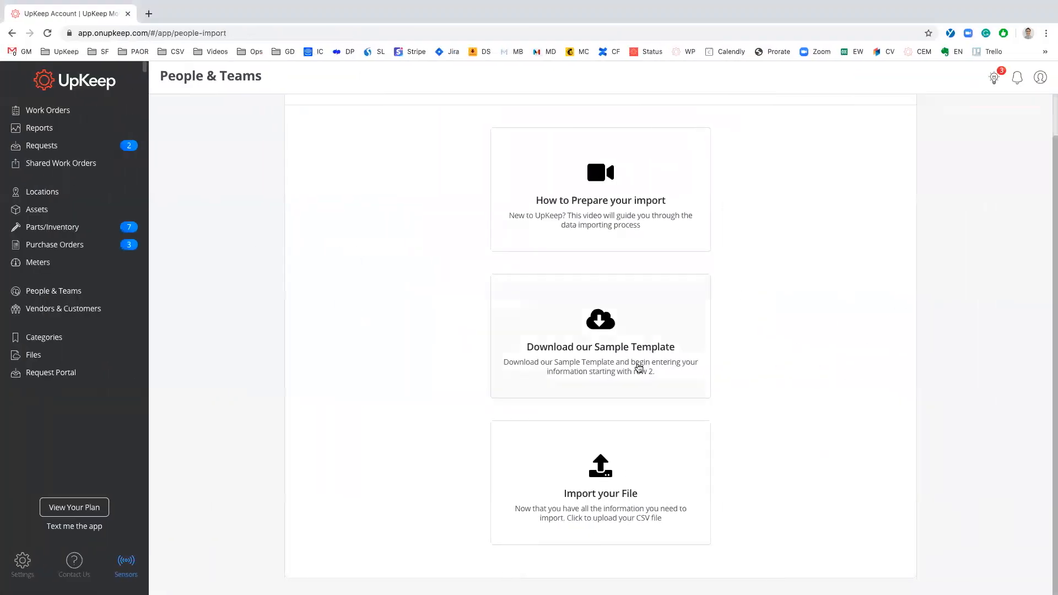
{"action": "left_click", "coordinate": [619, 466]}
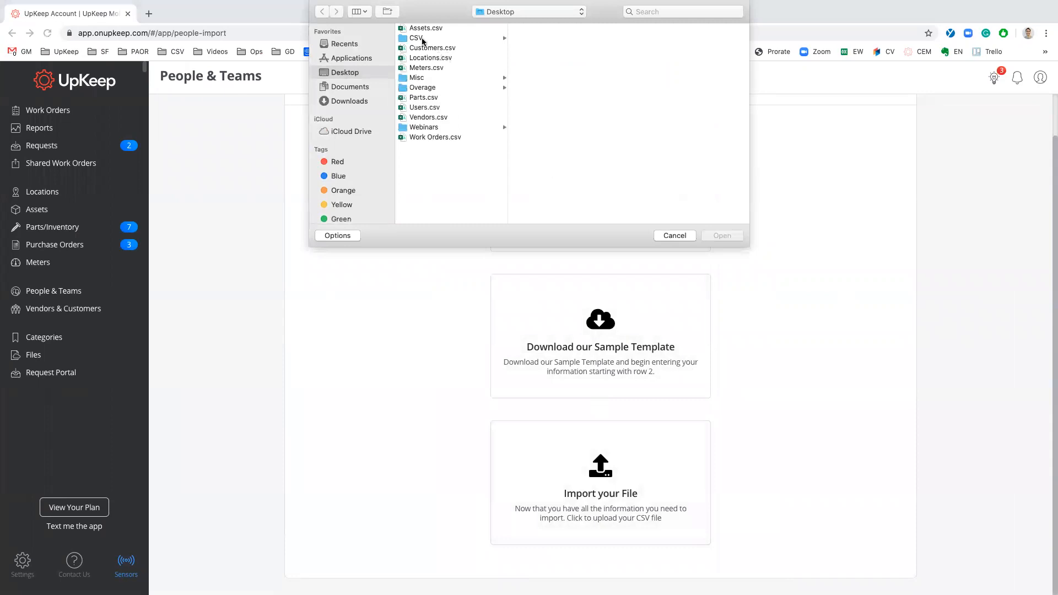
{"action": "left_click", "coordinate": [426, 98]}
{"action": "left_click", "coordinate": [437, 109]}
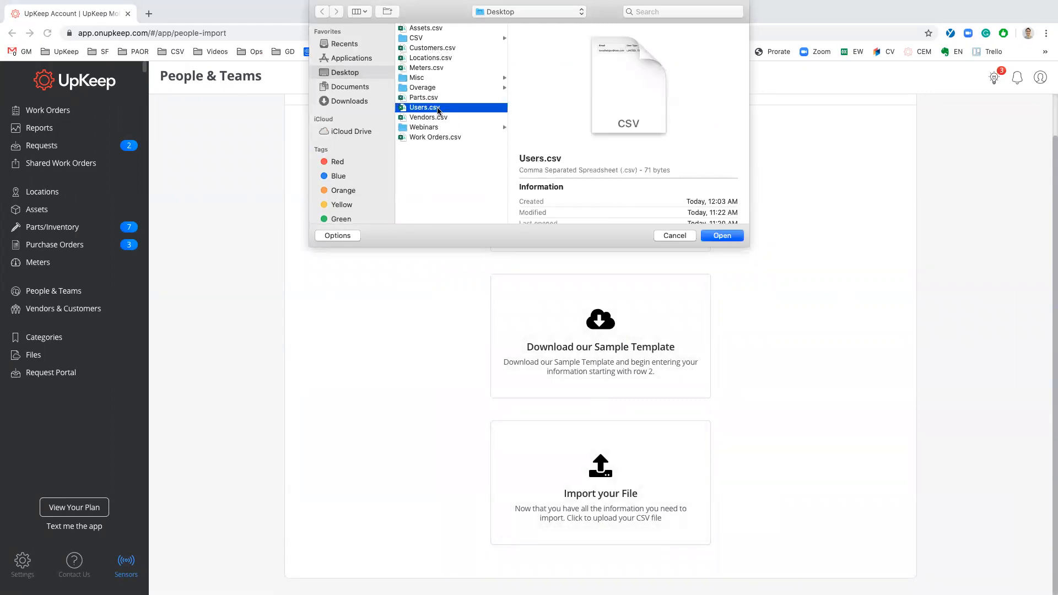
{"action": "left_click", "coordinate": [722, 236]}
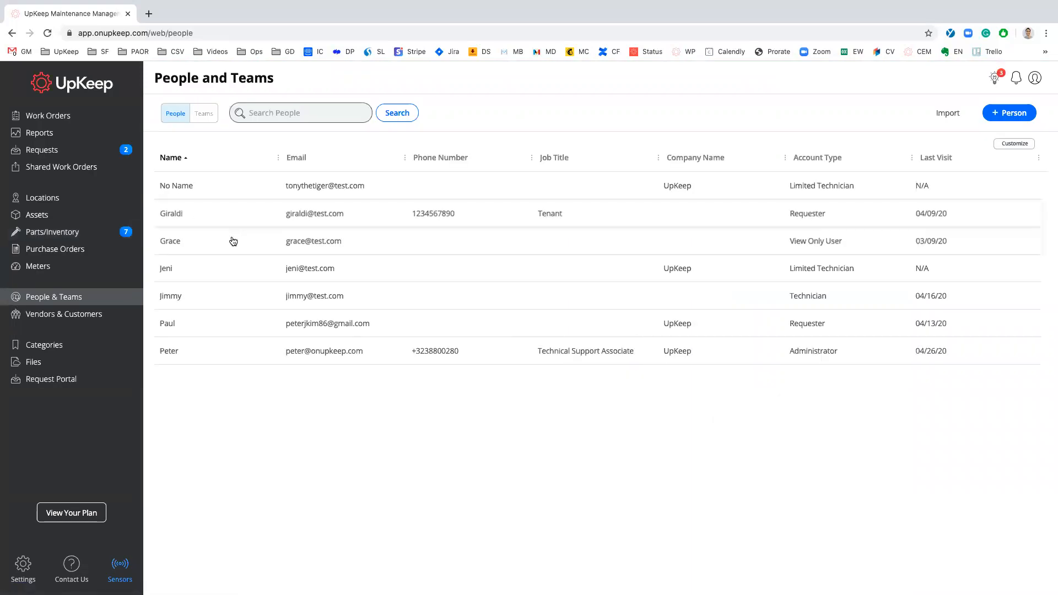
- Edit the newly imported user without a name, enter the first name and update the user
{"action": "left_click", "coordinate": [246, 191]}
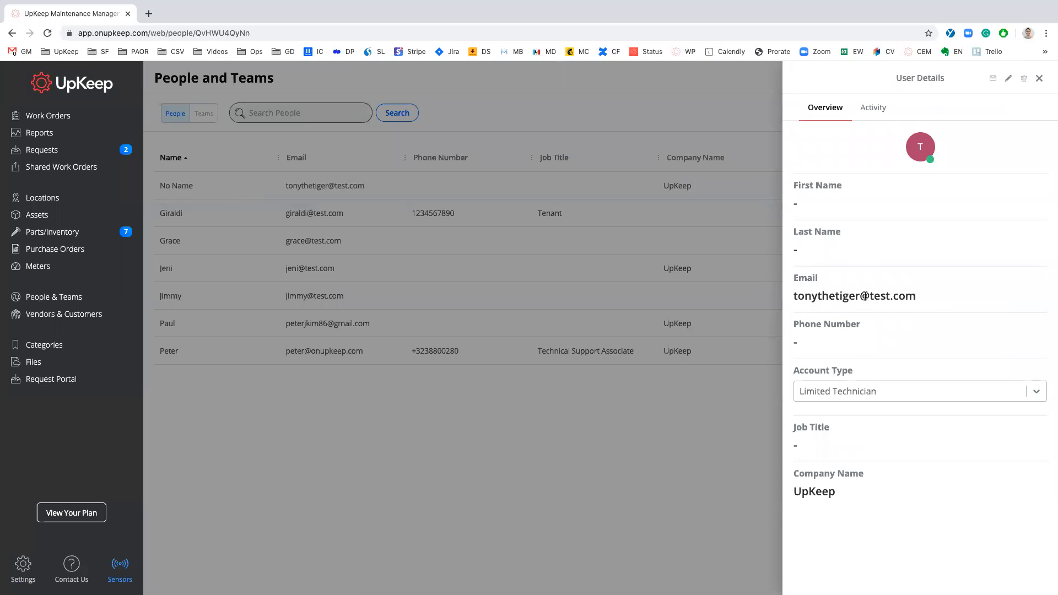
{"action": "left_click", "coordinate": [1008, 81]}
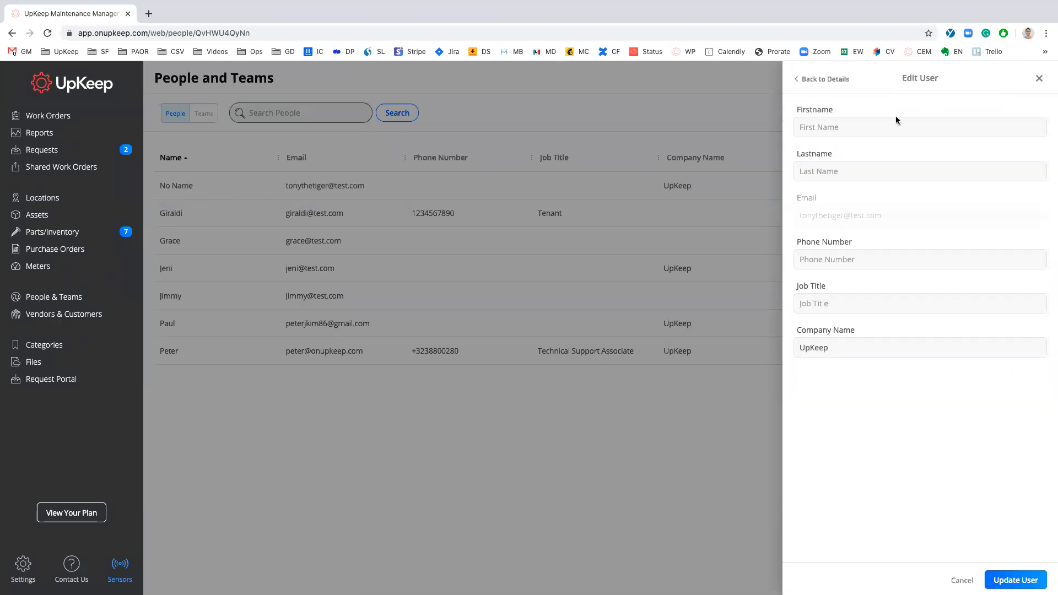
{"action": "type", "text": "Tony the Tiger"}
{"action": "left_click", "coordinate": [1016, 580]}
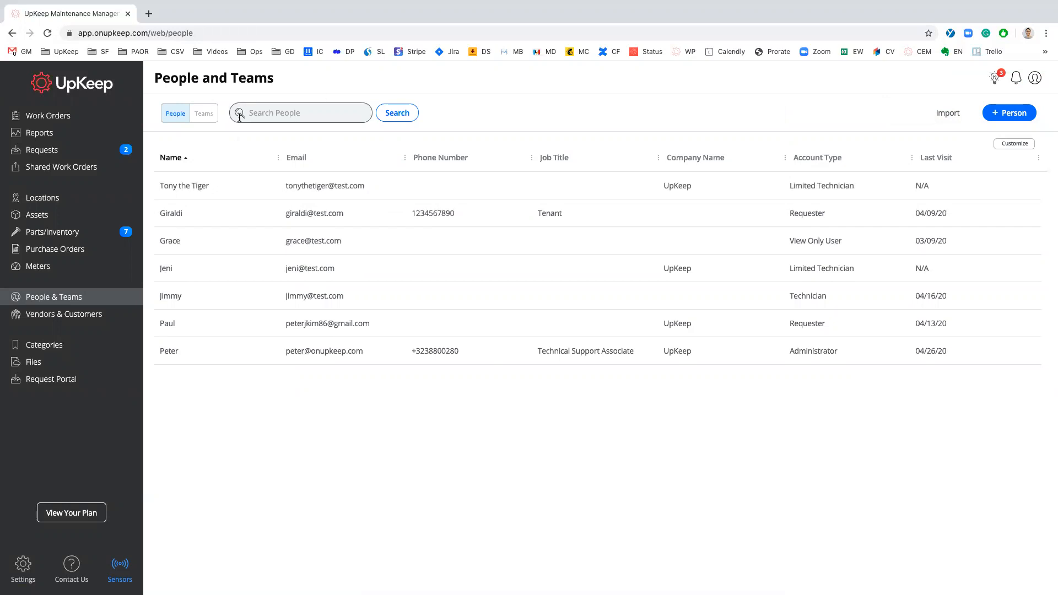
- Check the members of the Evening Shift team for the imported user and close the team dialog
{"action": "left_click", "coordinate": [214, 116]}
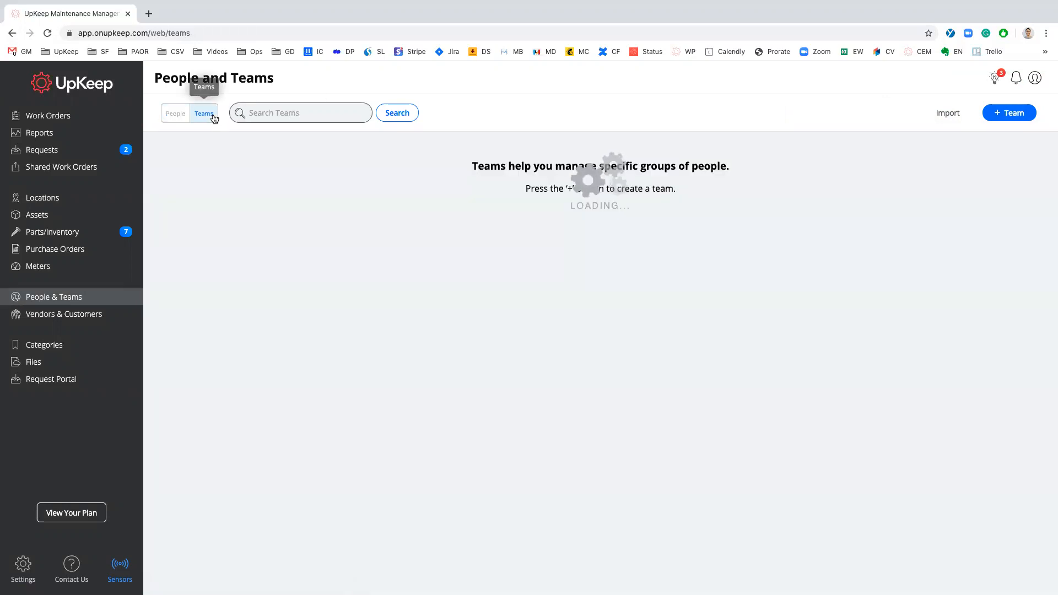
{"action": "left_click", "coordinate": [523, 234]}
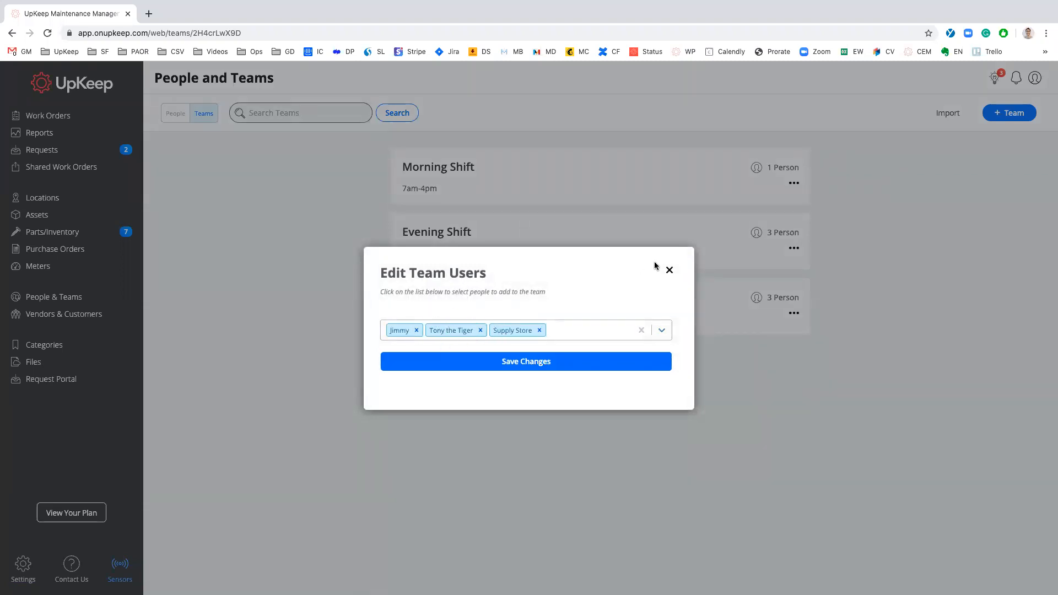
{"action": "left_click", "coordinate": [672, 270]}
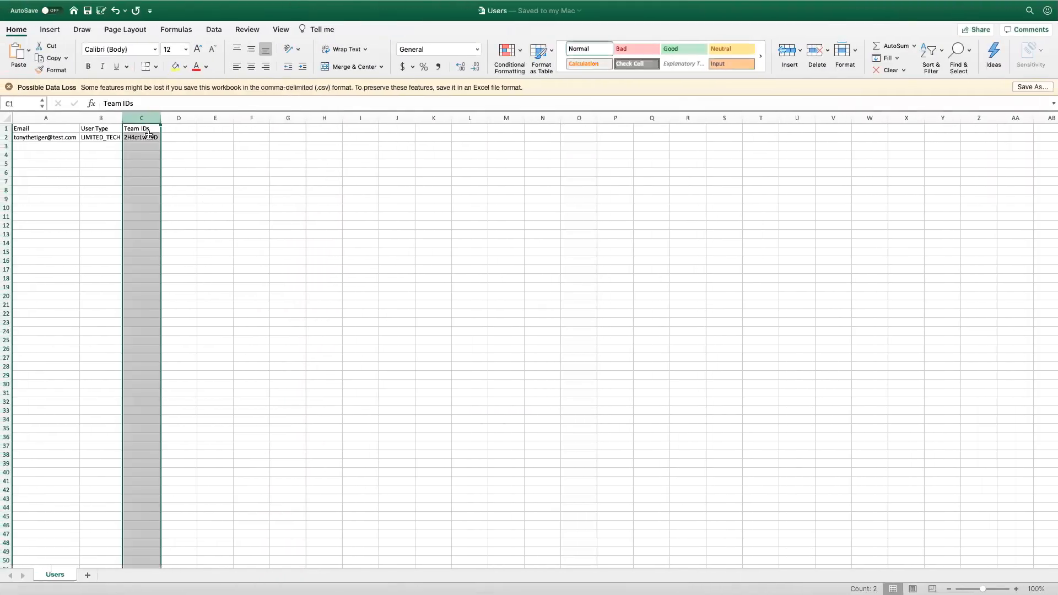
- Switch to Excel and close the Users workbook
{"action": "mouse_move", "coordinate": [87, 4]}
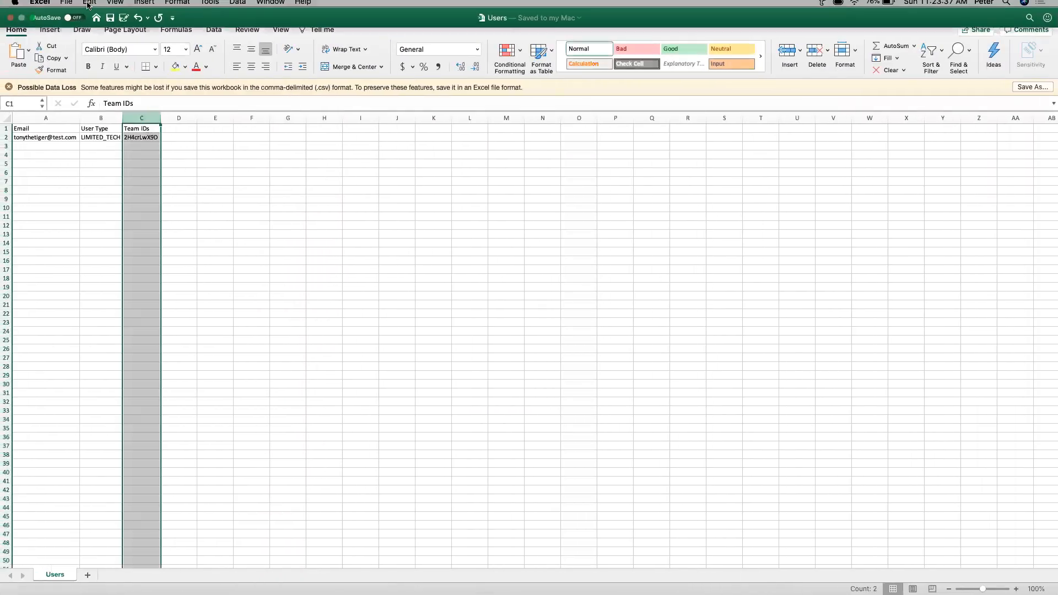
{"action": "left_click", "coordinate": [12, 22]}
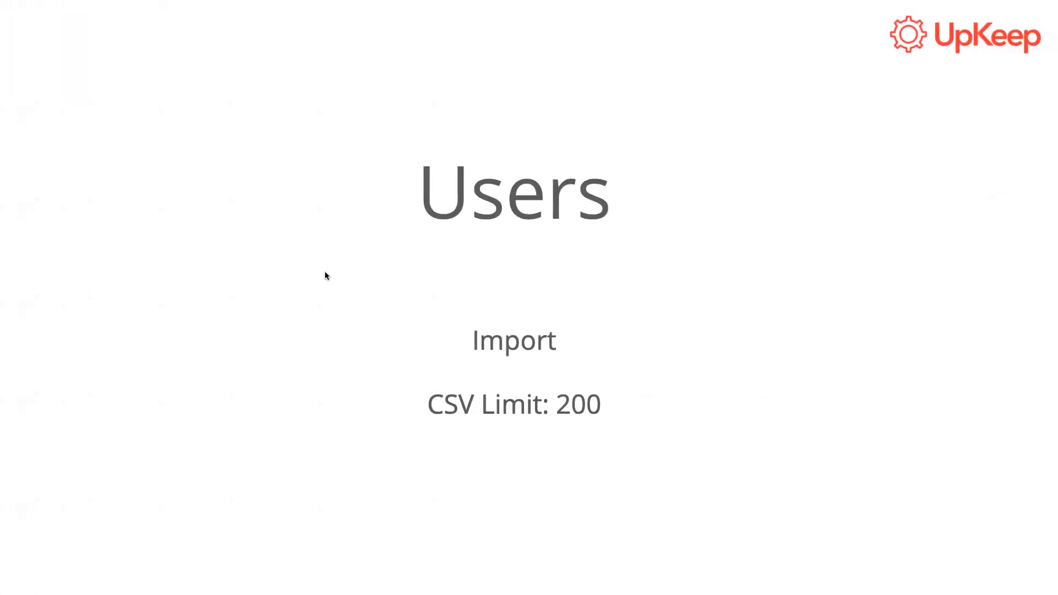
{"action": "left_click", "coordinate": [325, 271]}
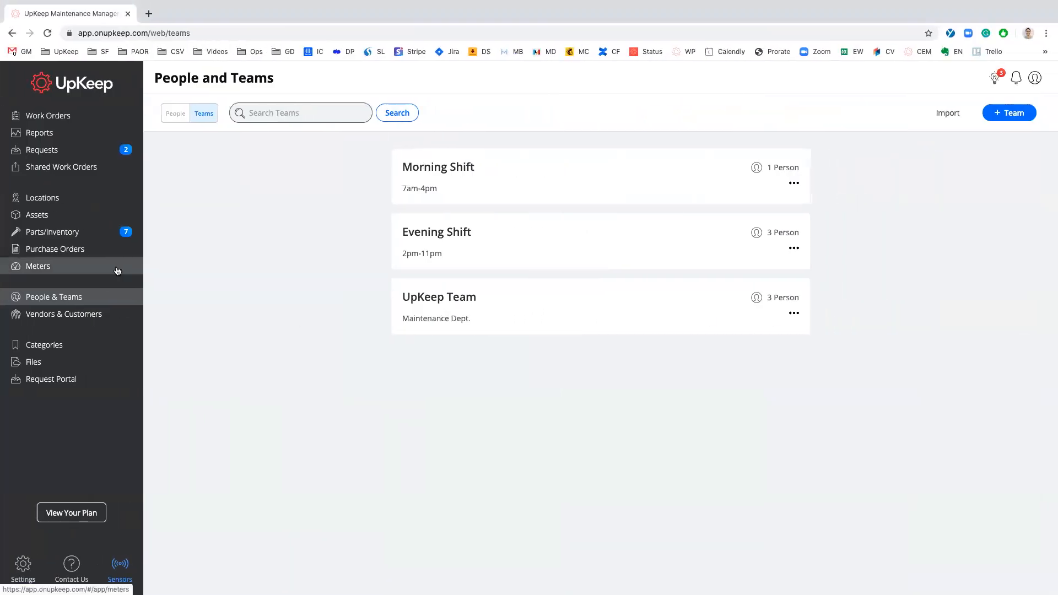
- Go to Vendors & Customers and open the import page for vendors
{"action": "left_click", "coordinate": [101, 315]}
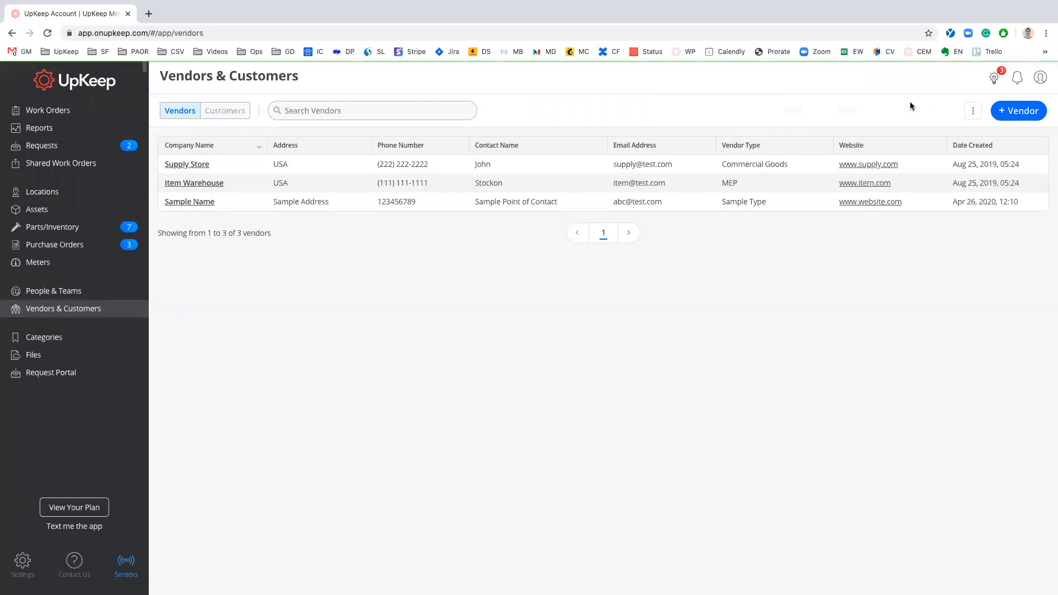
{"action": "left_click", "coordinate": [973, 111]}
{"action": "left_click", "coordinate": [956, 135]}
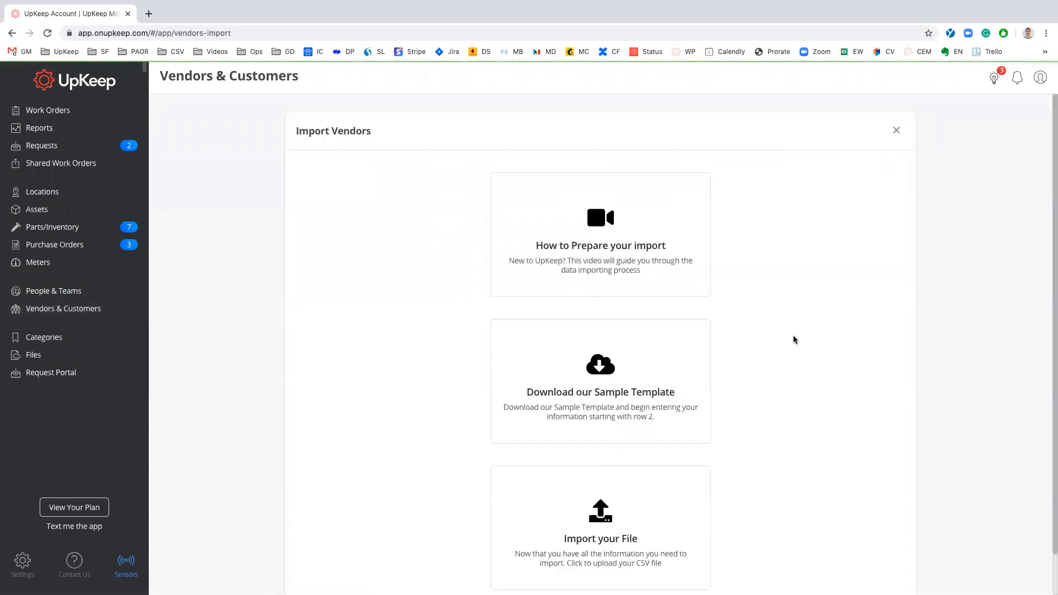
{"action": "scroll", "coordinate": [796, 340], "scroll_direction": "down", "scroll_amount": 2}
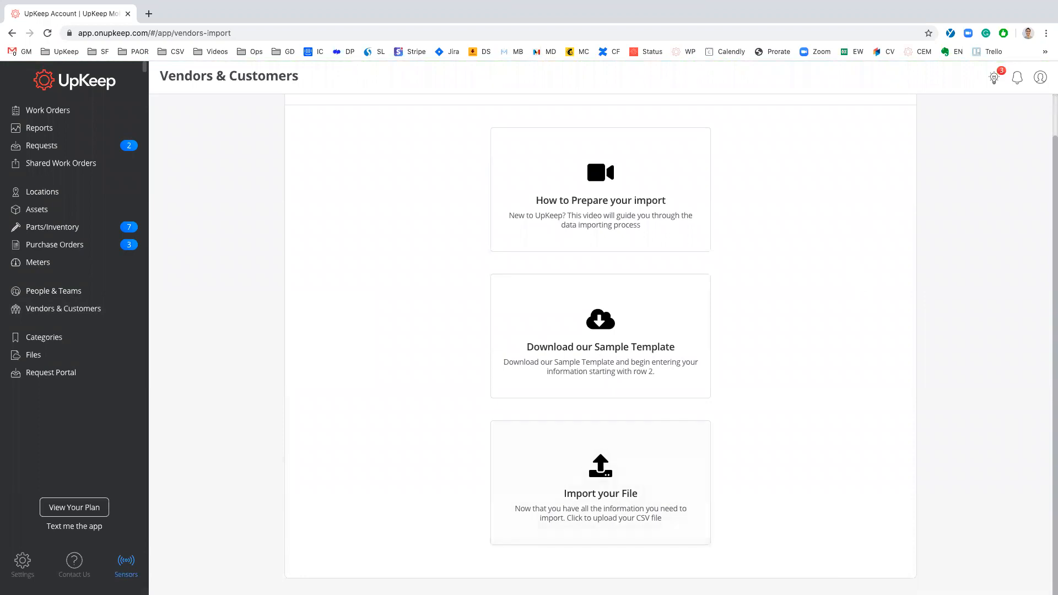
{"action": "left_click", "coordinate": [601, 484]}
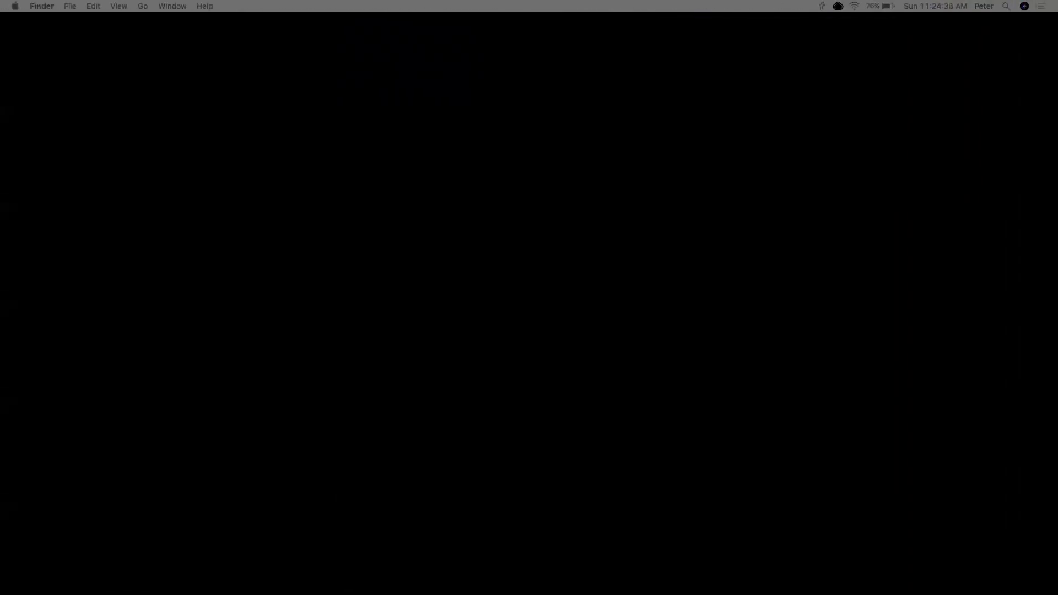
- Switch to the Vendors workbook in Excel, make it full screen and fit all column widths to their contents
{"action": "left_click_drag", "start_coordinate": [1057, 114], "coordinate": [770, 22]}
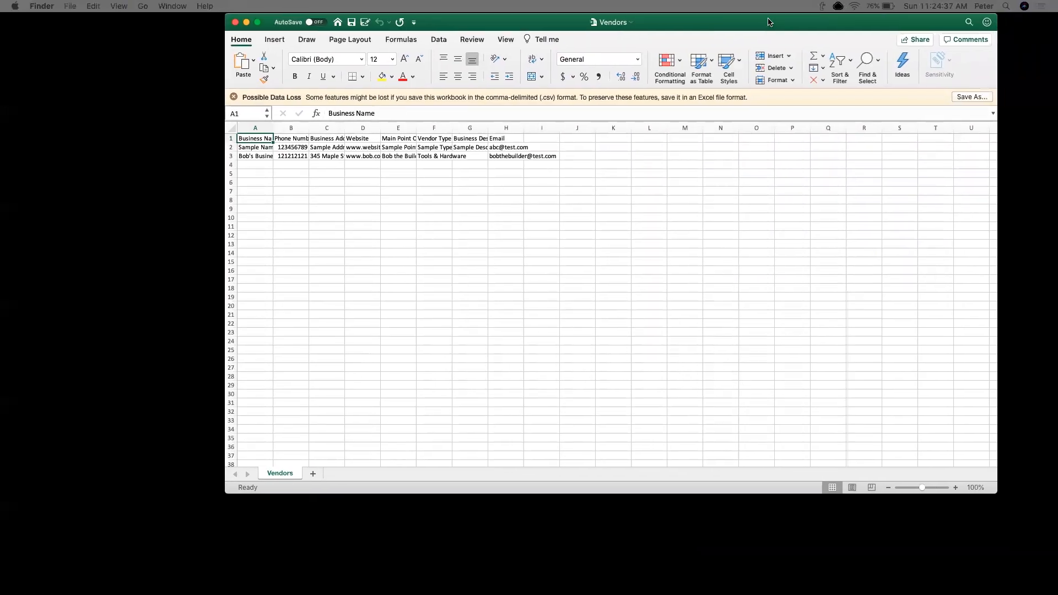
{"action": "left_click", "coordinate": [258, 22]}
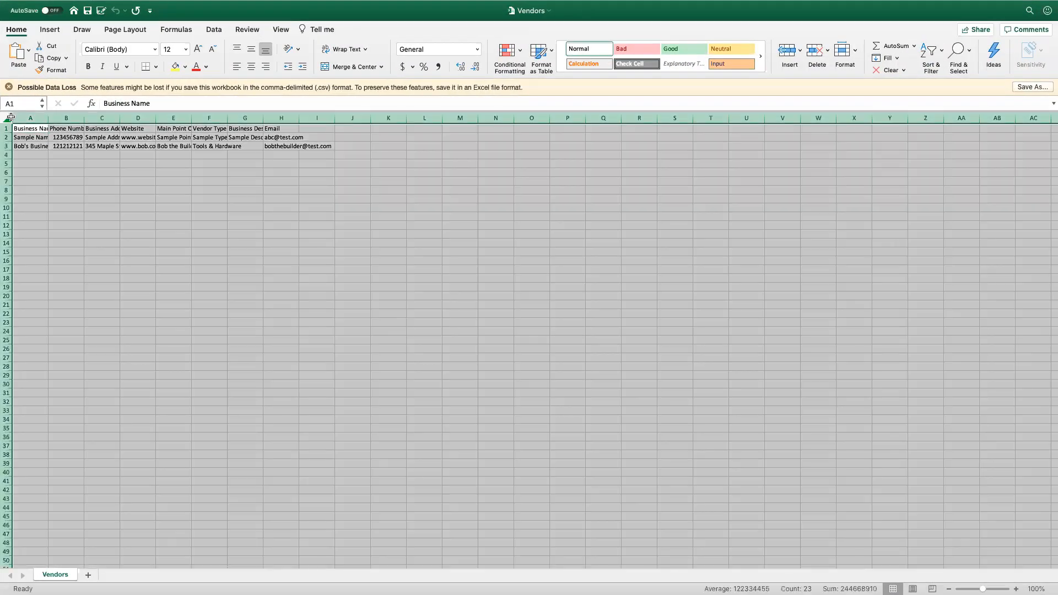
{"action": "left_click", "coordinate": [7, 118]}
{"action": "left_click_drag", "start_coordinate": [48, 116], "coordinate": [48, 116]}
{"action": "double_click", "coordinate": [47, 115]}
{"action": "left_click", "coordinate": [89, 187]}
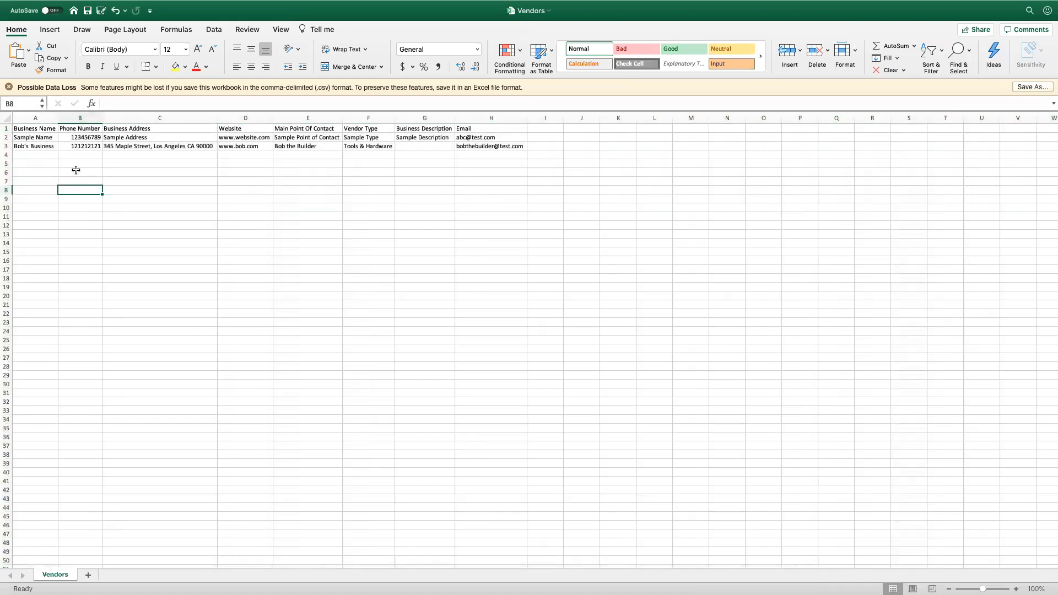
- Delete the sample vendor row from the Vendors sheet and save the workbook
{"action": "left_click", "coordinate": [8, 146]}
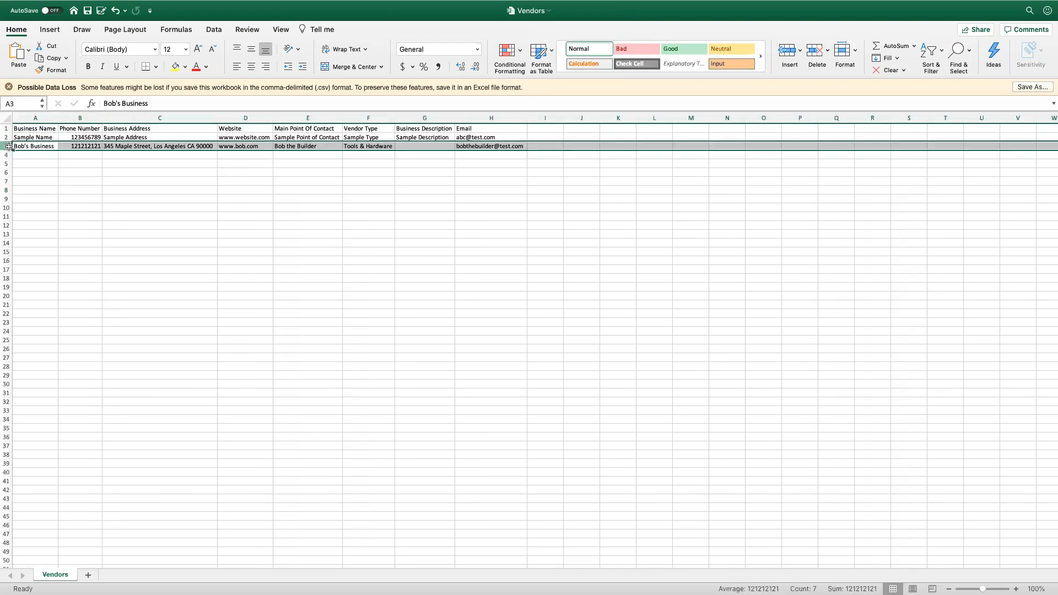
{"action": "left_click", "coordinate": [8, 137]}
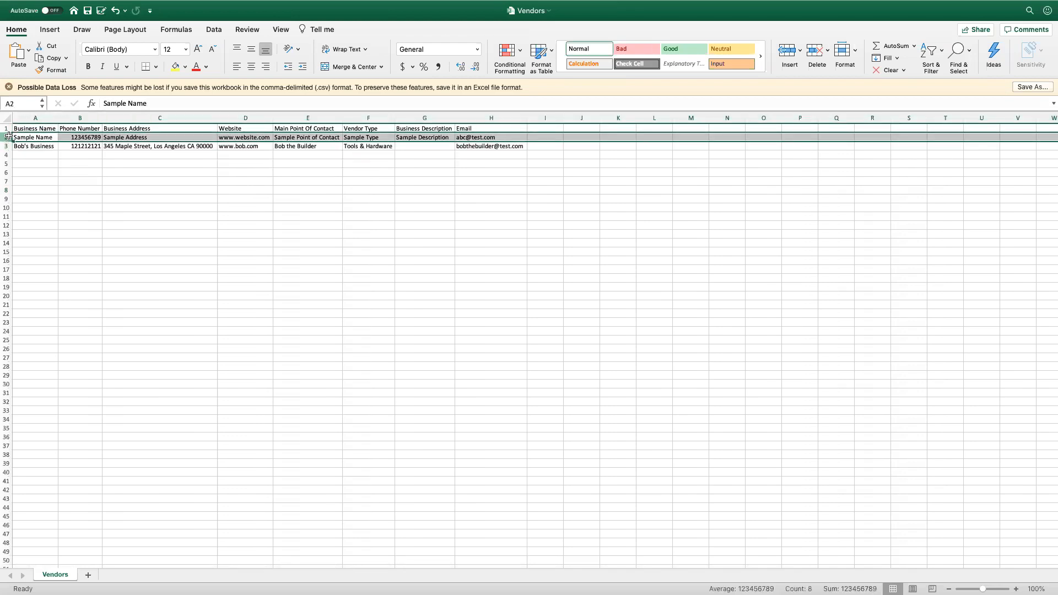
{"action": "right_click", "coordinate": [8, 138]}
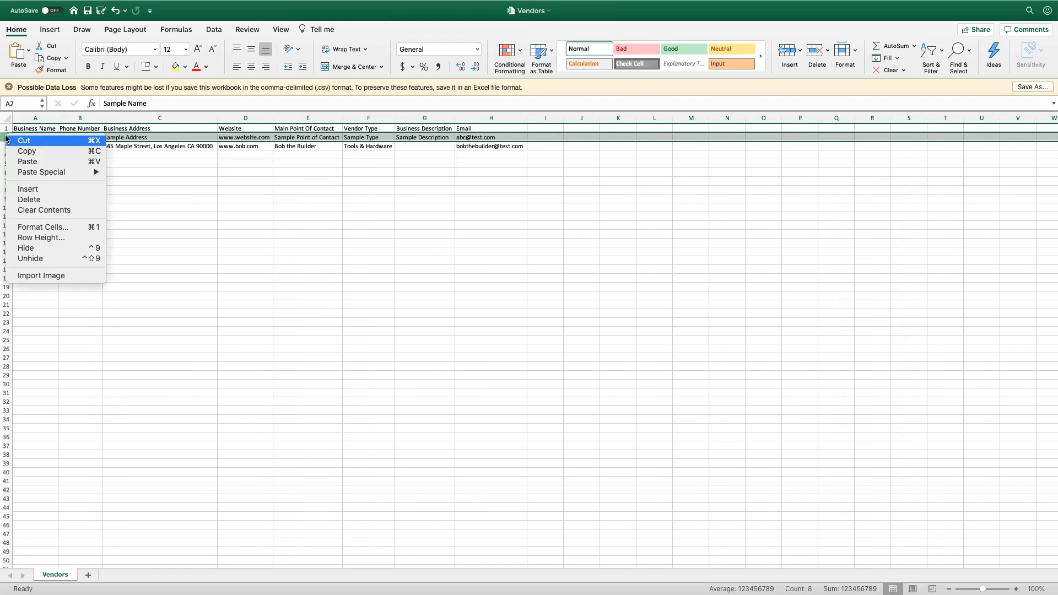
{"action": "left_click", "coordinate": [54, 199]}
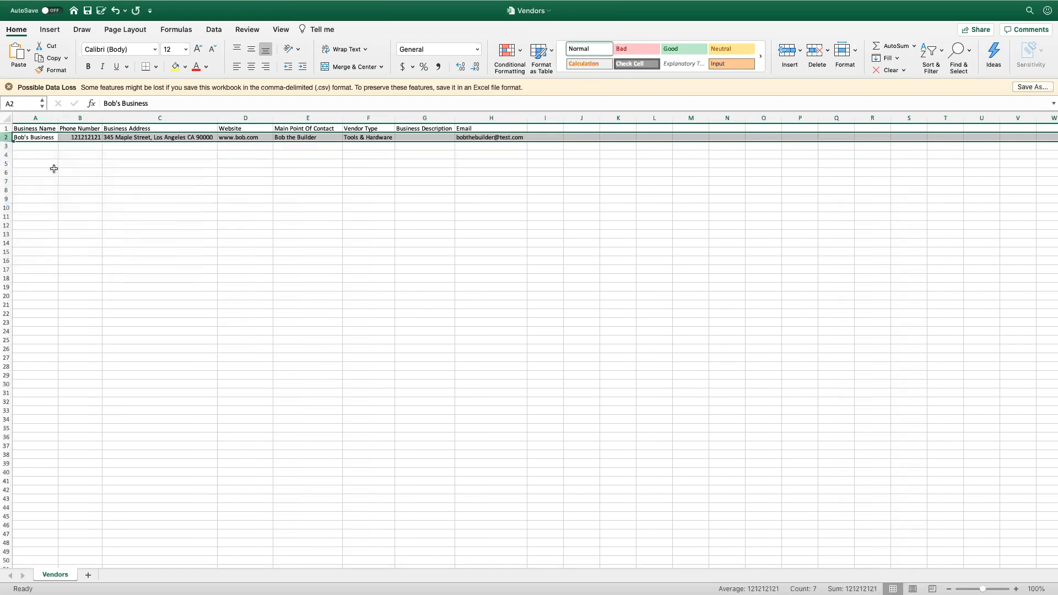
{"action": "left_click", "coordinate": [87, 11]}
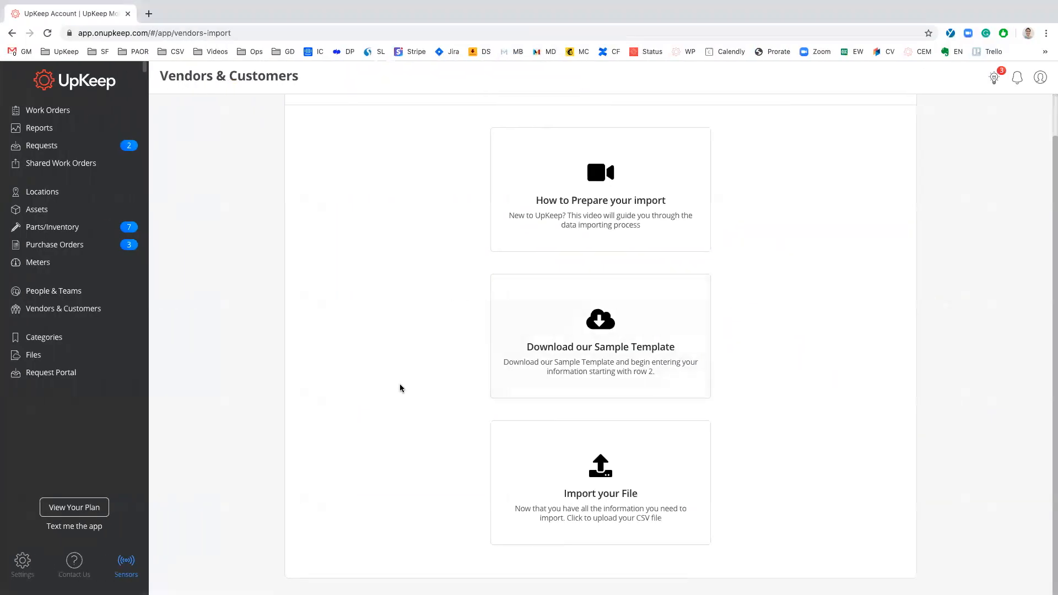
- Switch to UpKeep and import Vendors.csv from the Desktop as the vendor file
{"action": "left_click", "coordinate": [550, 479]}
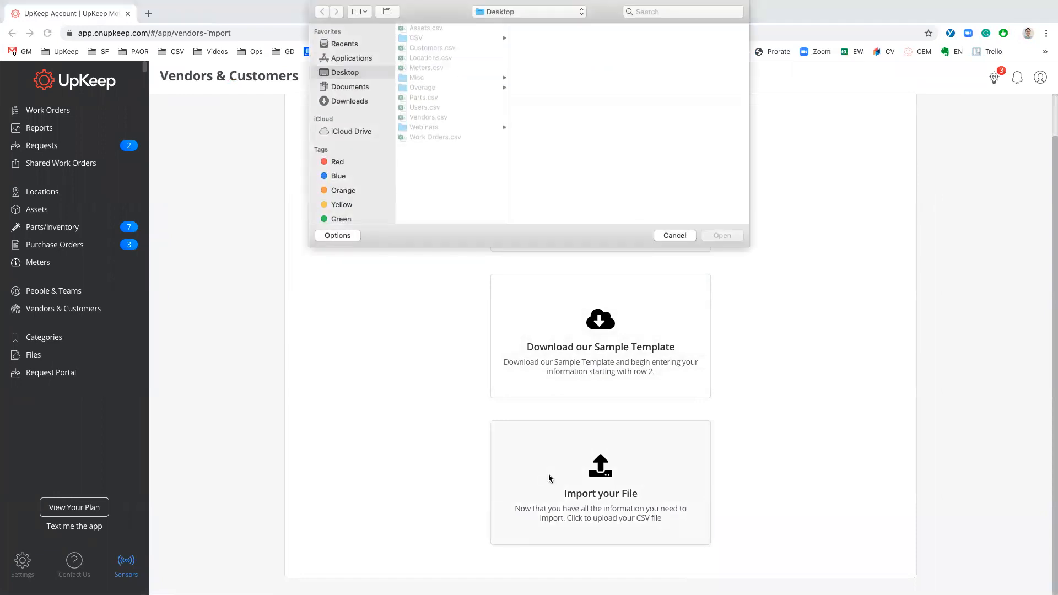
{"action": "left_click", "coordinate": [429, 118]}
{"action": "left_click", "coordinate": [737, 236]}
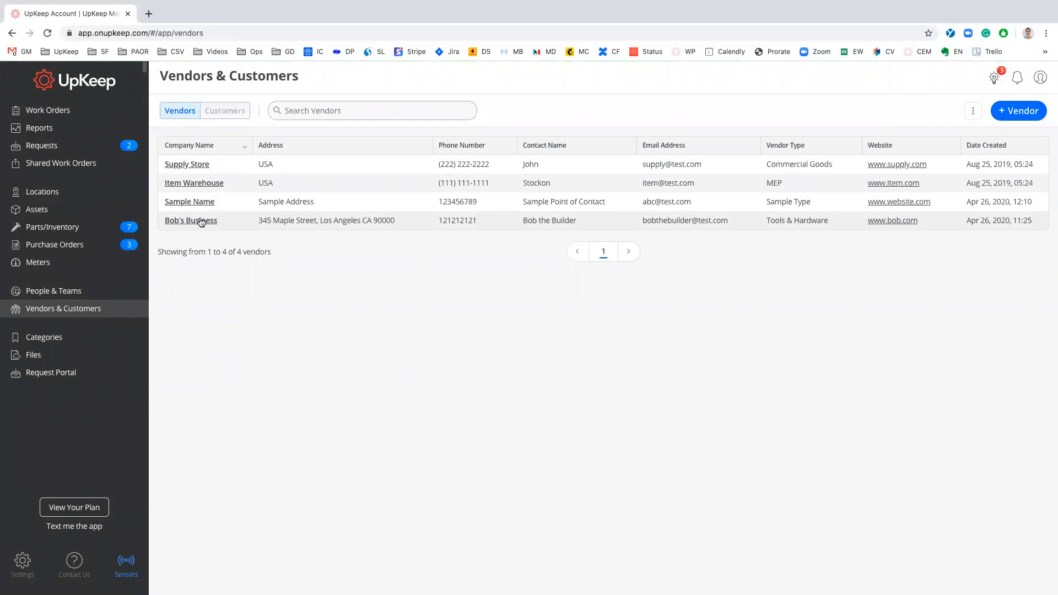
- Compare the imported Bob's Business vendor details with its row in the Vendors workbook and close the details
{"action": "left_click", "coordinate": [202, 222]}
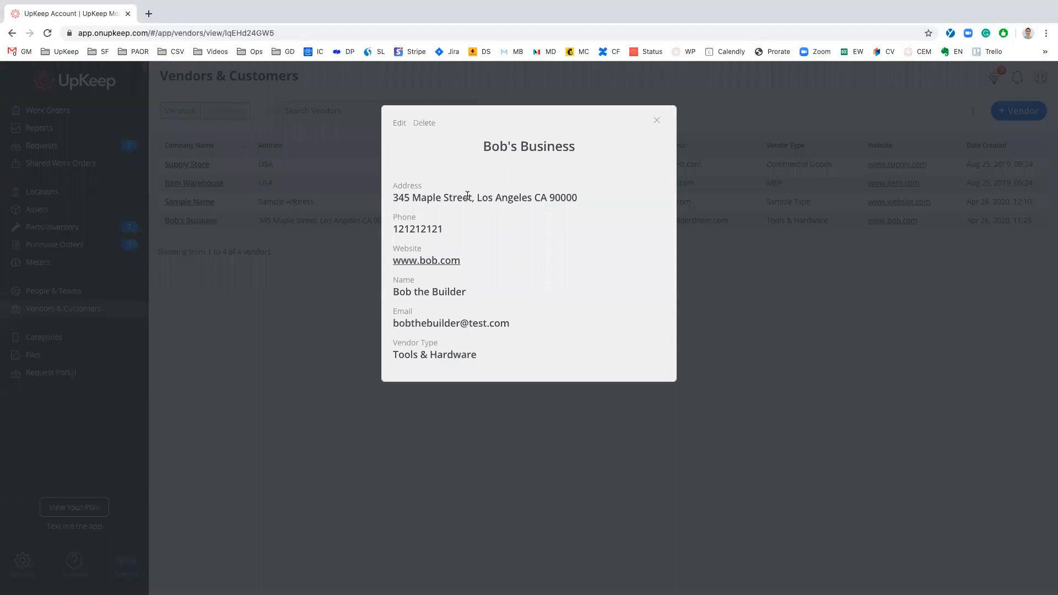
{"action": "key", "text": "ctrl+Up"}
{"action": "left_click", "coordinate": [455, 39]}
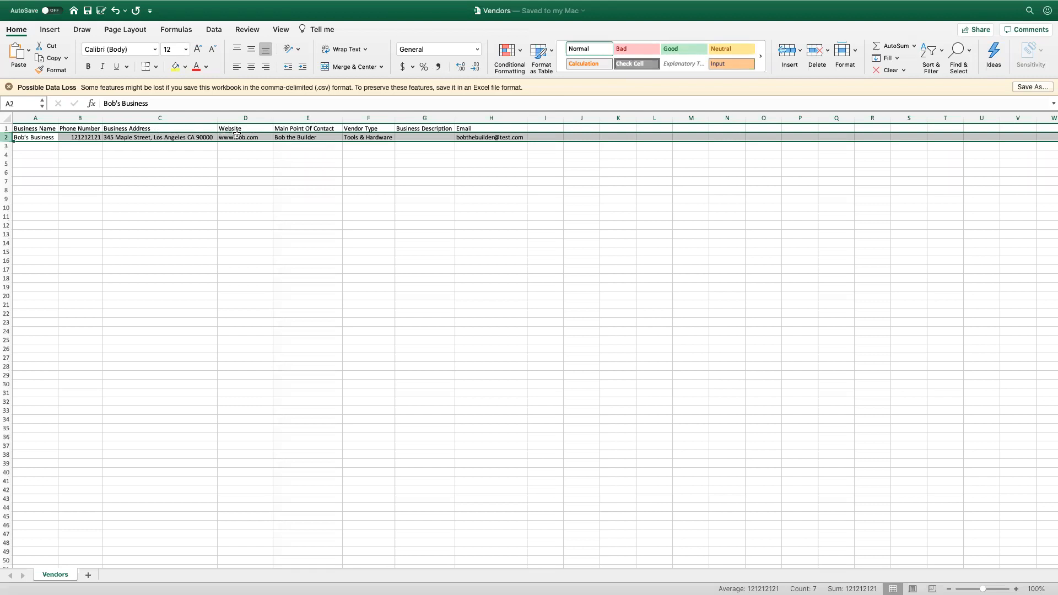
{"action": "key", "text": "ctrl+Up"}
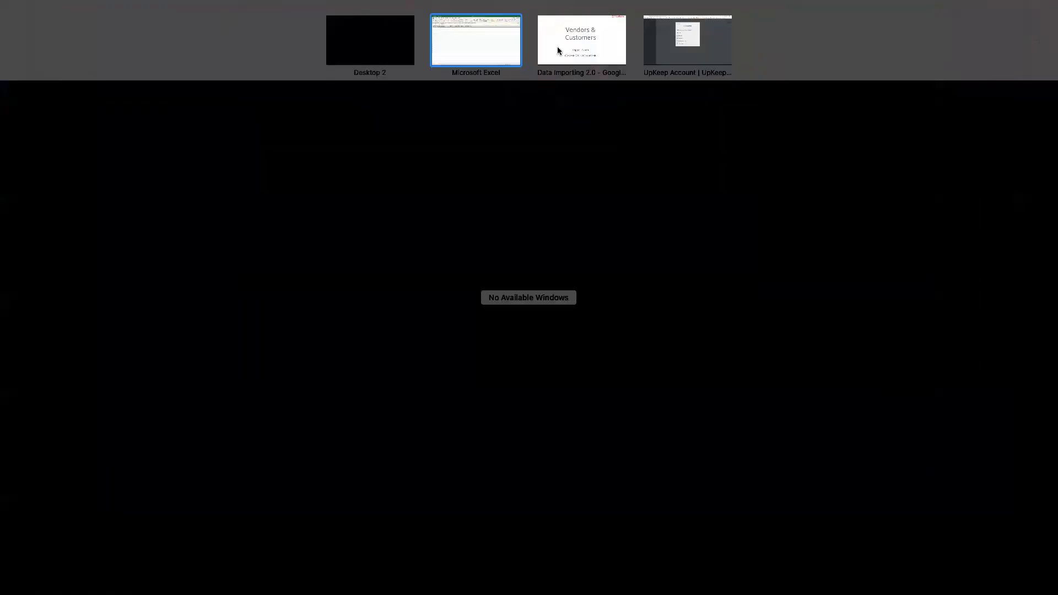
{"action": "left_click", "coordinate": [684, 46]}
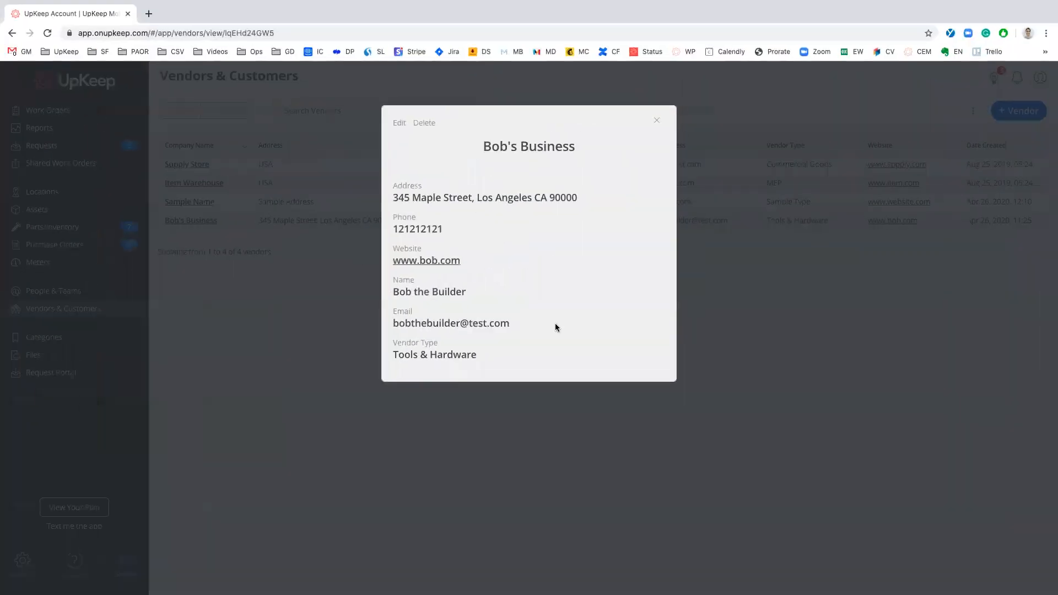
{"action": "left_click", "coordinate": [656, 120]}
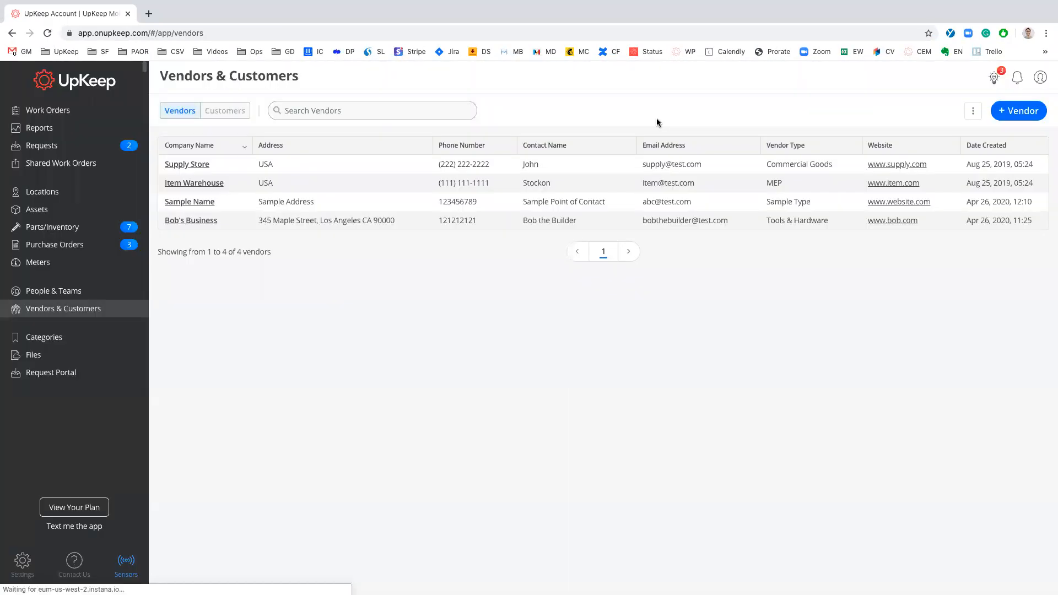
- Export the customers list from UpKeep and close the Vendors workbook in Excel
{"action": "left_click", "coordinate": [238, 118]}
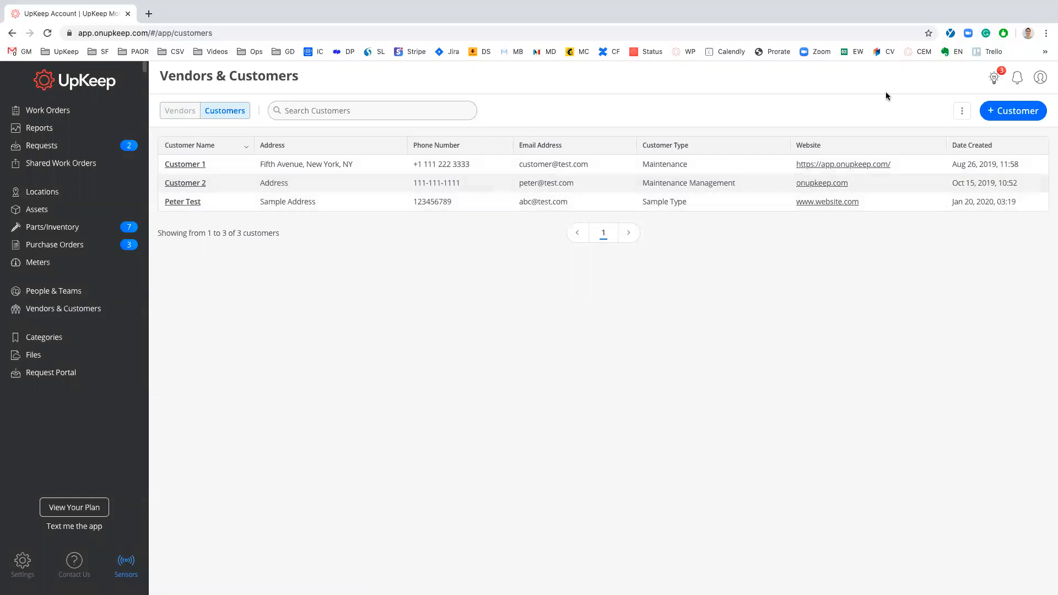
{"action": "left_click", "coordinate": [963, 112]}
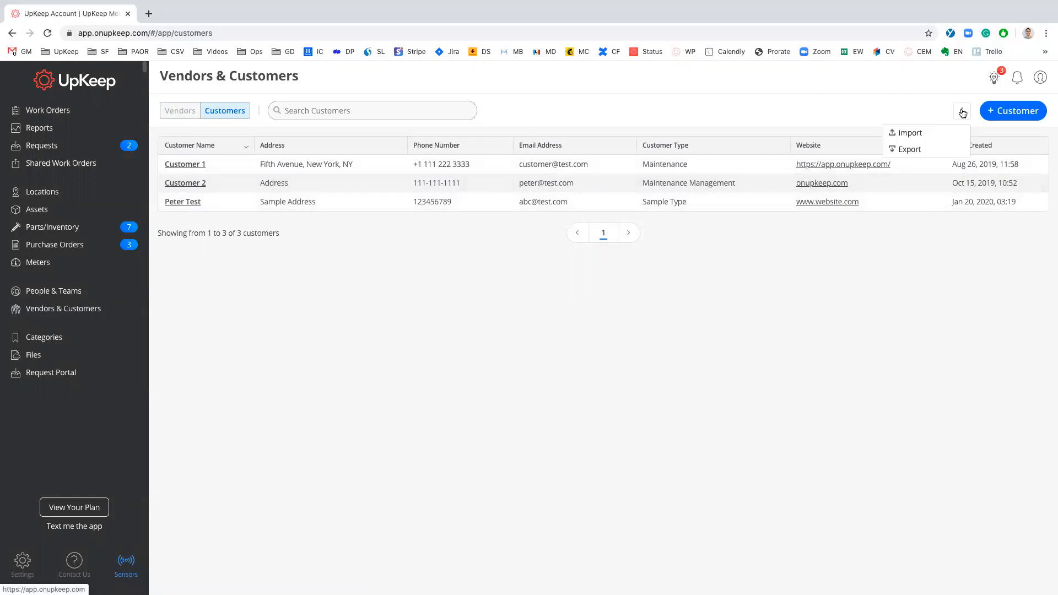
{"action": "left_click", "coordinate": [921, 153]}
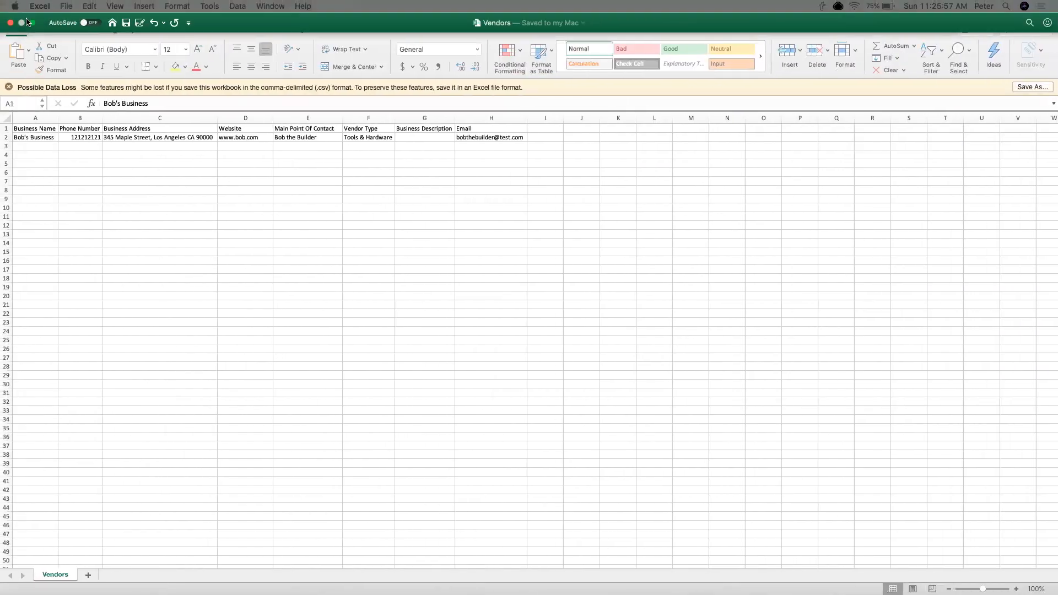
{"action": "left_click", "coordinate": [12, 24]}
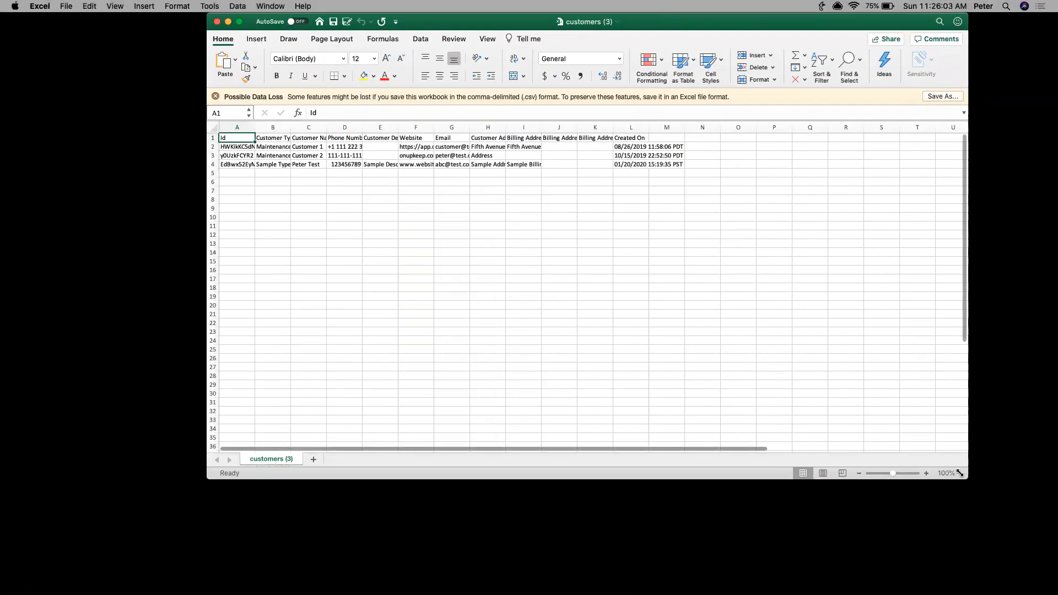
- Enlarge the exported customers workbook to examine its Id column and other fields, and close the workbook
{"action": "left_click_drag", "start_coordinate": [961, 476], "coordinate": [1057, 568]}
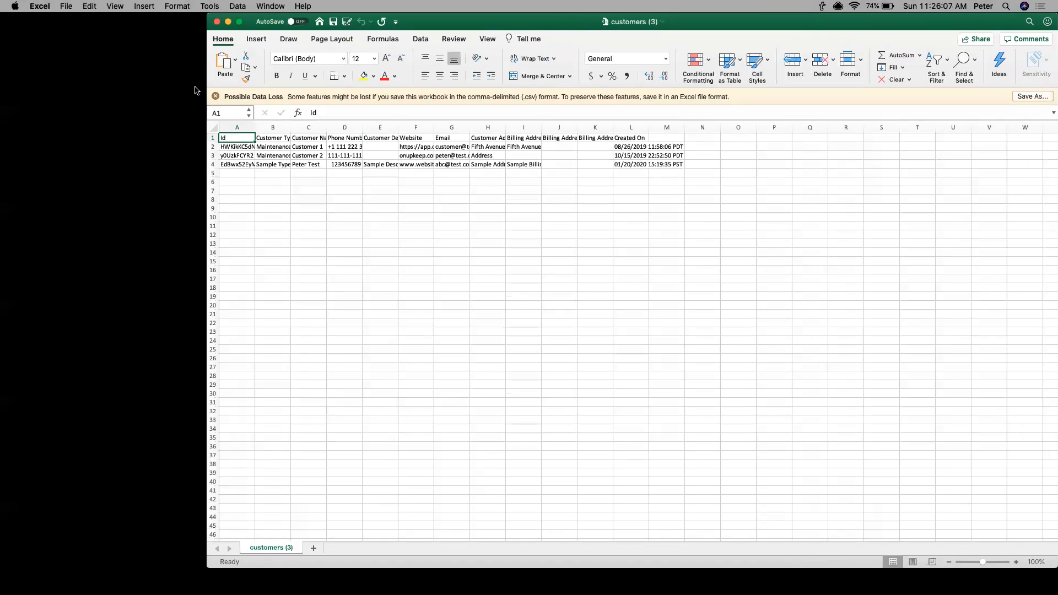
{"action": "left_click_drag", "start_coordinate": [207, 79], "coordinate": [88, 79]}
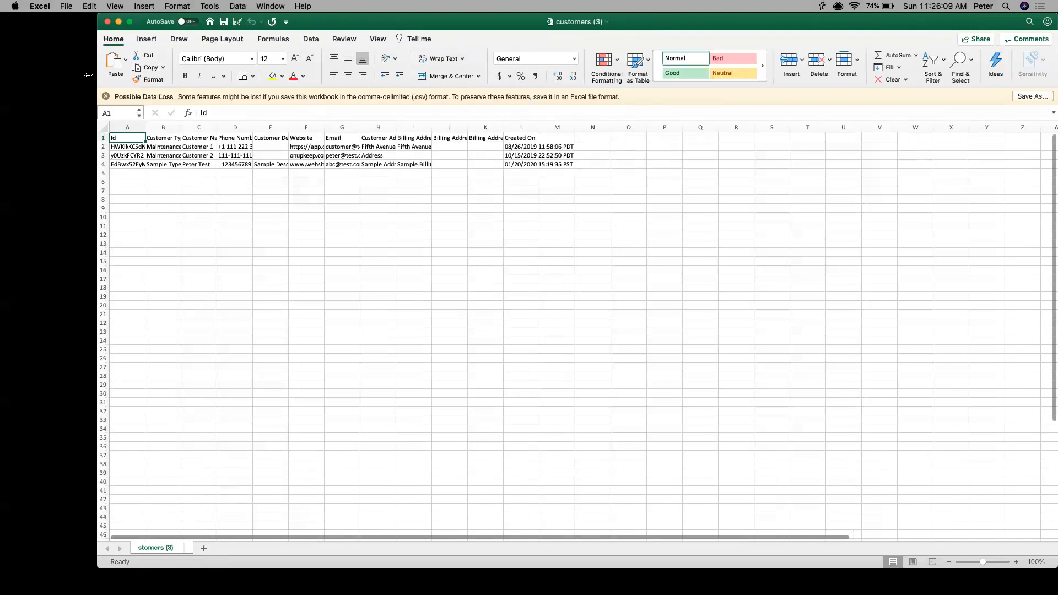
{"action": "left_click", "coordinate": [94, 127]}
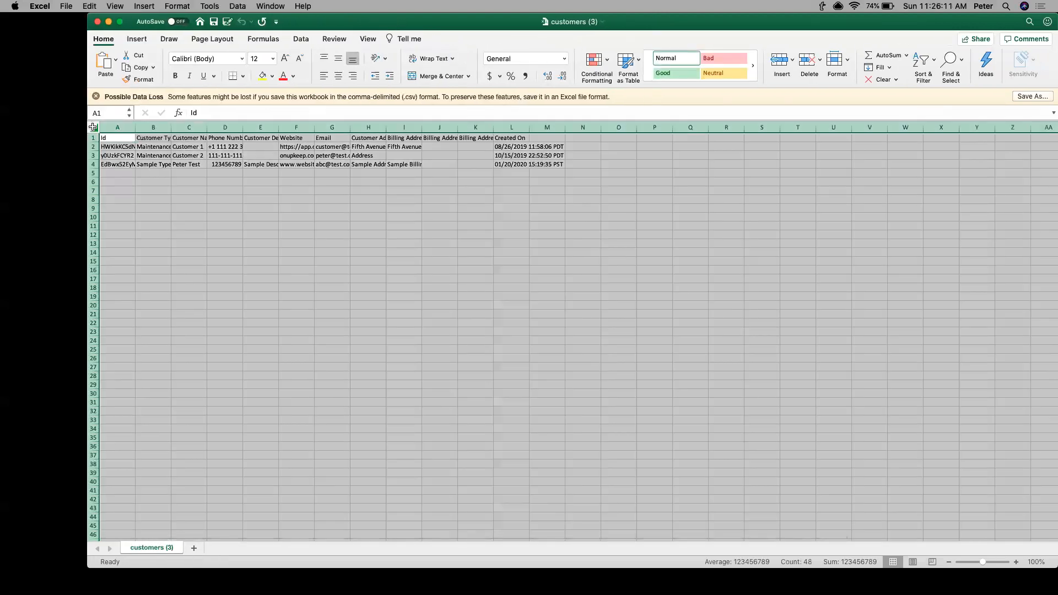
{"action": "left_click", "coordinate": [127, 127]}
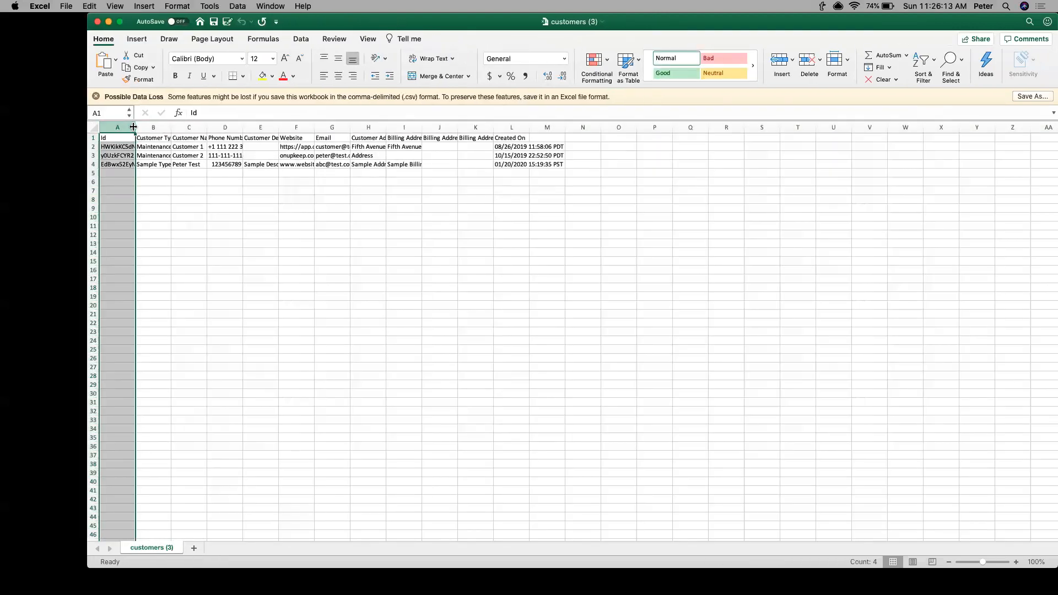
{"action": "left_click", "coordinate": [130, 219]}
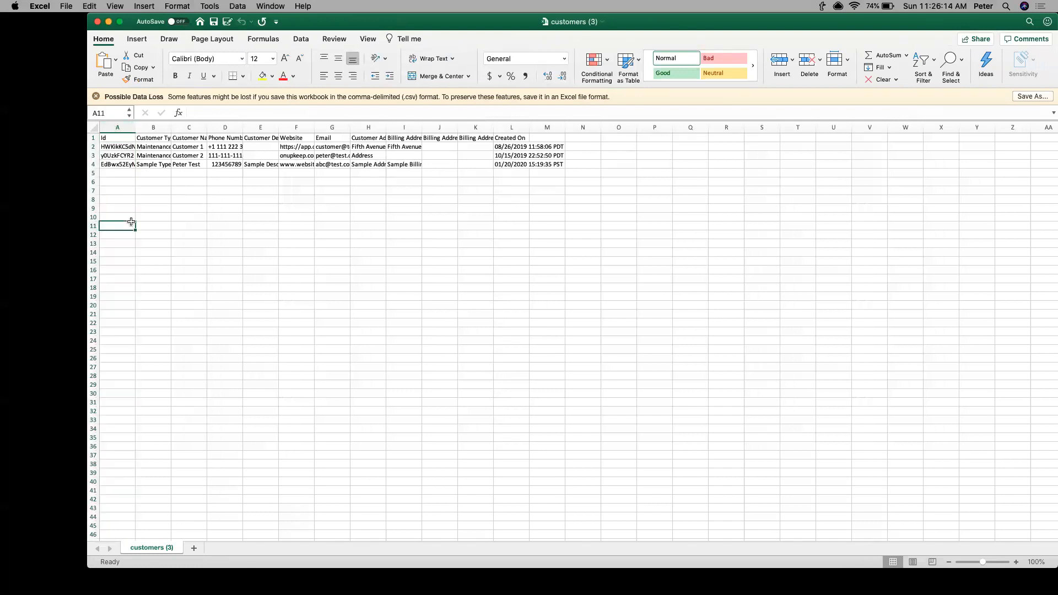
{"action": "left_click", "coordinate": [117, 126]}
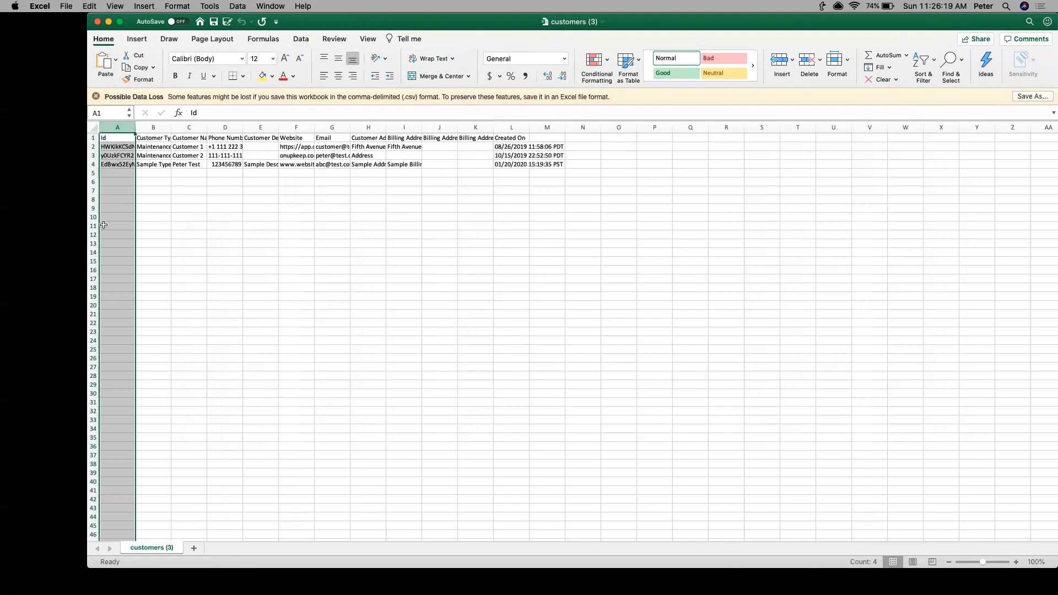
{"action": "left_click", "coordinate": [196, 219]}
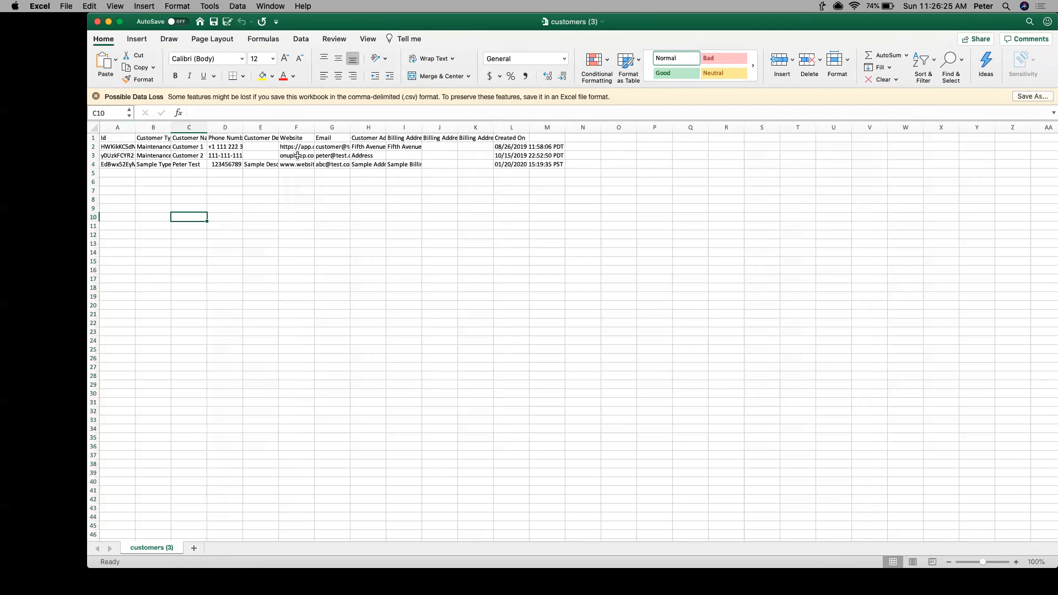
{"action": "left_click", "coordinate": [97, 22]}
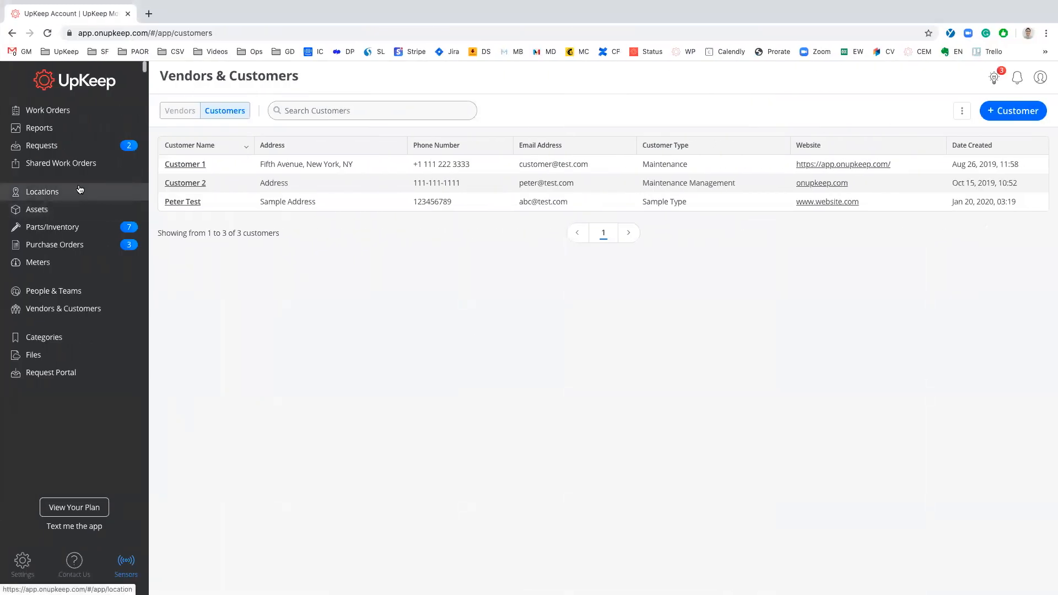
- Go to UpKeep's locations list, examine the sublocations of Building 1 and collapse them again
{"action": "left_click", "coordinate": [80, 191]}
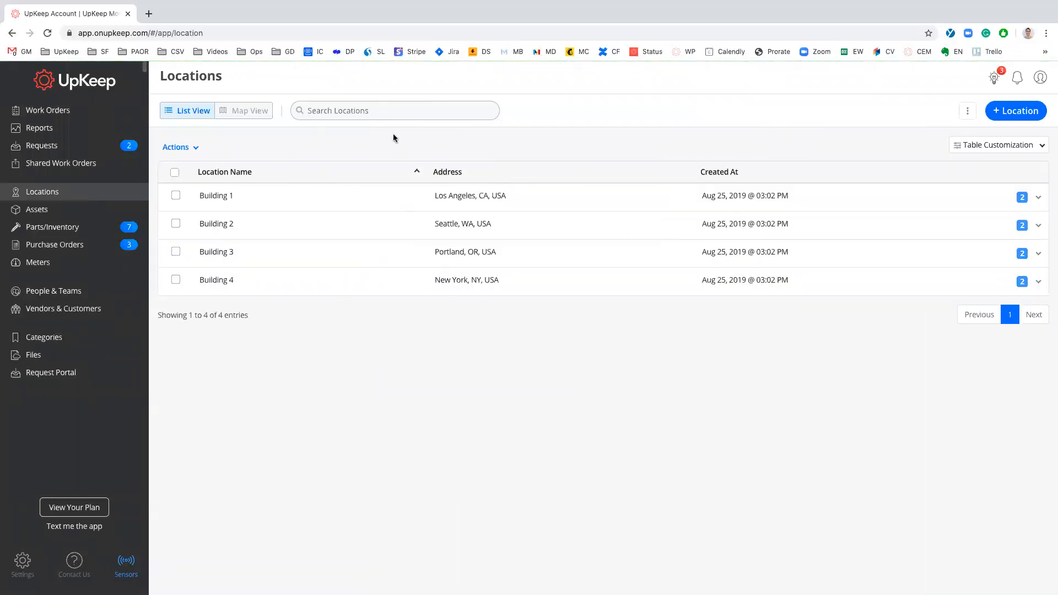
{"action": "left_click", "coordinate": [1038, 198]}
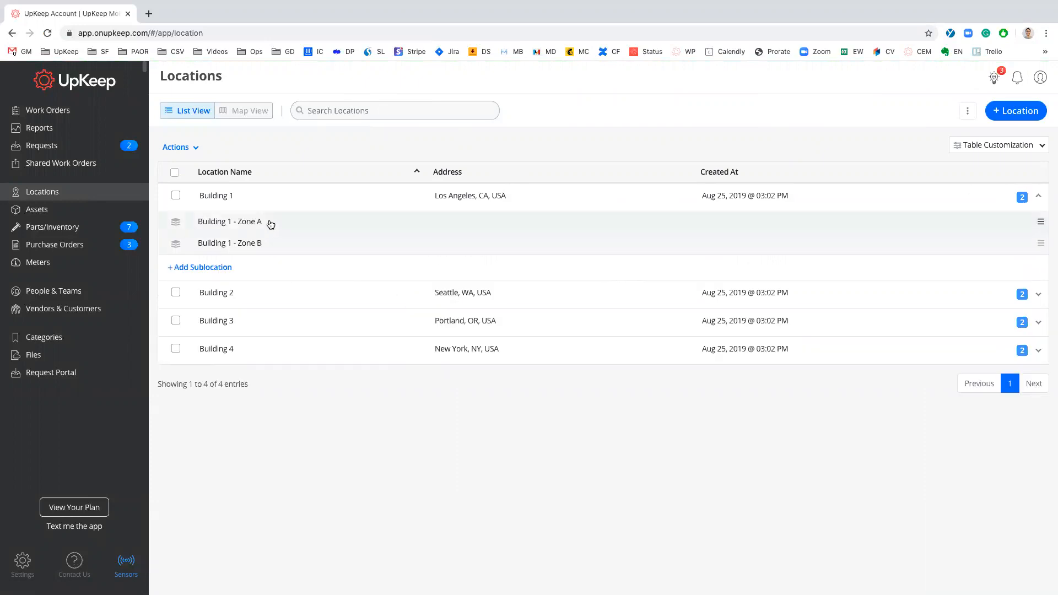
{"action": "left_click", "coordinate": [1042, 195]}
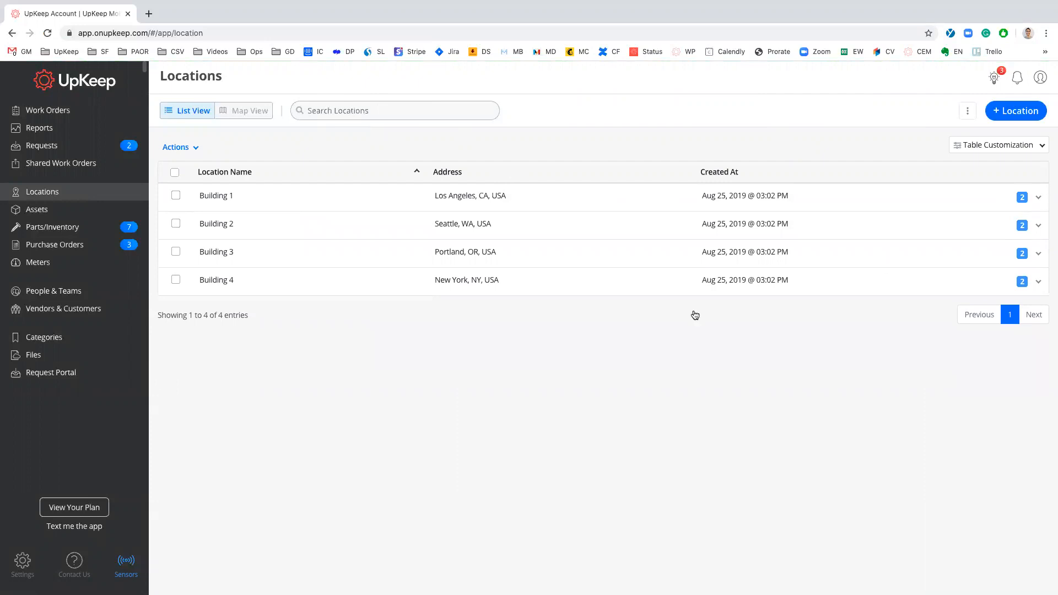
- Open the import page for locations, showing its template download and file import options
{"action": "left_click", "coordinate": [968, 111]}
{"action": "left_click", "coordinate": [936, 134]}
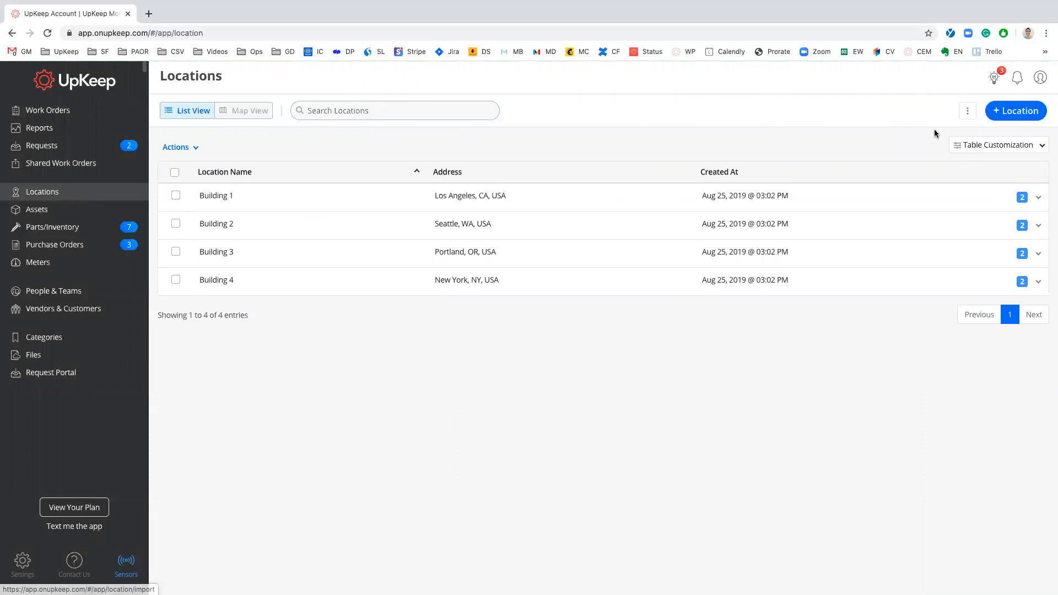
{"action": "scroll", "coordinate": [864, 294], "scroll_direction": "down", "scroll_amount": 1}
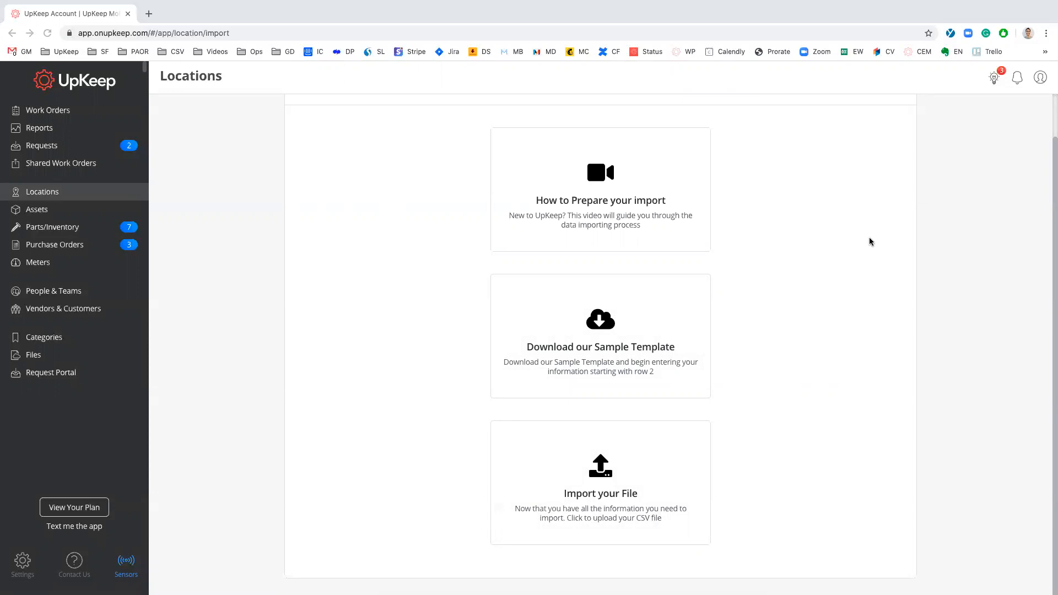
- Switch to Excel, enlarge the Locations workbook window and dismiss the possible data loss notice
{"action": "key", "text": "ctrl+Up"}
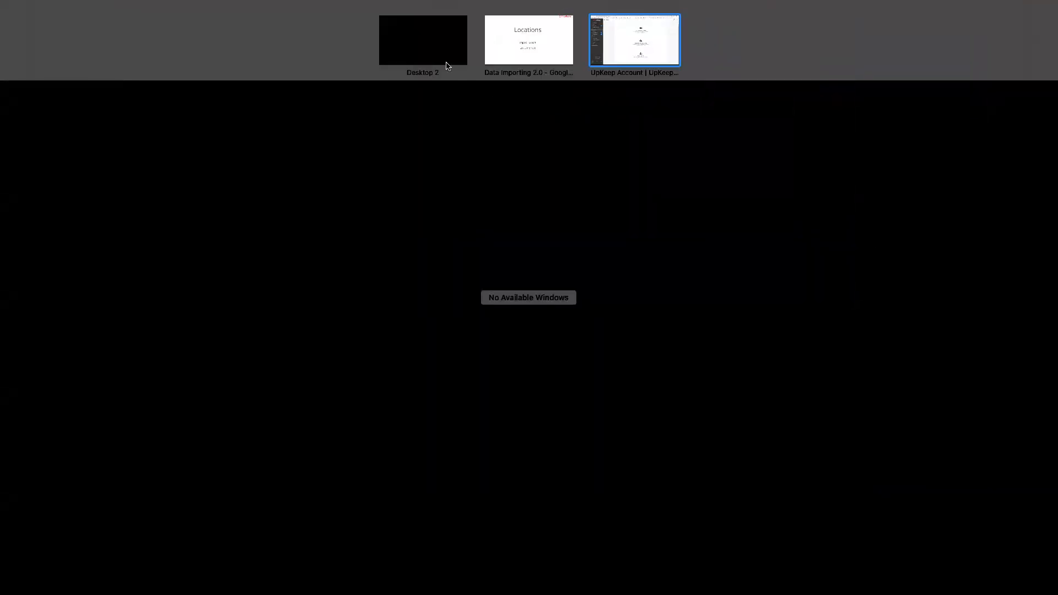
{"action": "left_click", "coordinate": [446, 66]}
{"action": "left_click_drag", "start_coordinate": [1057, 136], "coordinate": [822, 33]}
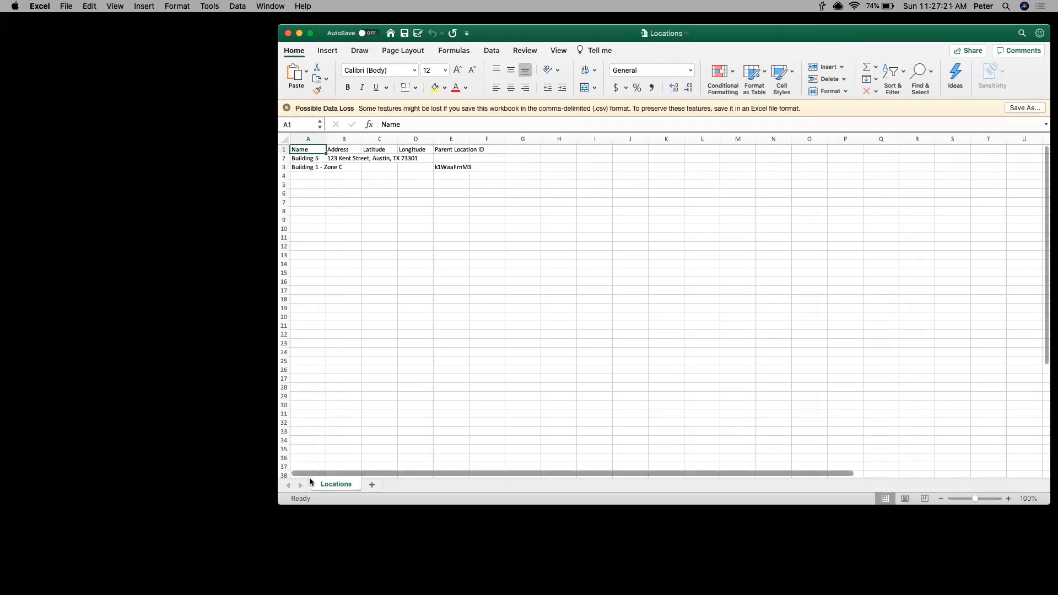
{"action": "left_click_drag", "start_coordinate": [280, 505], "coordinate": [35, 558]}
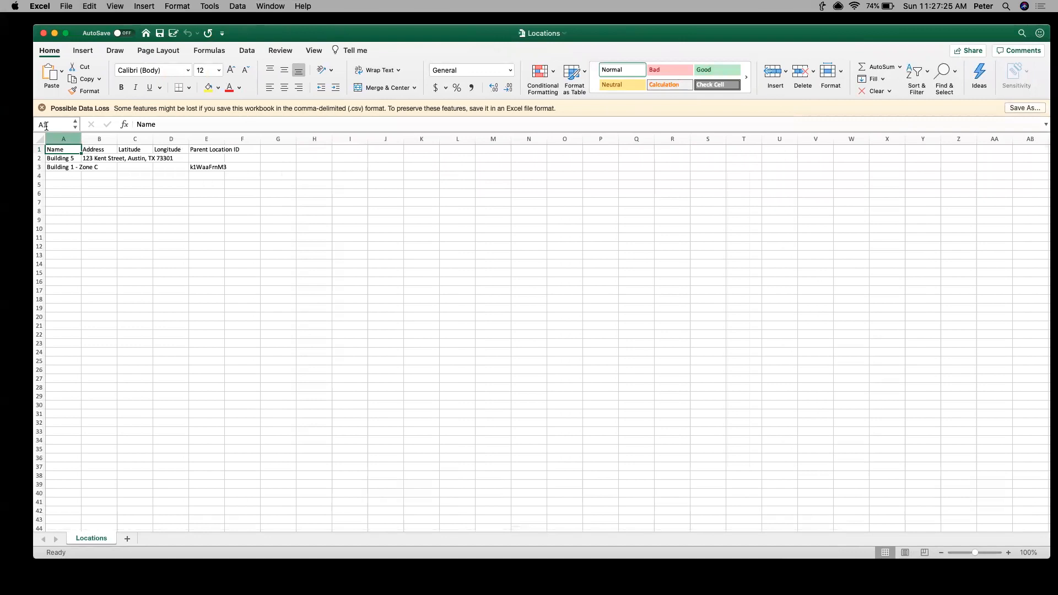
{"action": "left_click", "coordinate": [42, 108]}
{"action": "left_click", "coordinate": [67, 170]}
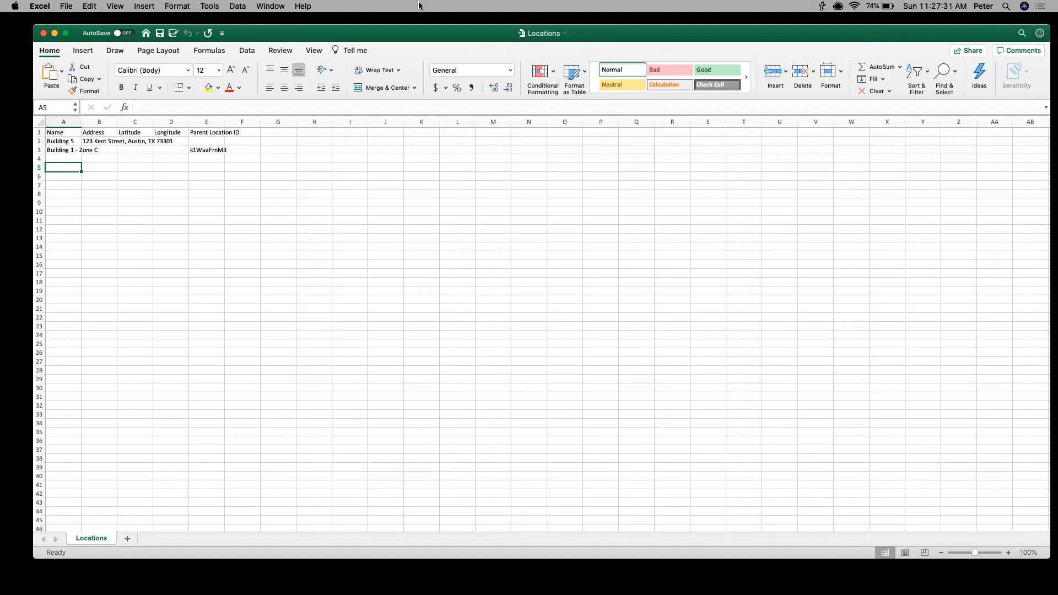
{"action": "left_click_drag", "start_coordinate": [430, 28], "coordinate": [423, 21]}
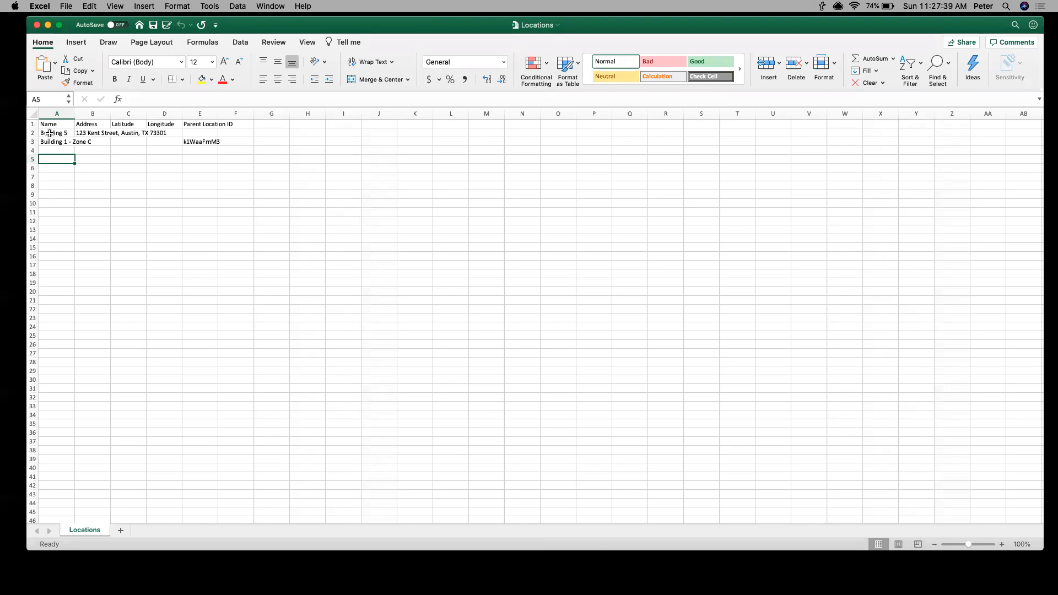
- Examine the Building 5 and Building 1 - Zone C rows in the Locations workbook, including their Parent Location ID and Name columns
{"action": "left_click", "coordinate": [75, 143]}
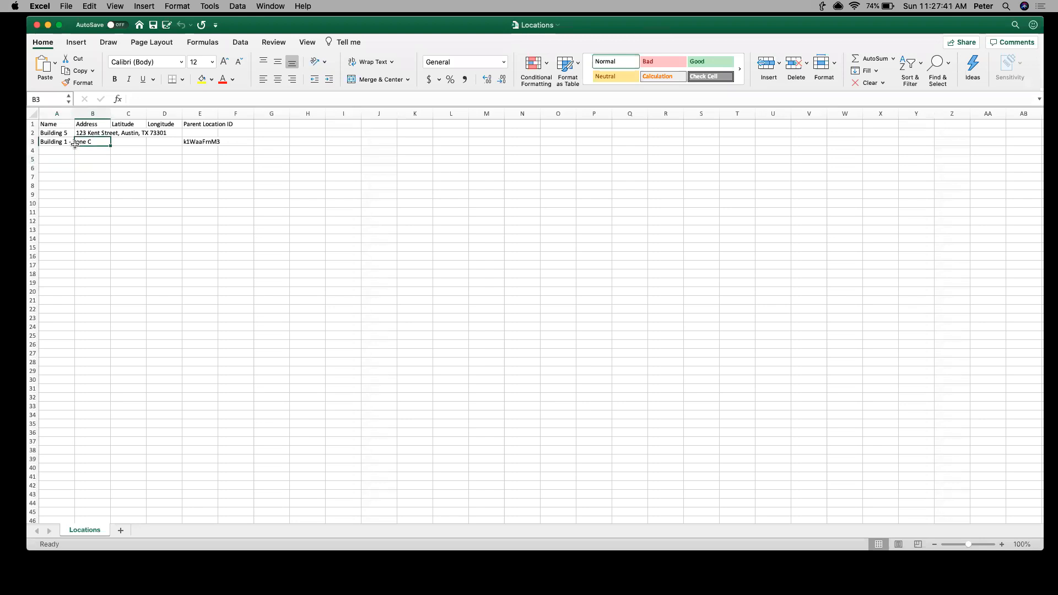
{"action": "left_click", "coordinate": [63, 152]}
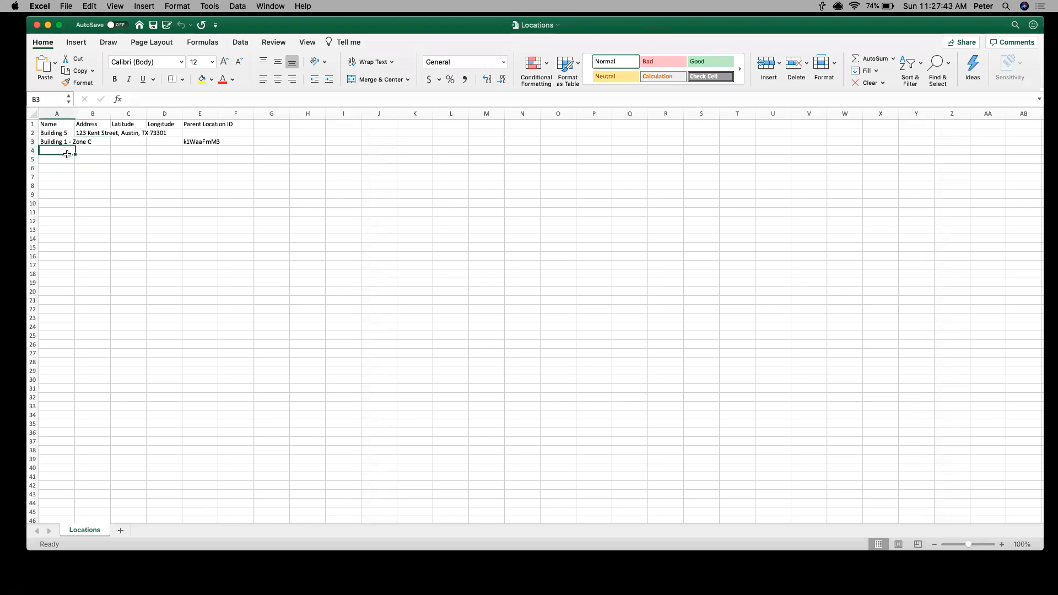
{"action": "left_click", "coordinate": [33, 133]}
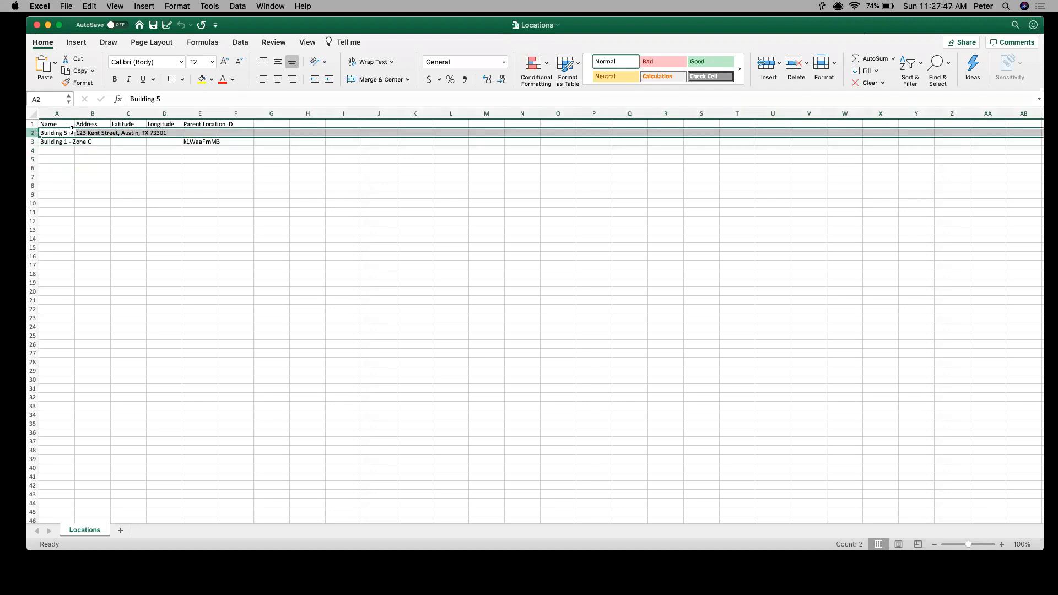
{"action": "left_click", "coordinate": [33, 142]}
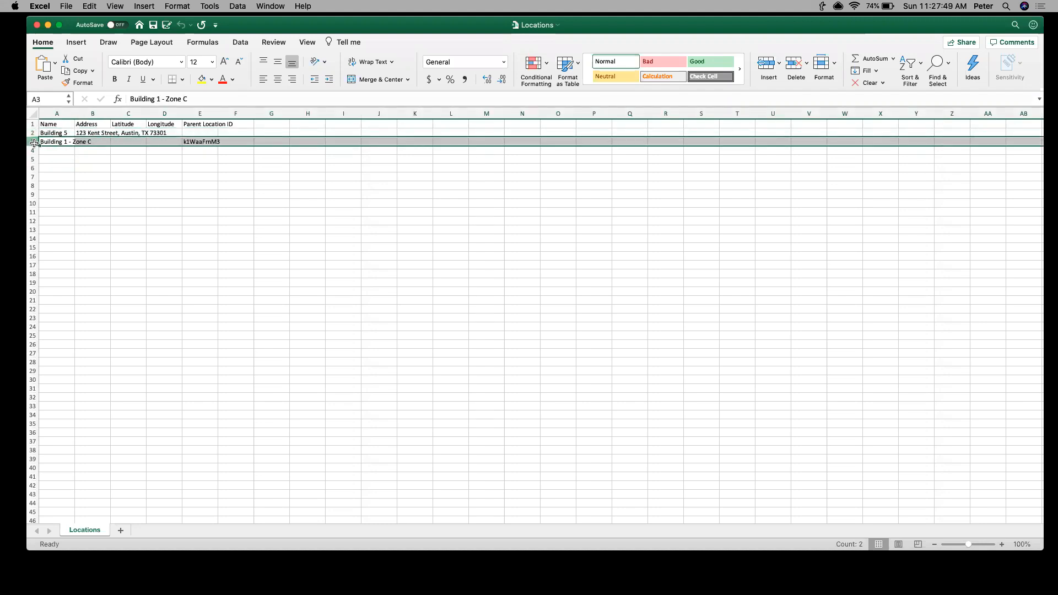
{"action": "left_click", "coordinate": [70, 156]}
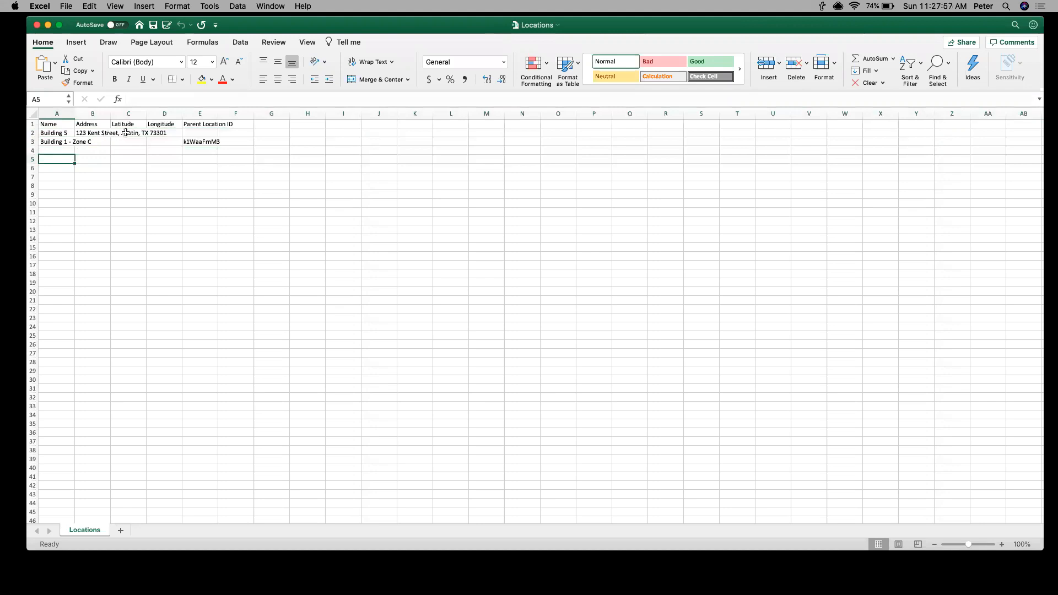
{"action": "left_click", "coordinate": [203, 133]}
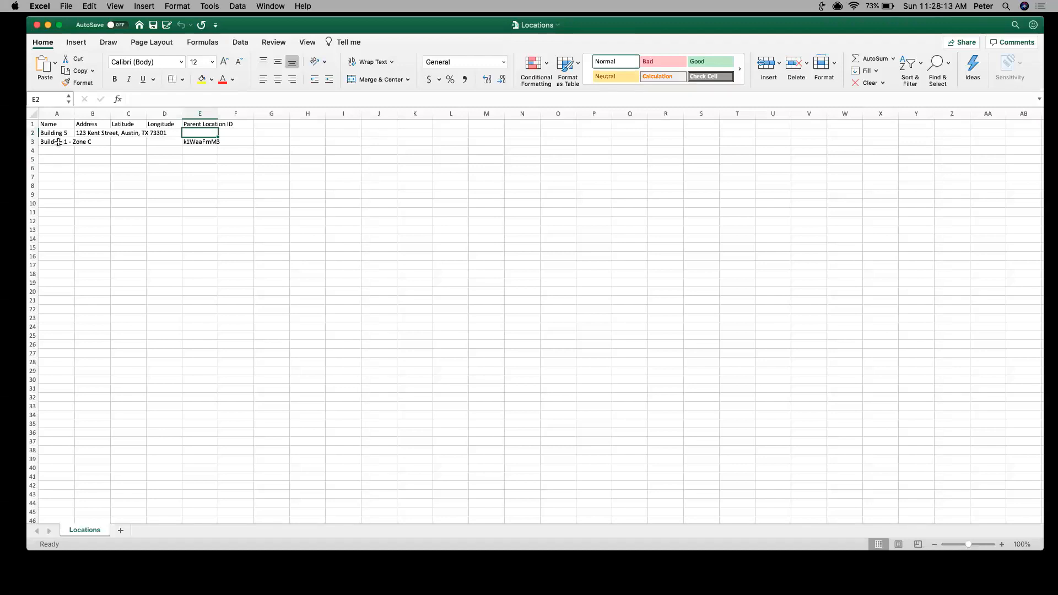
{"action": "left_click", "coordinate": [203, 143]}
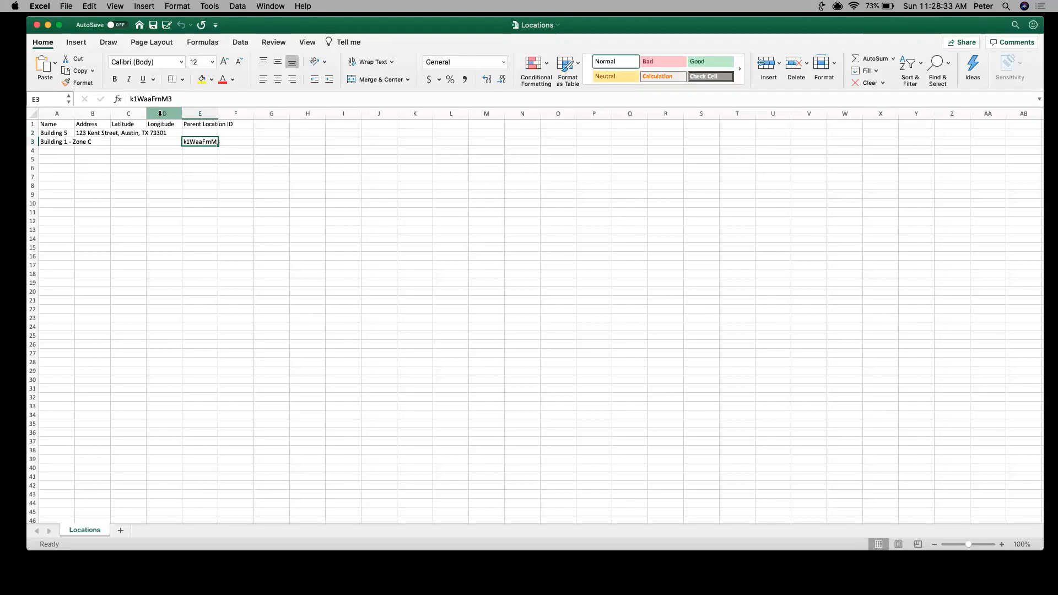
{"action": "left_click", "coordinate": [61, 113]}
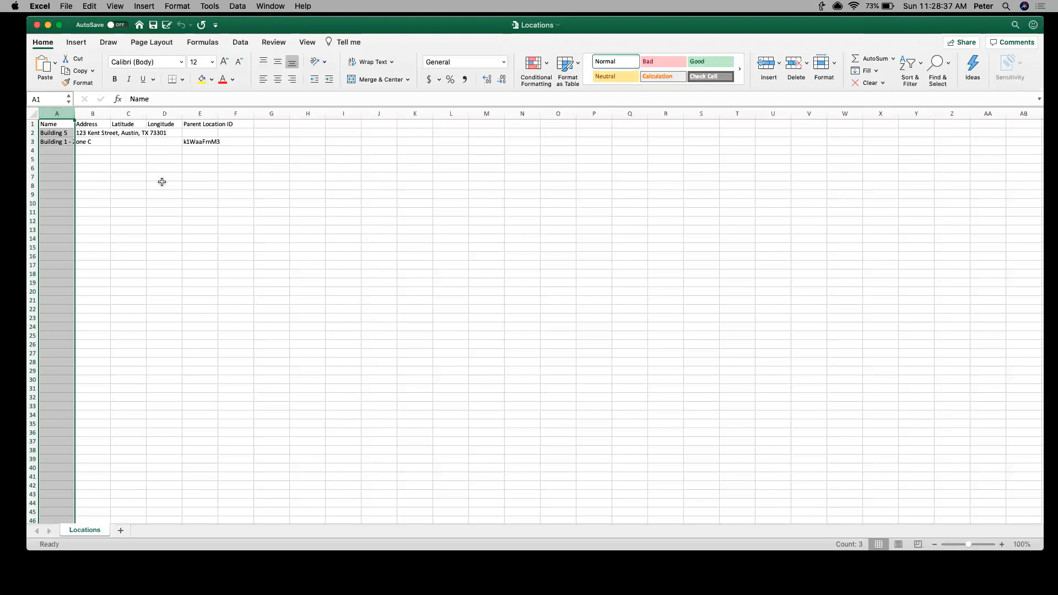
- Return to UpKeep and import Locations.csv from the Desktop
{"action": "key", "text": "ctrl+Up"}
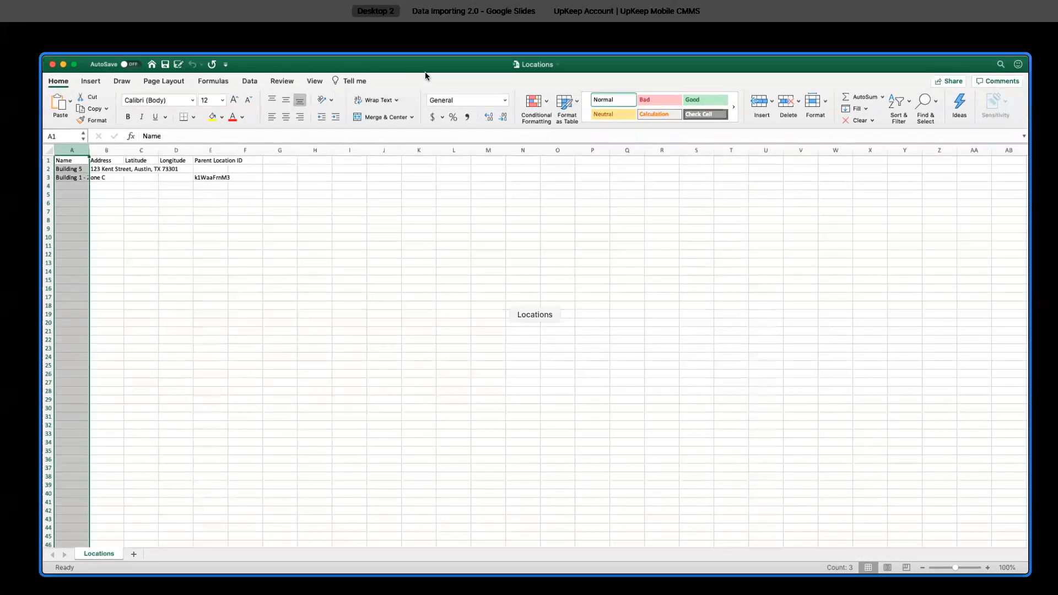
{"action": "mouse_move", "coordinate": [584, 42]}
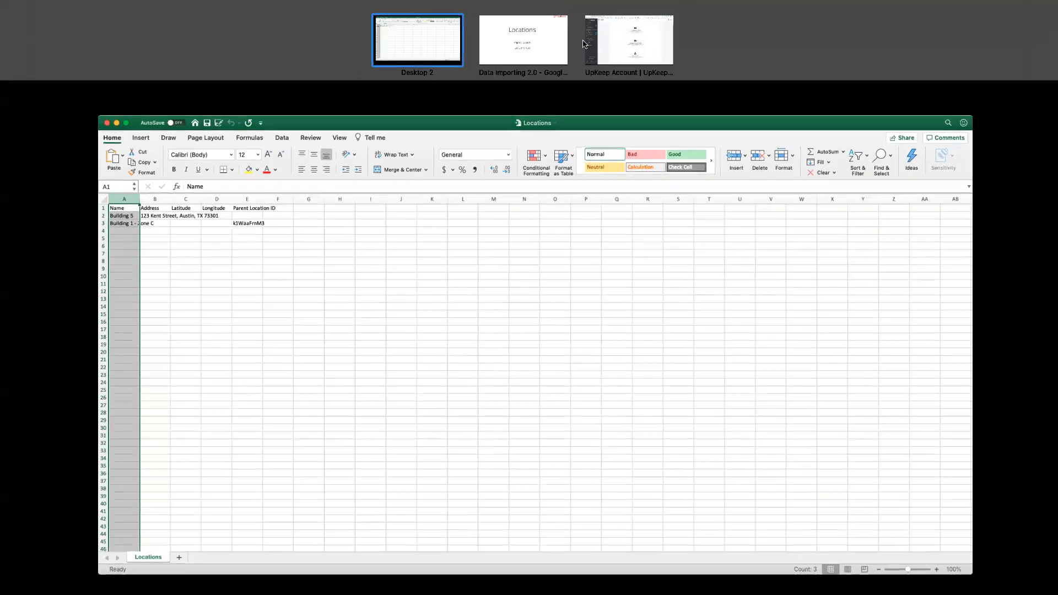
{"action": "left_click", "coordinate": [613, 41]}
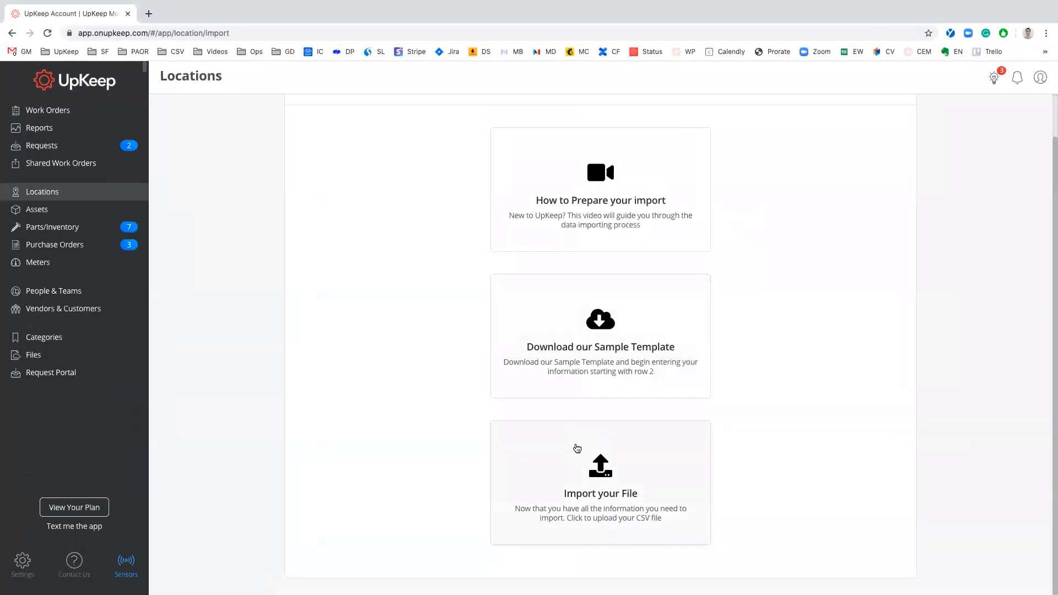
{"action": "left_click", "coordinate": [577, 448]}
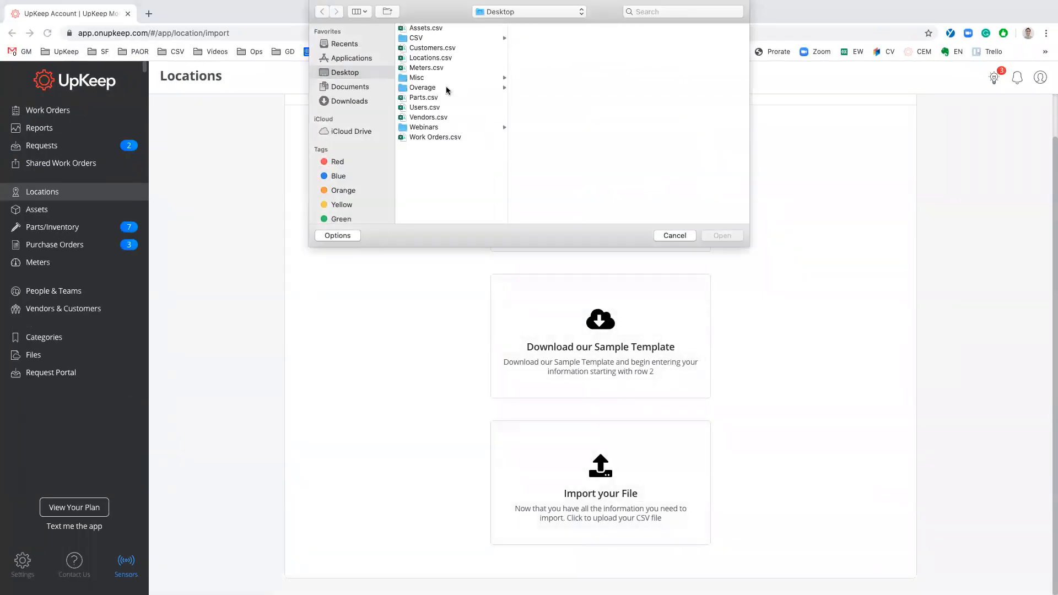
{"action": "left_click", "coordinate": [430, 59]}
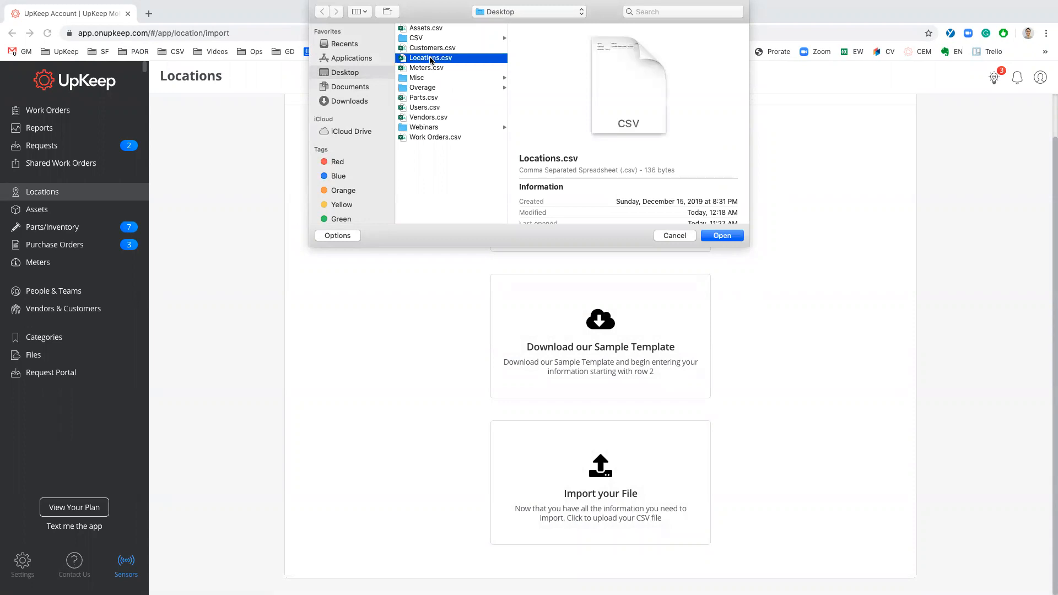
{"action": "left_click", "coordinate": [725, 236]}
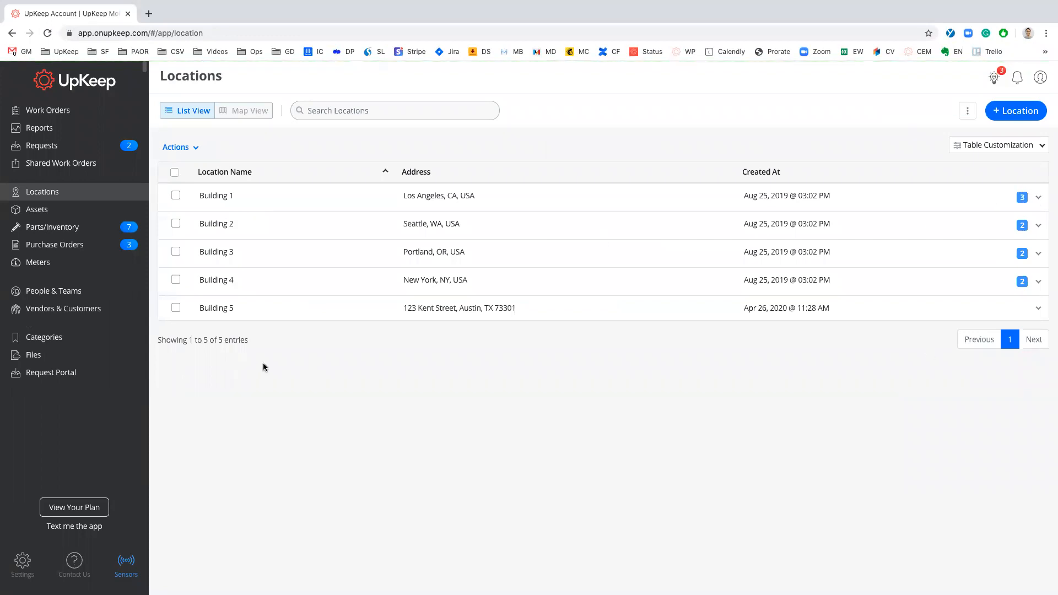
- Check the imported Building 5 details and the Building 1 - Zone C sublocation, and collapse Building 1 again
{"action": "left_click", "coordinate": [240, 312]}
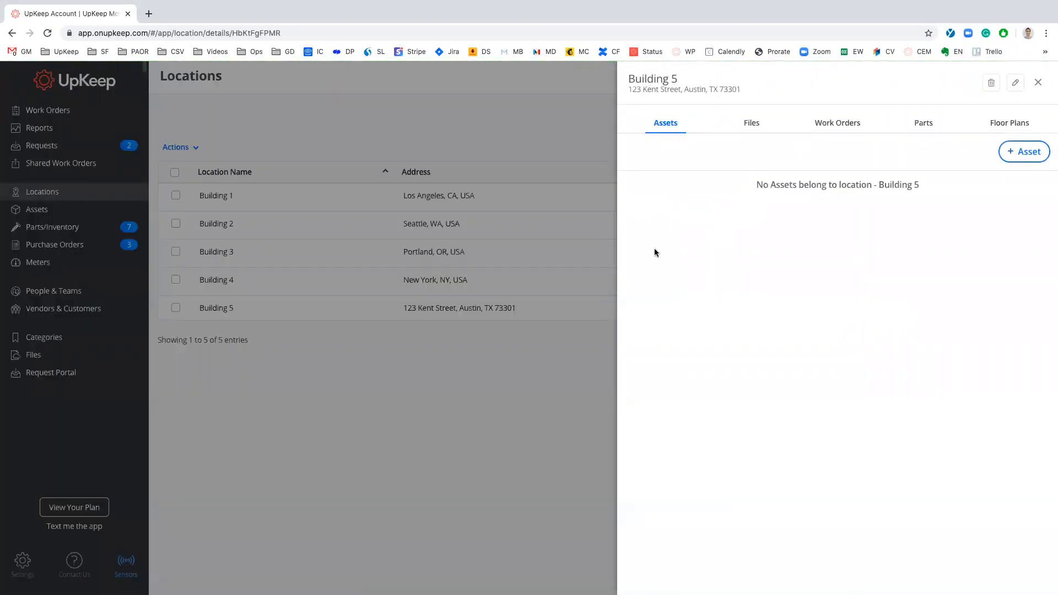
{"action": "left_click", "coordinate": [412, 441]}
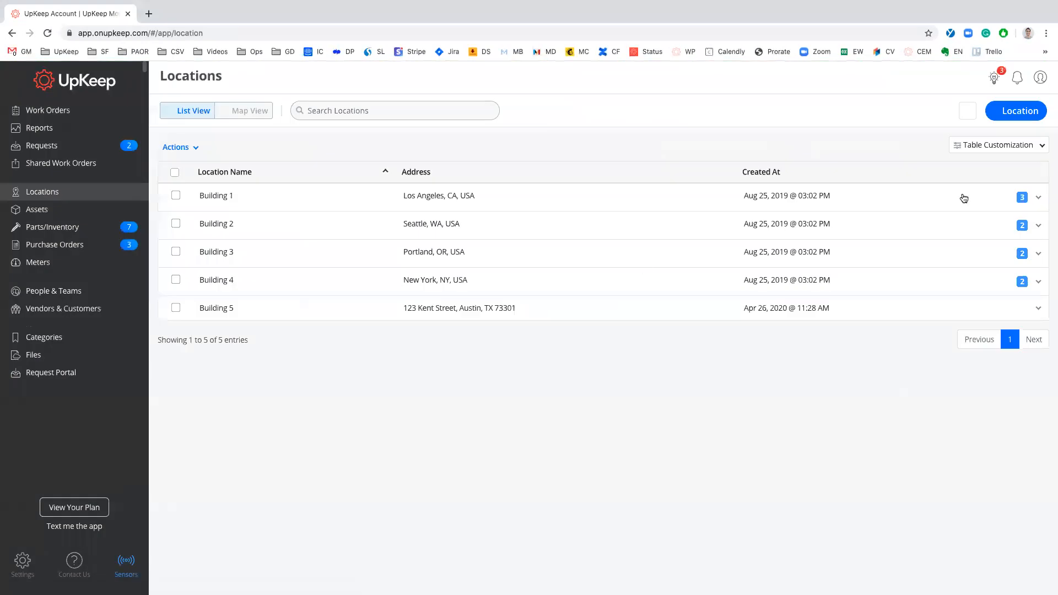
{"action": "left_click", "coordinate": [1039, 199]}
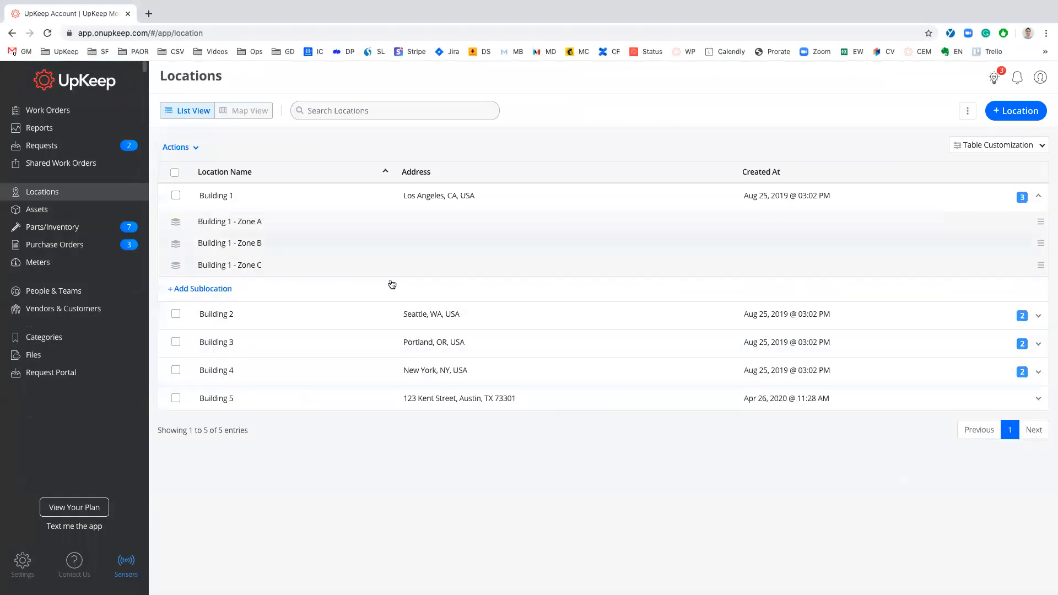
{"action": "left_click", "coordinate": [272, 265]}
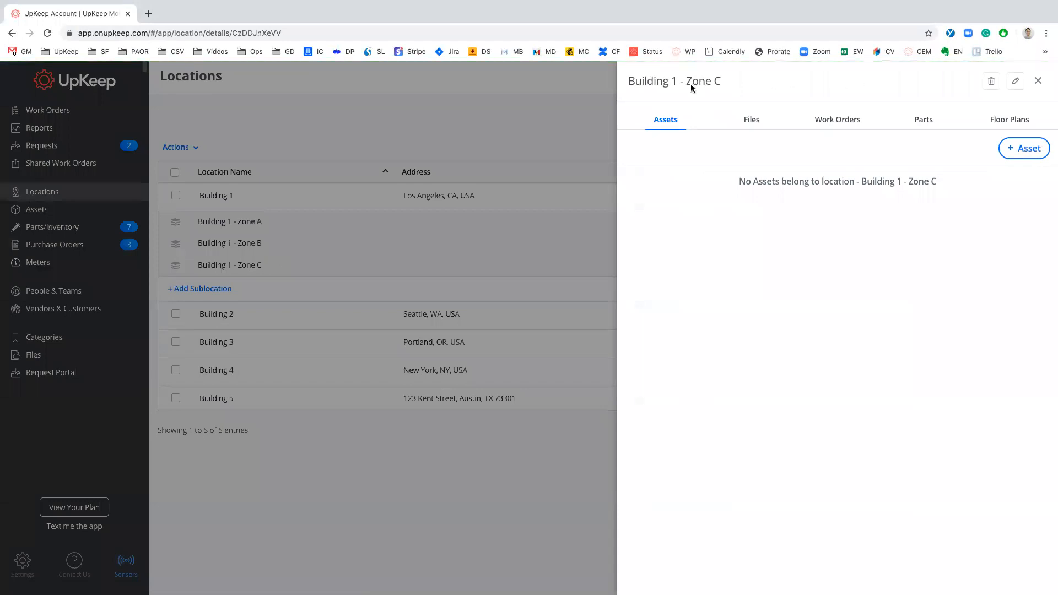
{"action": "left_click", "coordinate": [484, 108]}
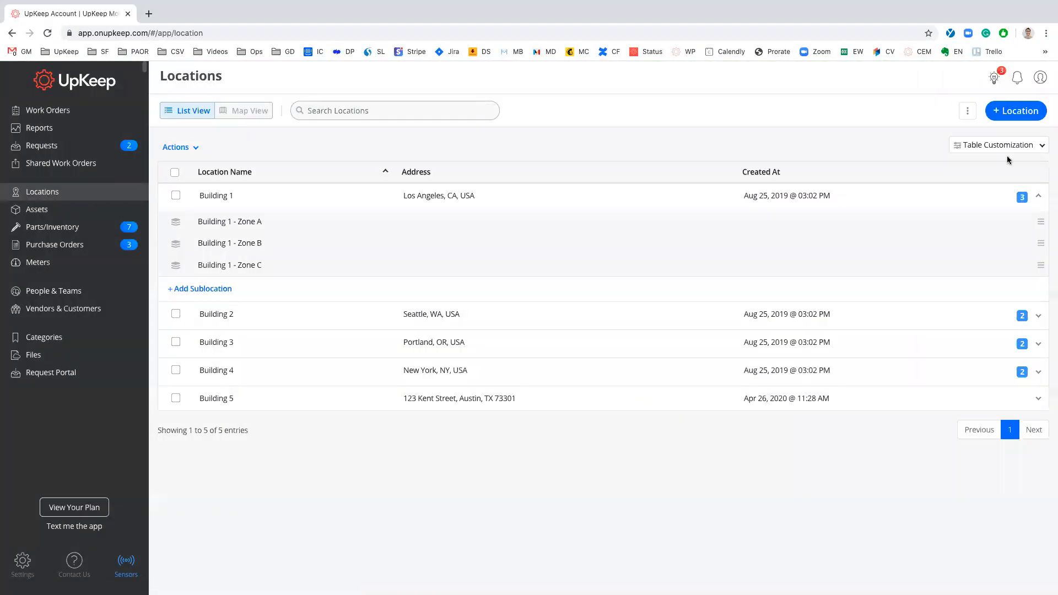
{"action": "left_click", "coordinate": [1039, 195]}
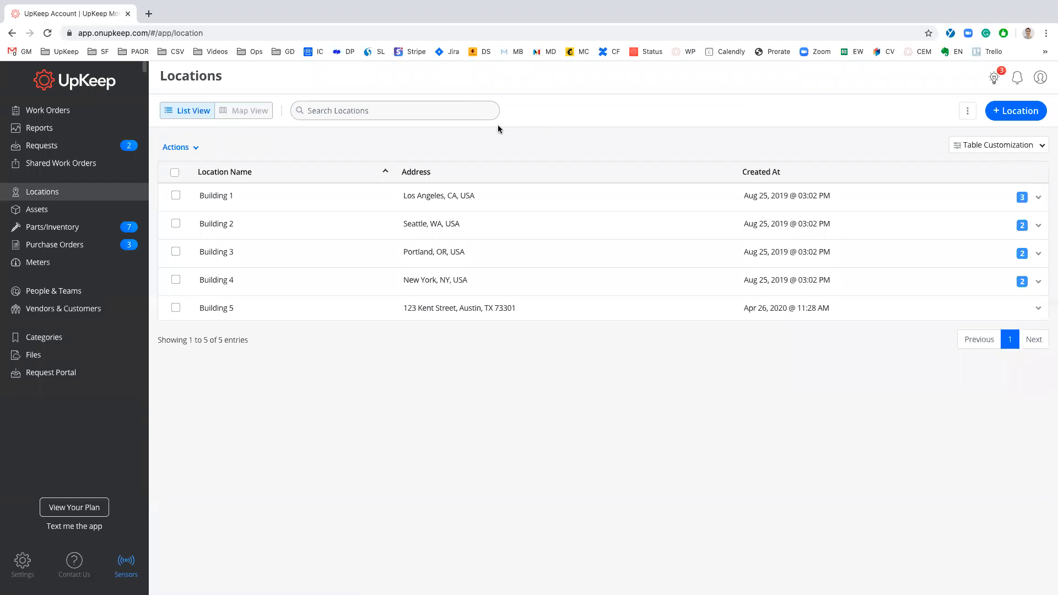
- Close the Locations workbook in Excel and return to UpKeep's locations list
{"action": "key", "text": "ctrl+Up"}
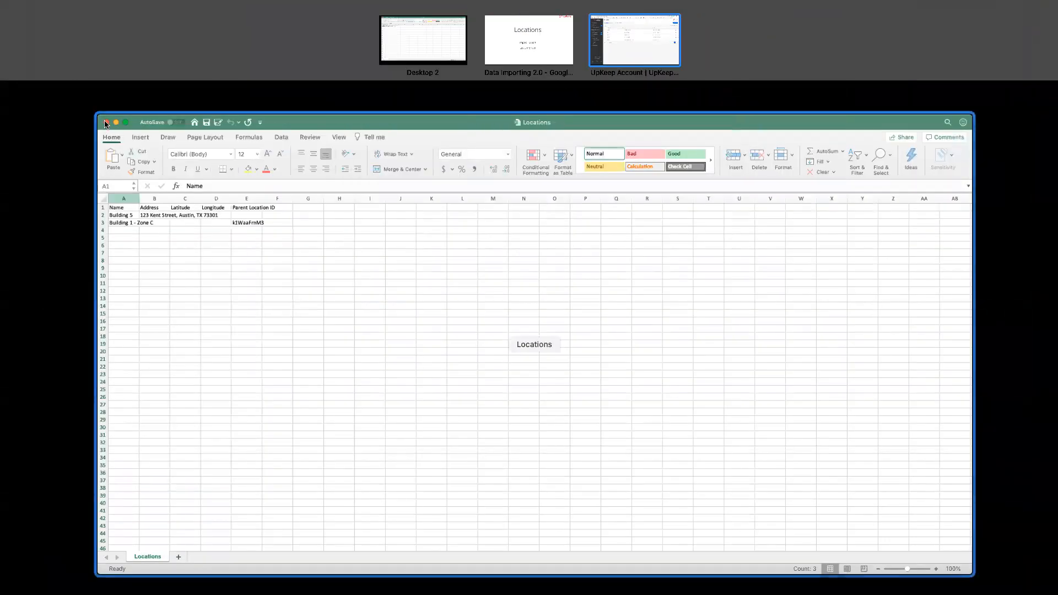
{"action": "left_click", "coordinate": [106, 124]}
{"action": "left_click", "coordinate": [32, 27]}
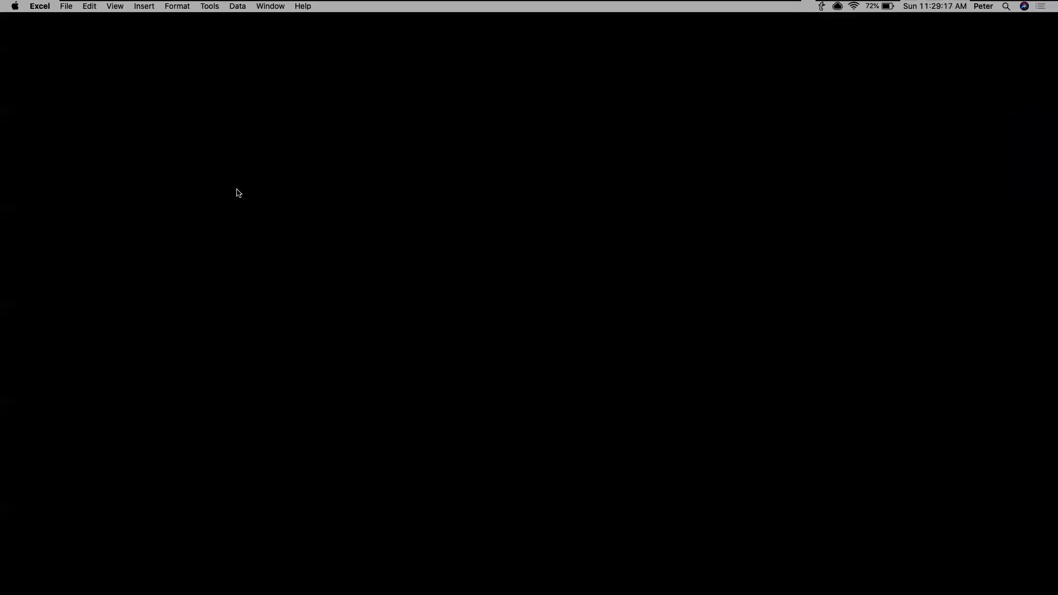
{"action": "left_click", "coordinate": [470, 274]}
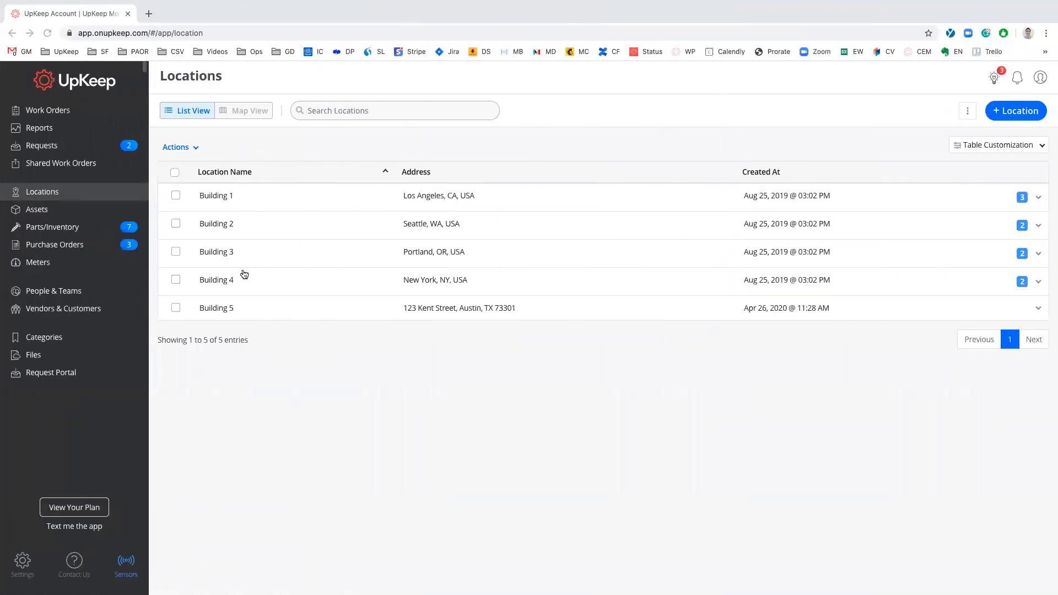
- Go to the assets list and widen the Name column to fit the full asset names
{"action": "left_click", "coordinate": [50, 219]}
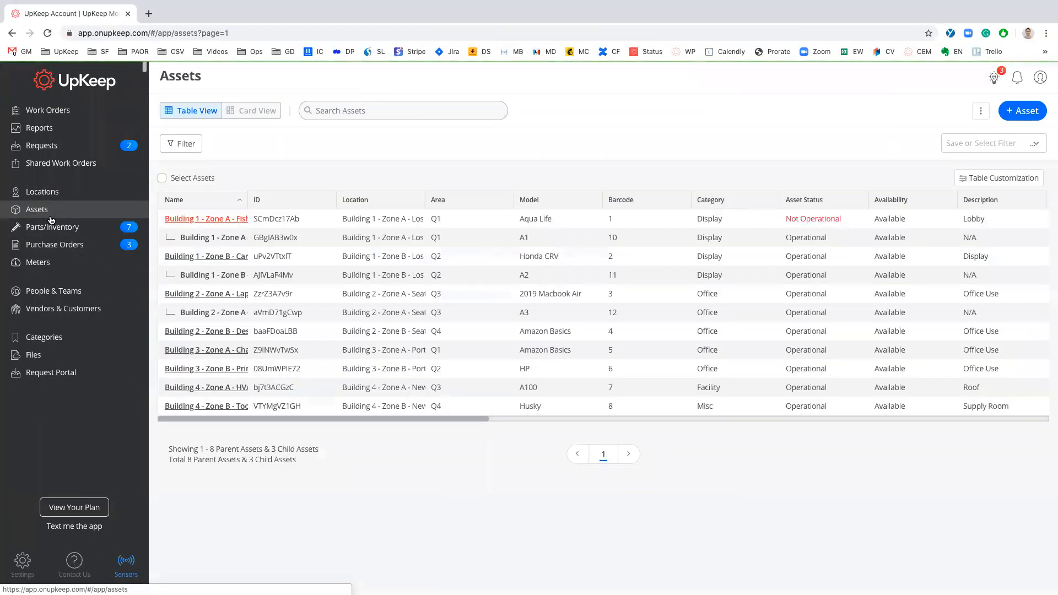
{"action": "left_click_drag", "start_coordinate": [247, 194], "coordinate": [358, 199]}
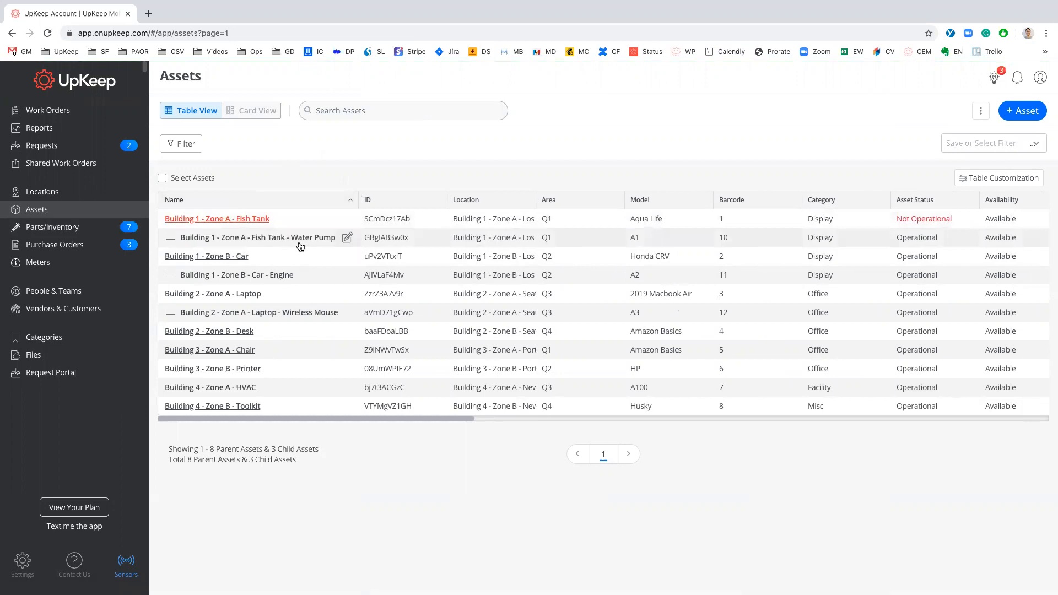
- Open UpKeep's asset import page and switch to the desktop space
{"action": "left_click", "coordinate": [982, 108]}
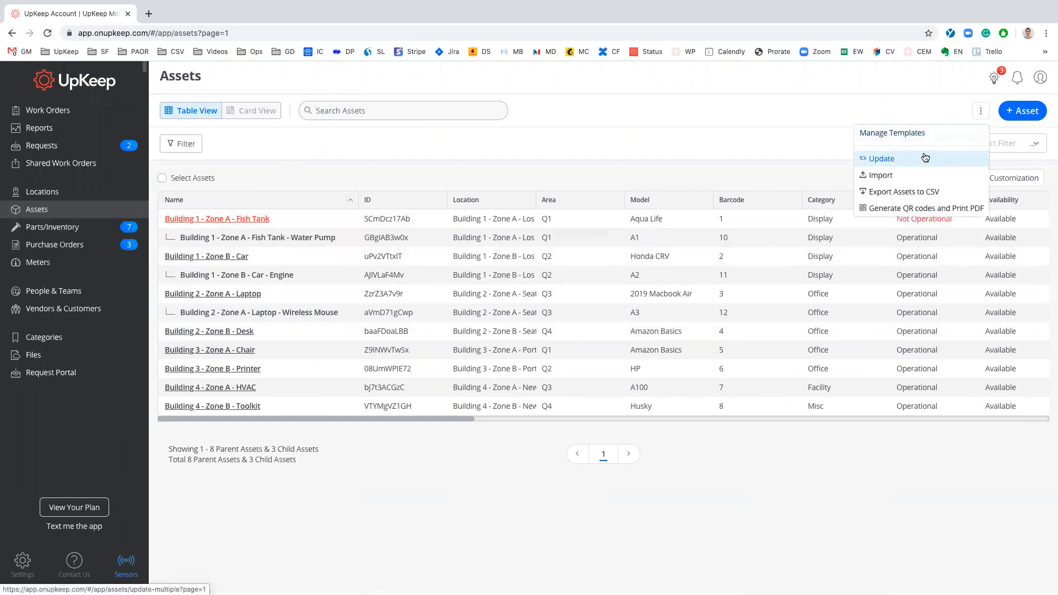
{"action": "left_click", "coordinate": [900, 178]}
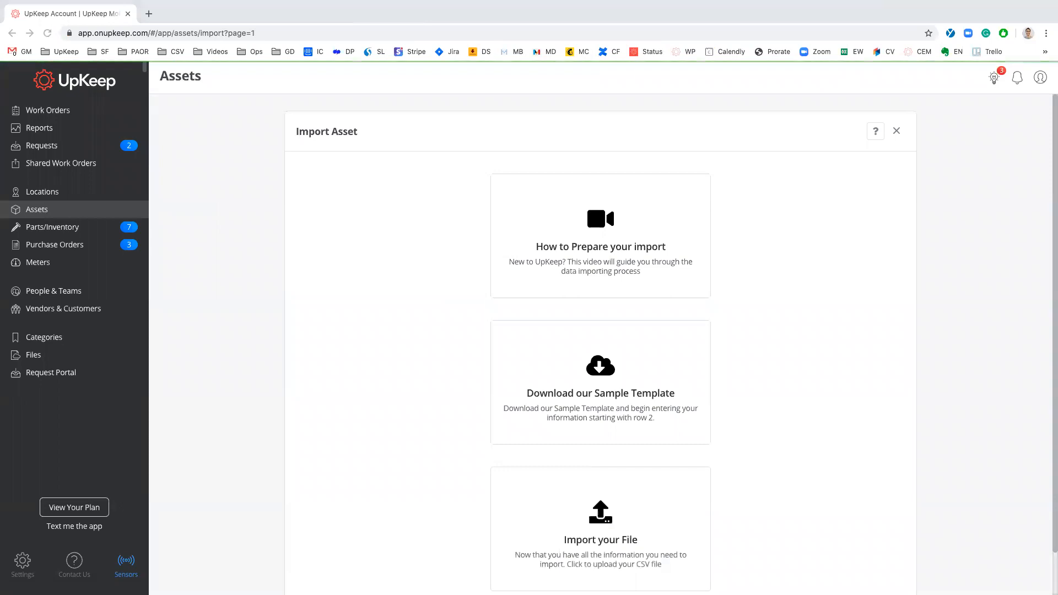
{"action": "key", "text": "ctrl+Up"}
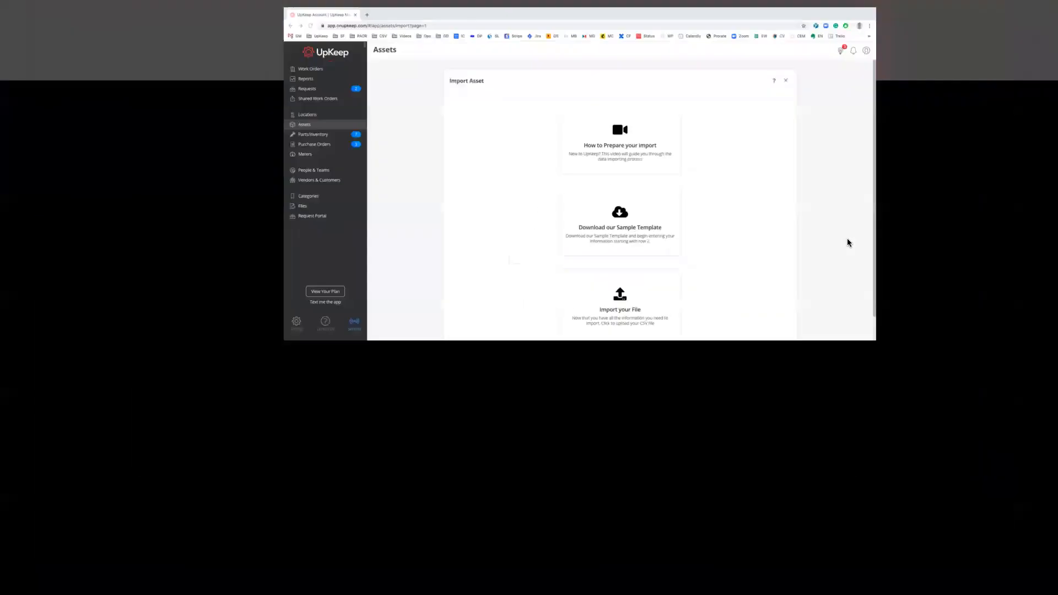
{"action": "left_click", "coordinate": [452, 53]}
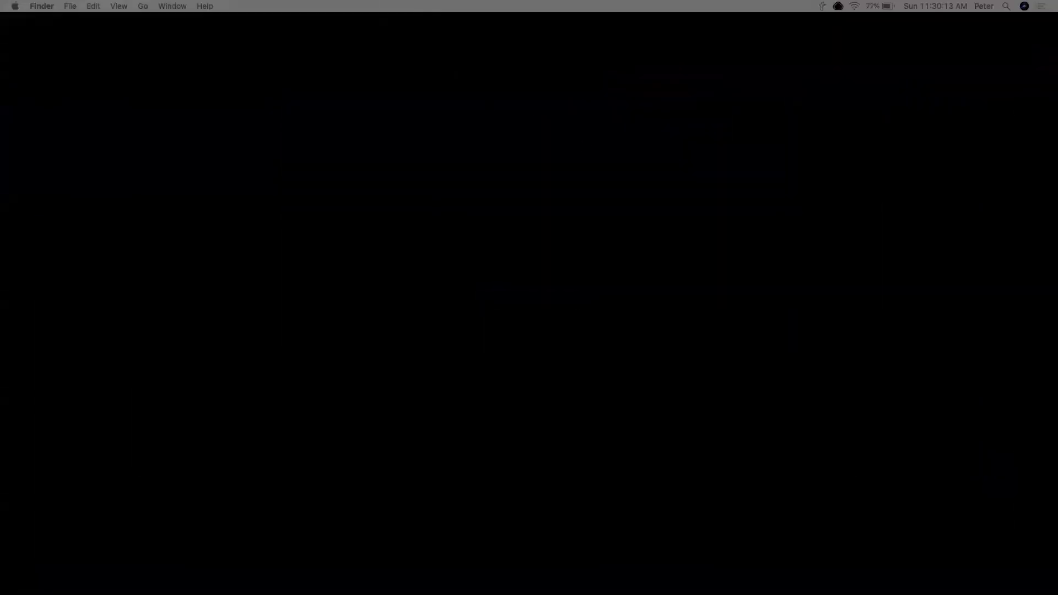
- Open Assets.csv in Excel, enlarge its window and widen the Asset Name column to fit the full names
{"action": "left_click_drag", "start_coordinate": [1057, 124], "coordinate": [734, 23]}
{"action": "left_click_drag", "start_coordinate": [284, 497], "coordinate": [109, 539]}
{"action": "left_click_drag", "start_coordinate": [156, 133], "coordinate": [237, 129]}
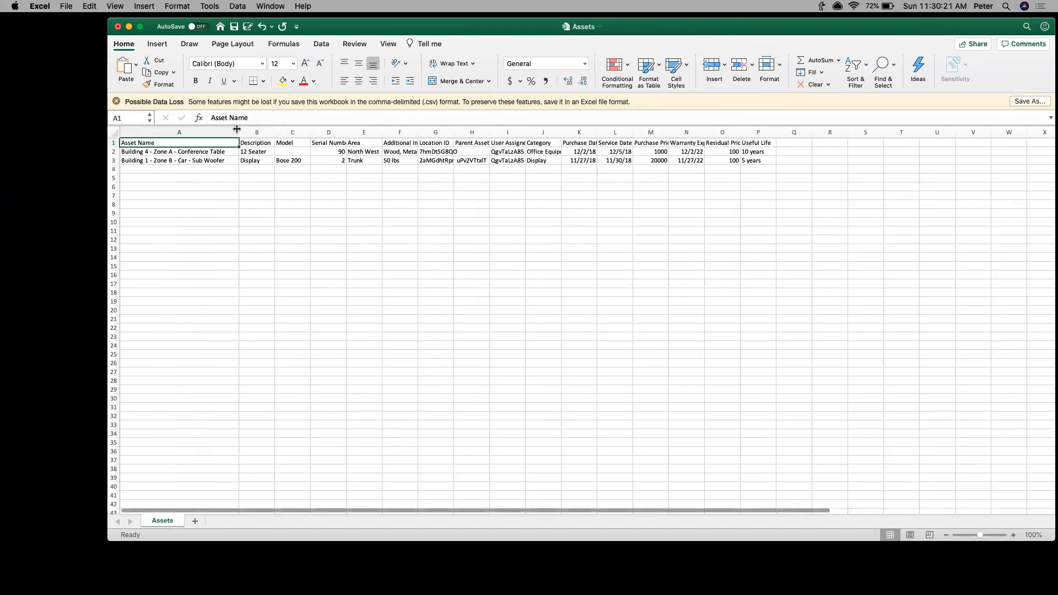
- Review the Conference Table and Sub Woofer asset names and the columns from Purchase Date to Useful Life
{"action": "left_click", "coordinate": [132, 152]}
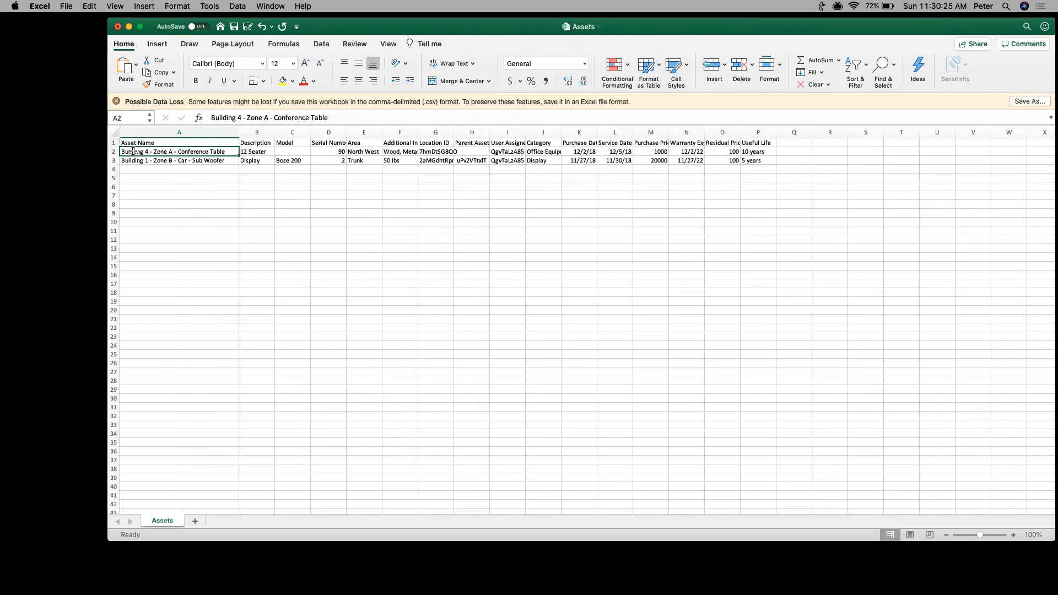
{"action": "left_click", "coordinate": [172, 160]}
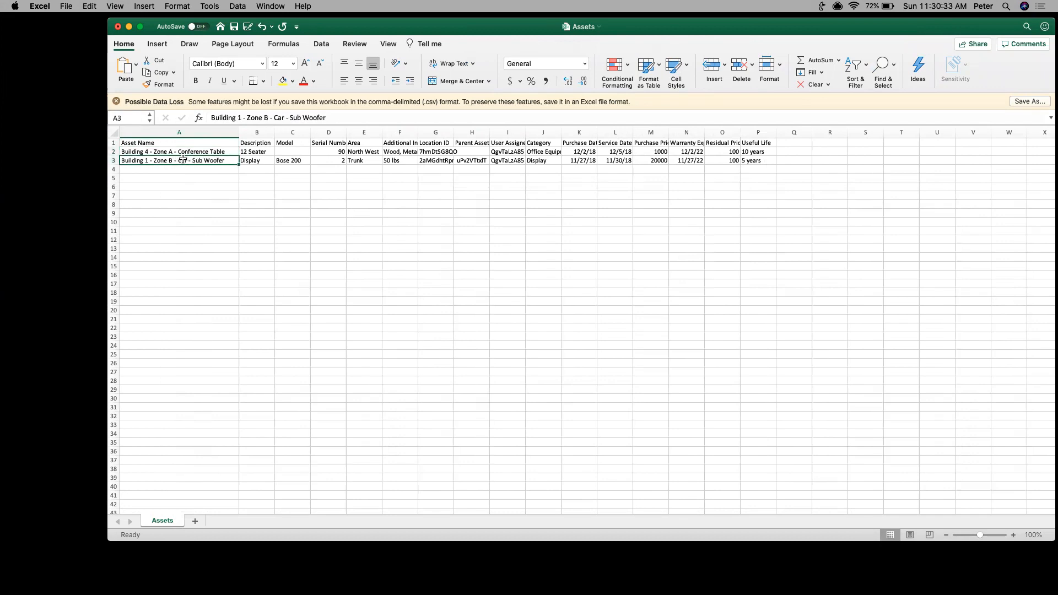
{"action": "double_click", "coordinate": [186, 160]}
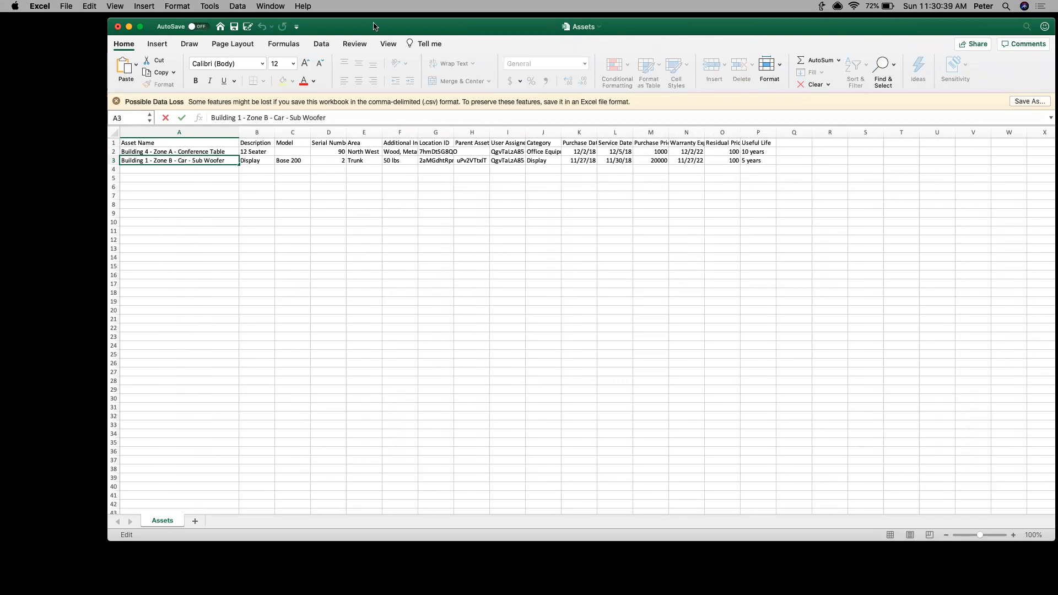
{"action": "left_click_drag", "start_coordinate": [373, 27], "coordinate": [327, 21]}
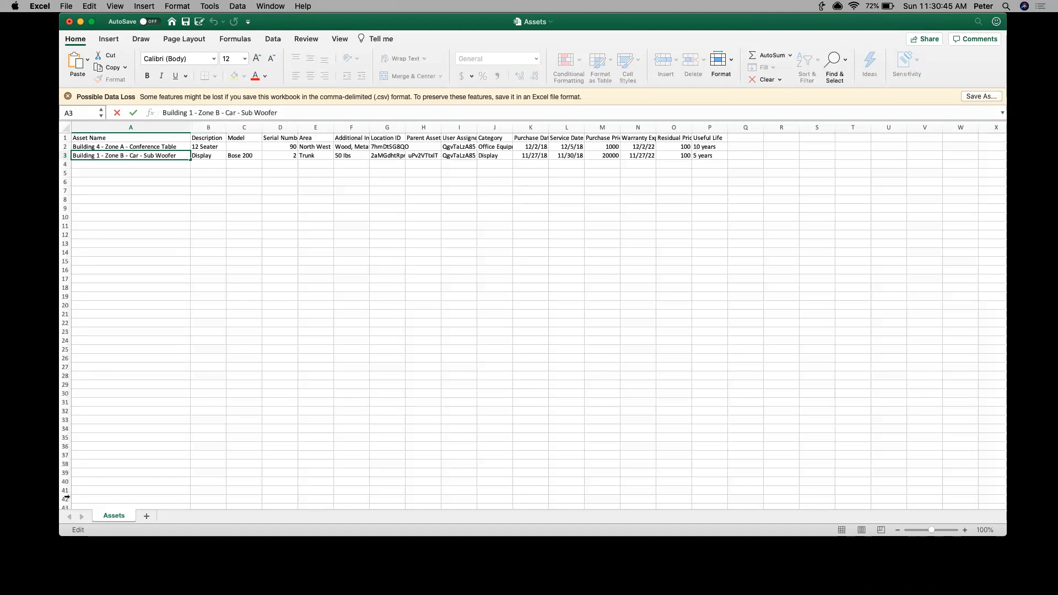
{"action": "left_click", "coordinate": [161, 172]}
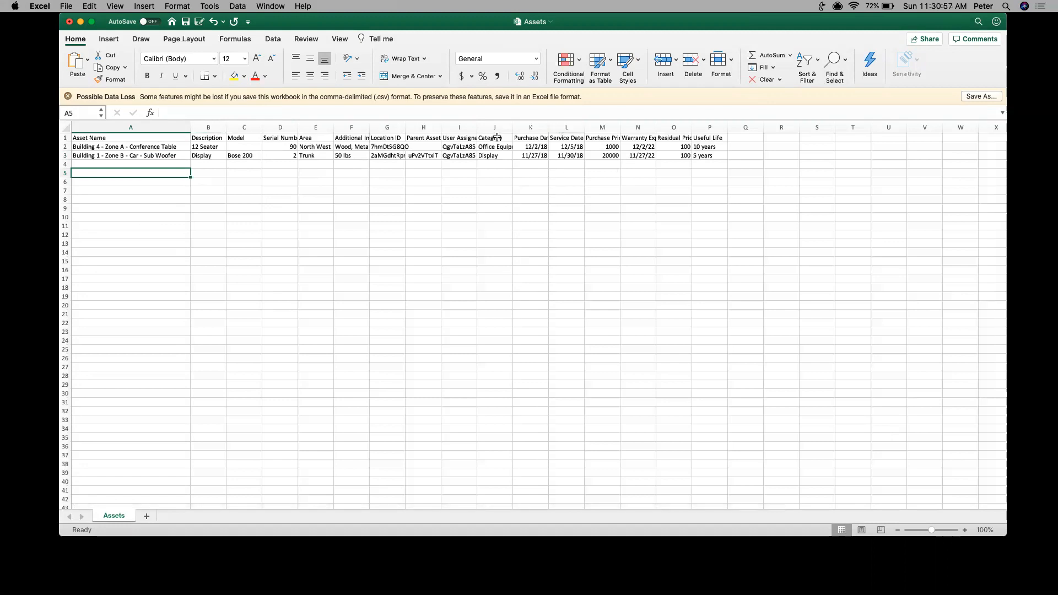
{"action": "left_click_drag", "start_coordinate": [531, 127], "coordinate": [702, 156]}
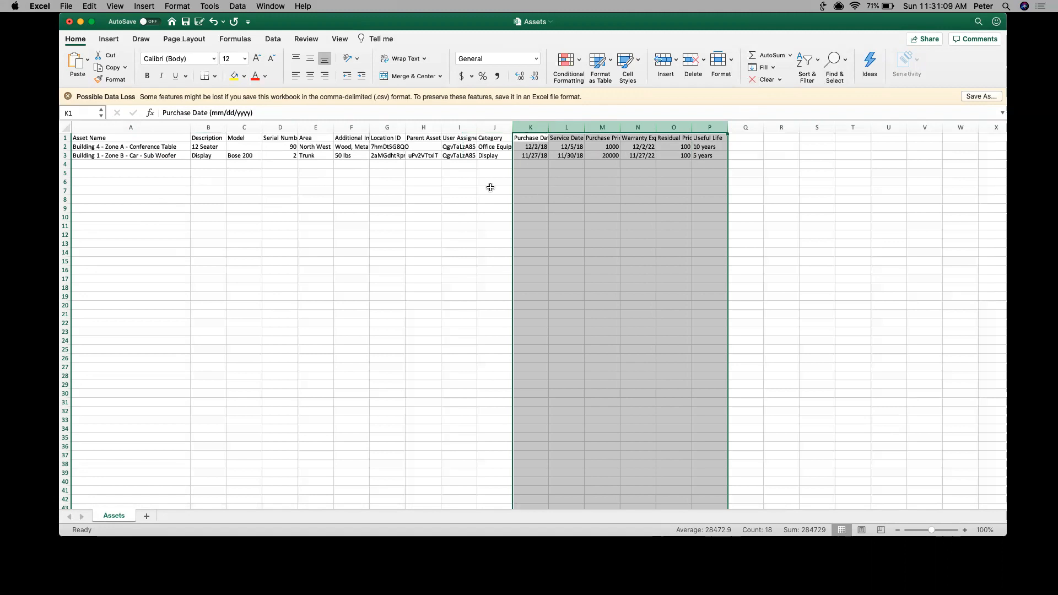
{"action": "left_click", "coordinate": [472, 201]}
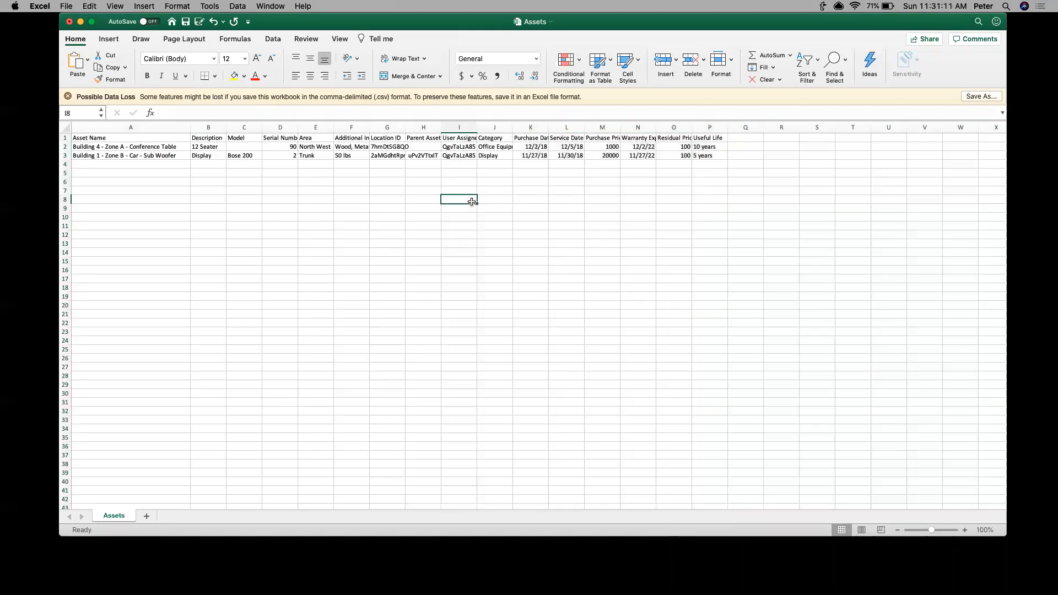
- Widen the Location ID and Parent Asset ID columns and check both IDs in the Sub Woofer row
{"action": "left_click_drag", "start_coordinate": [406, 127], "coordinate": [519, 124]}
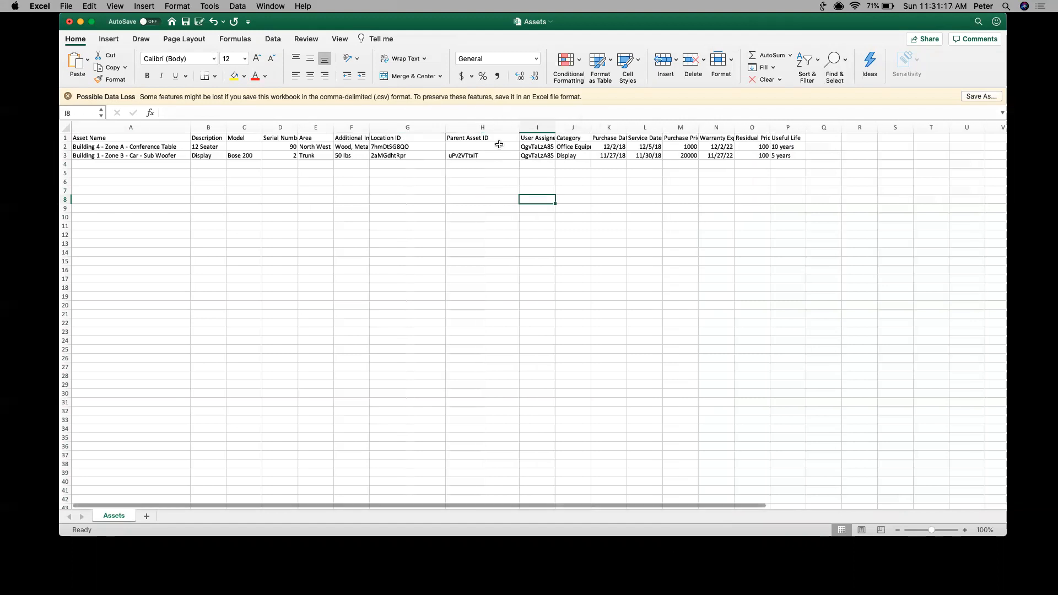
{"action": "left_click", "coordinate": [482, 157]}
{"action": "left_click", "coordinate": [400, 159]}
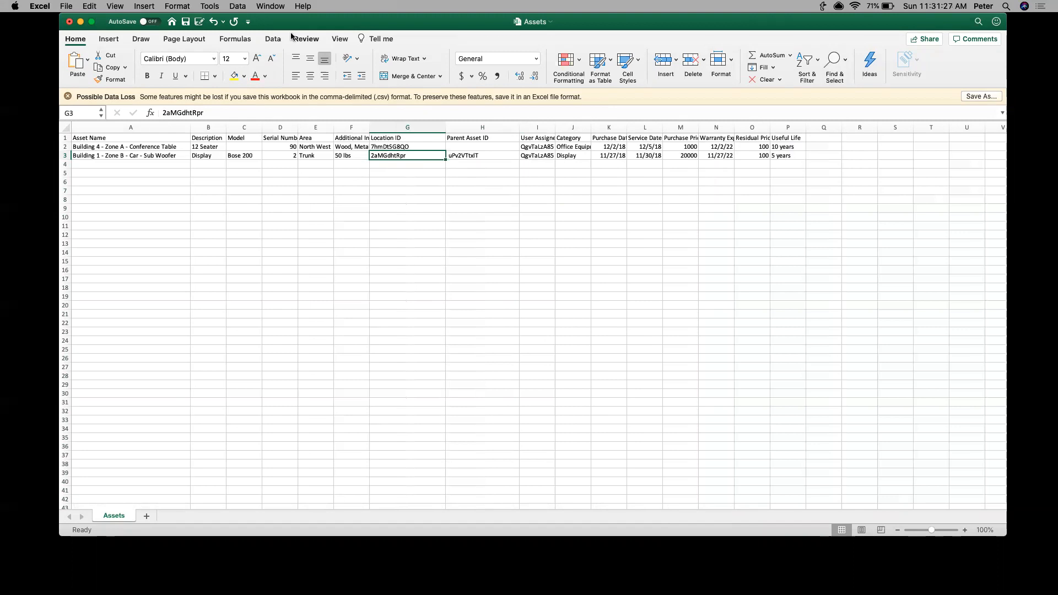
- Return to UpKeep and import Assets.csv from the Desktop
{"action": "key", "text": "ctrl+Up"}
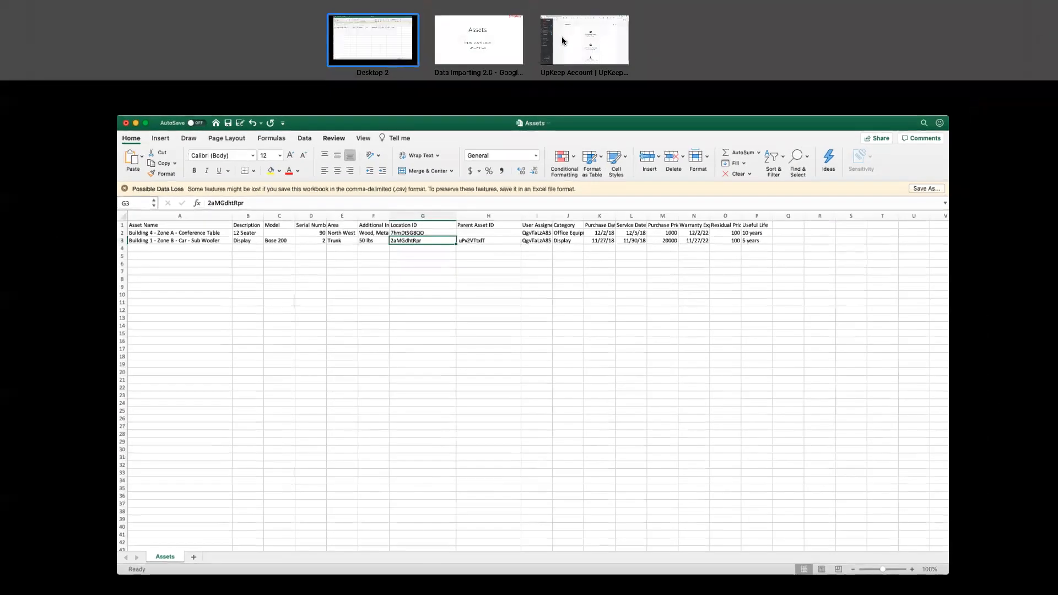
{"action": "left_click", "coordinate": [565, 41]}
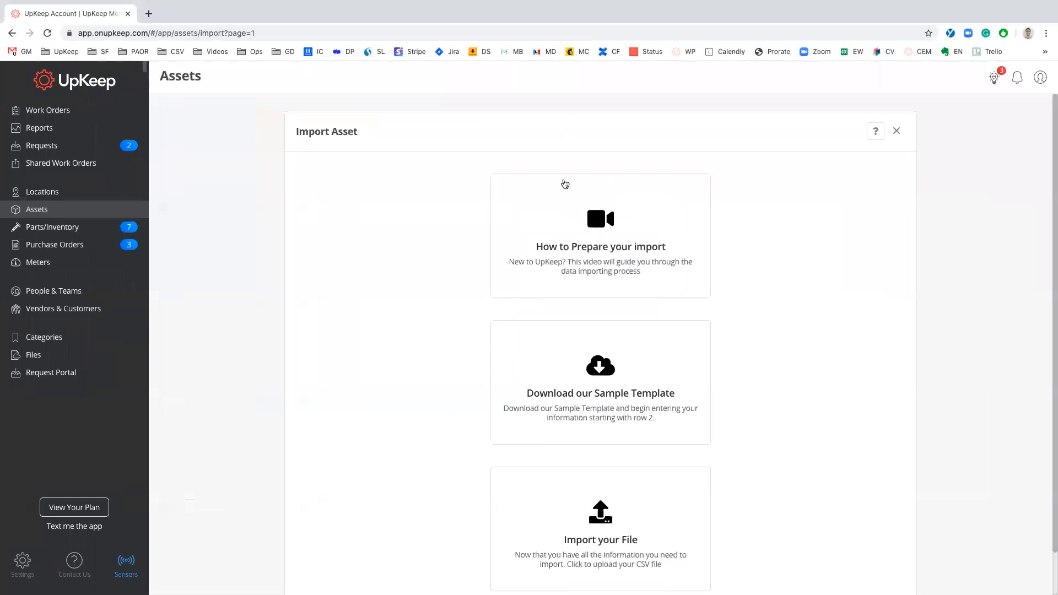
{"action": "scroll", "coordinate": [564, 314], "scroll_direction": "down", "scroll_amount": 2}
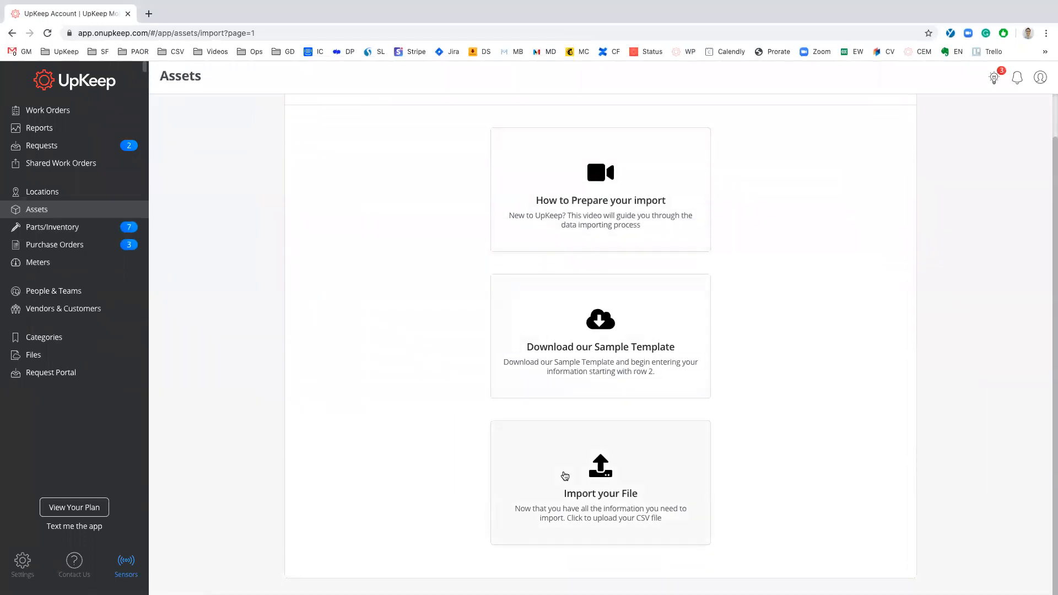
{"action": "left_click", "coordinate": [565, 476]}
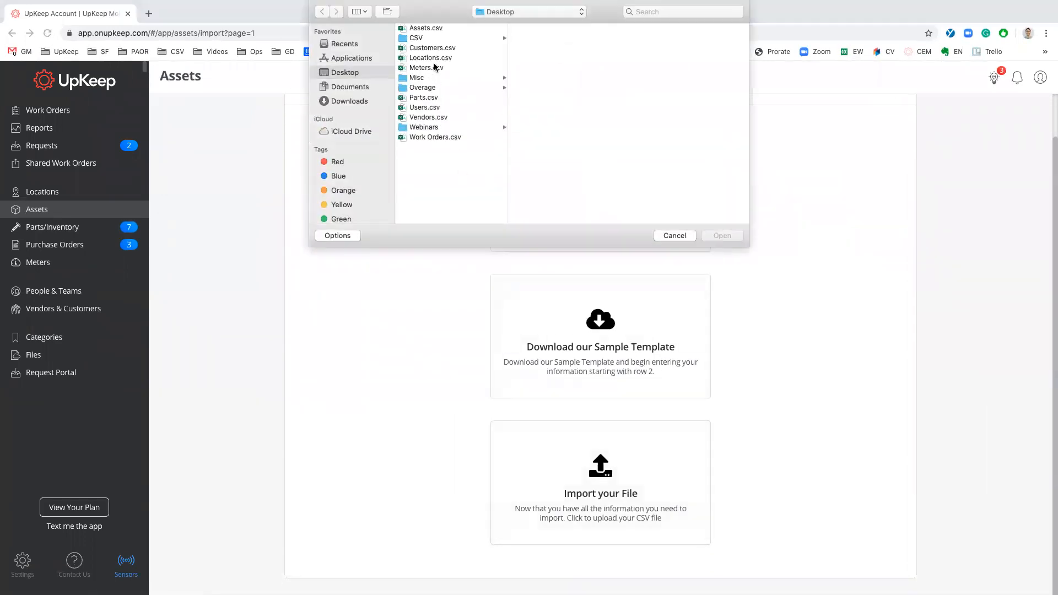
{"action": "left_click", "coordinate": [424, 28]}
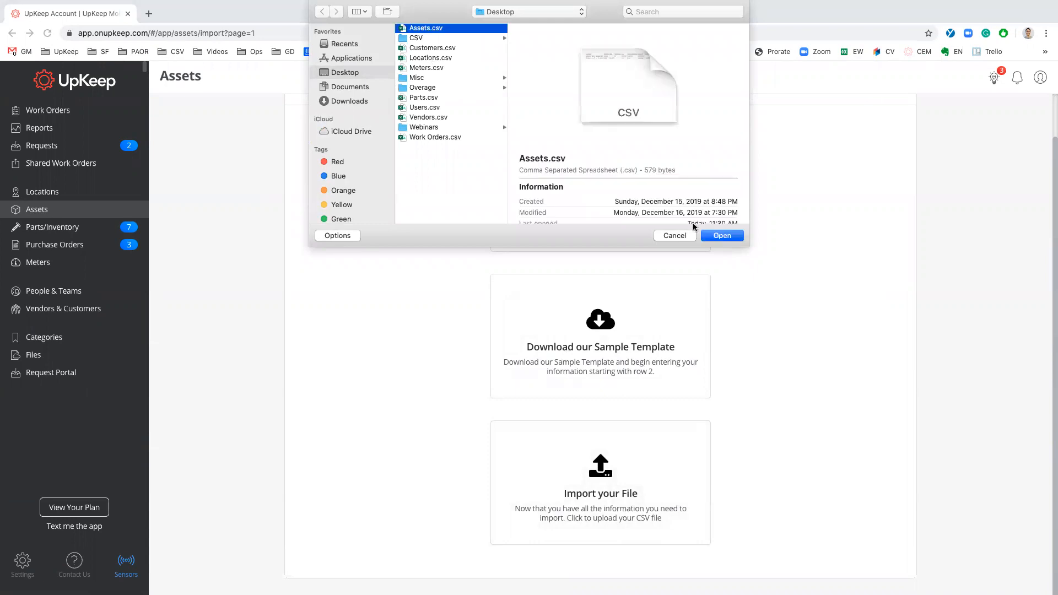
{"action": "left_click", "coordinate": [727, 235]}
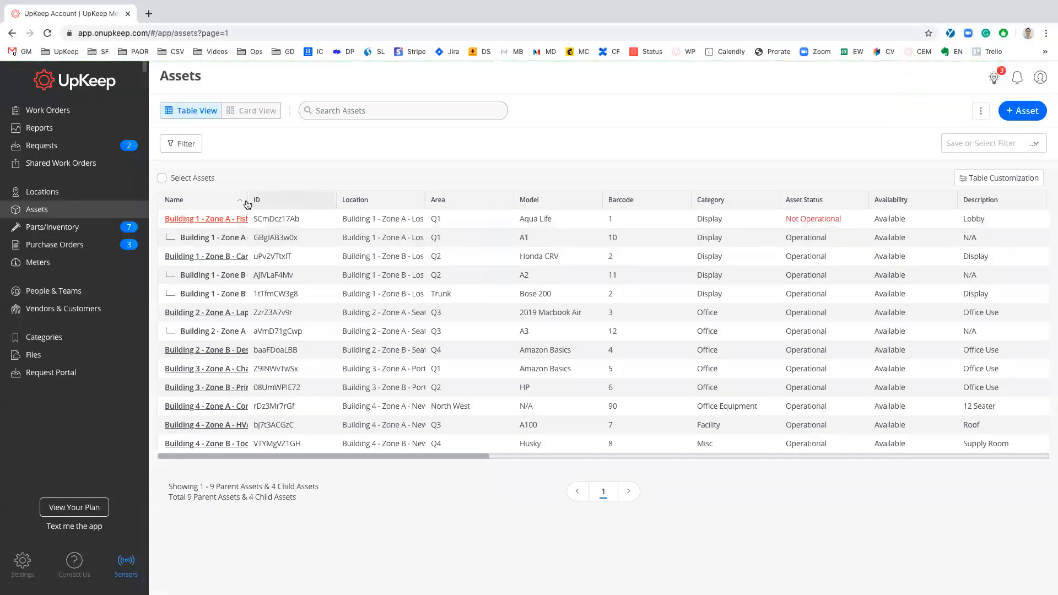
- Widen the assets list's Name column and check the details of Building 2 - Zone A - Laptop - Wireless Mouse
{"action": "left_click_drag", "start_coordinate": [246, 202], "coordinate": [378, 204]}
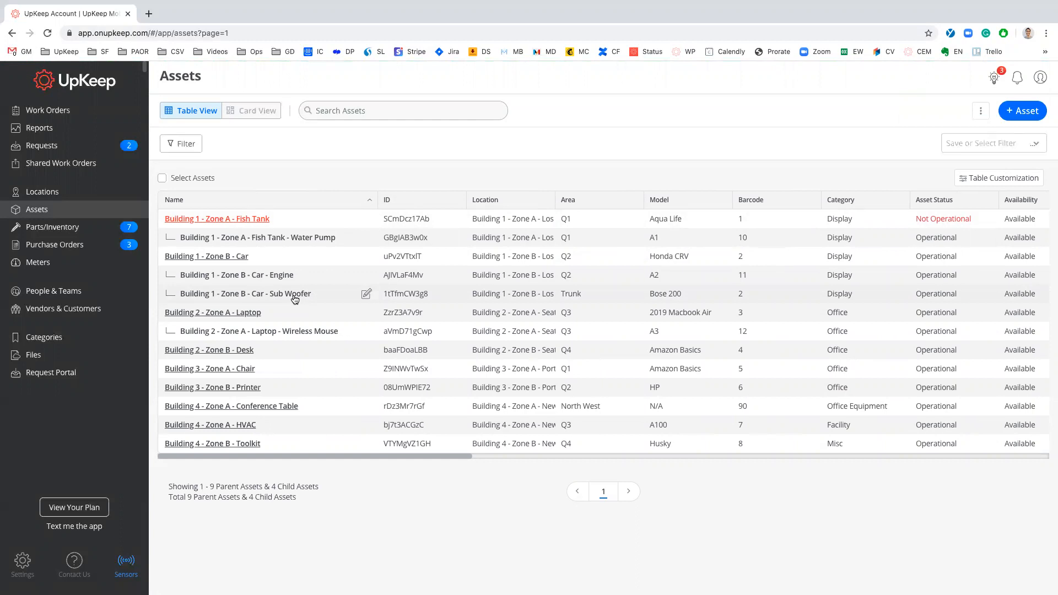
{"action": "key", "text": "ctrl+Up"}
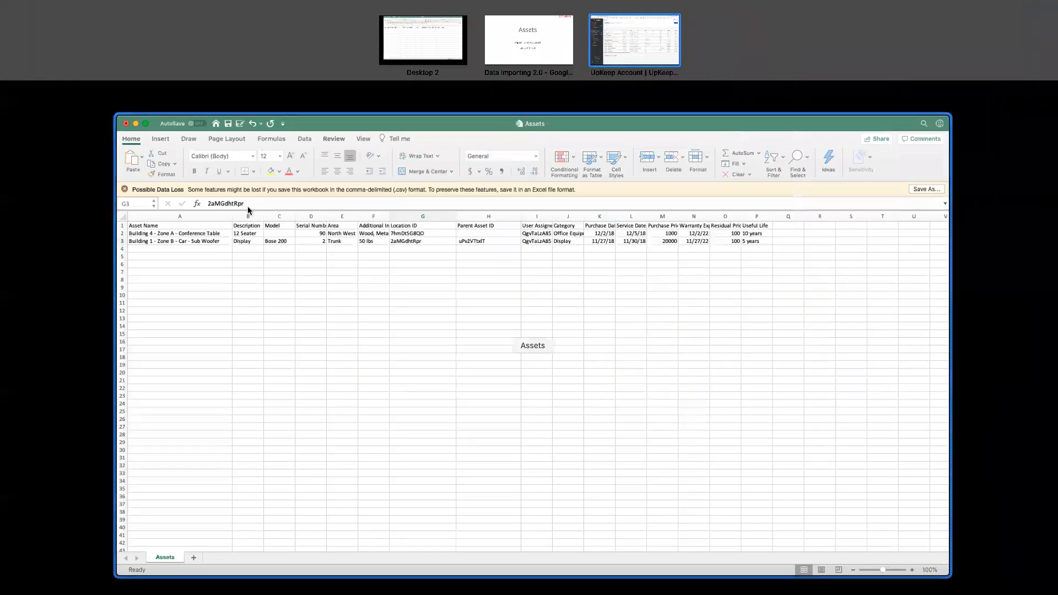
{"action": "left_click", "coordinate": [615, 55]}
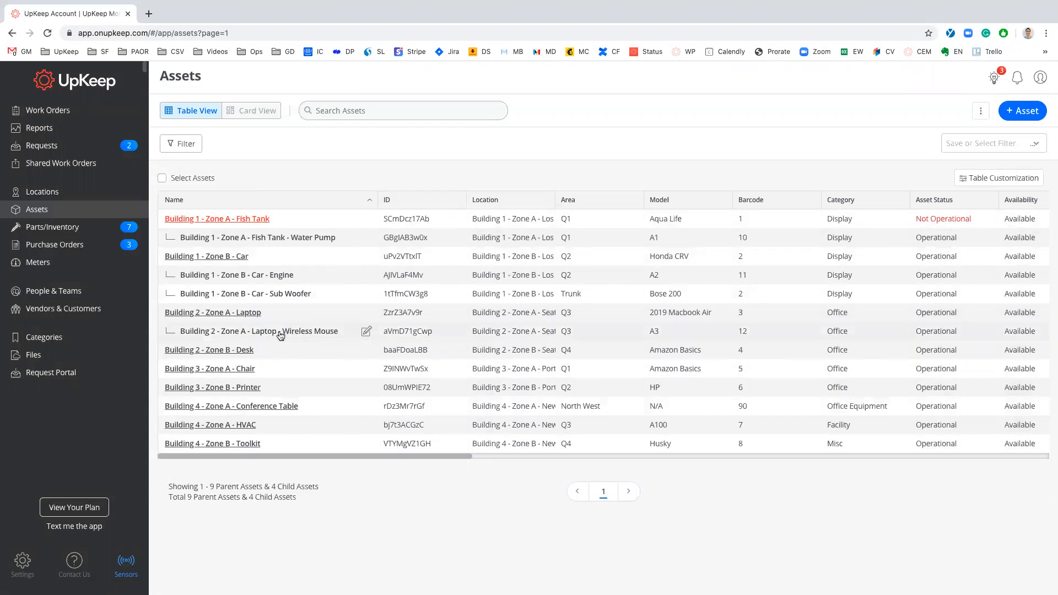
{"action": "left_click", "coordinate": [319, 335]}
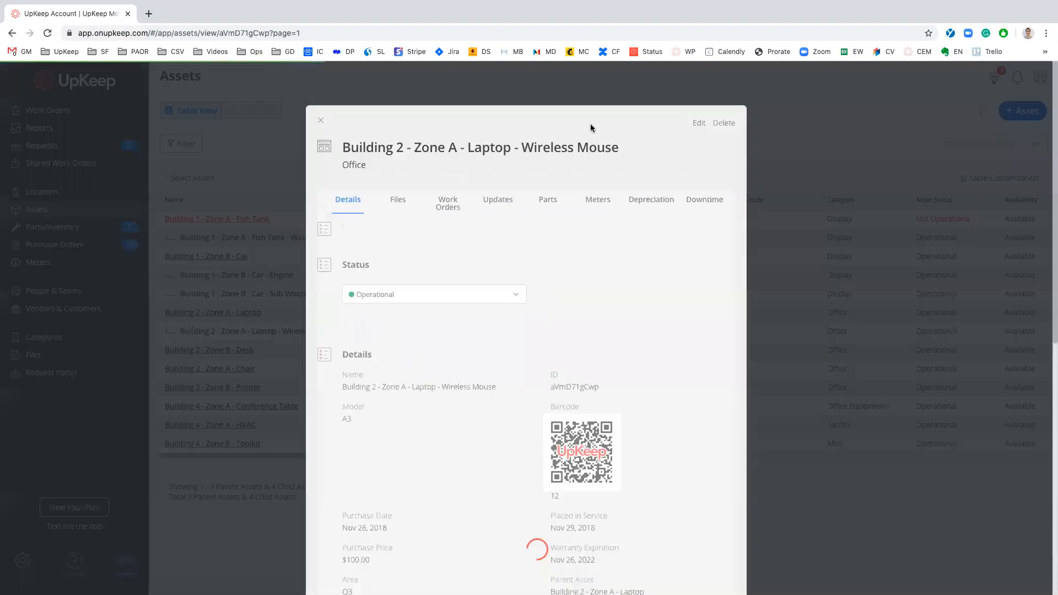
{"action": "left_click", "coordinate": [321, 121]}
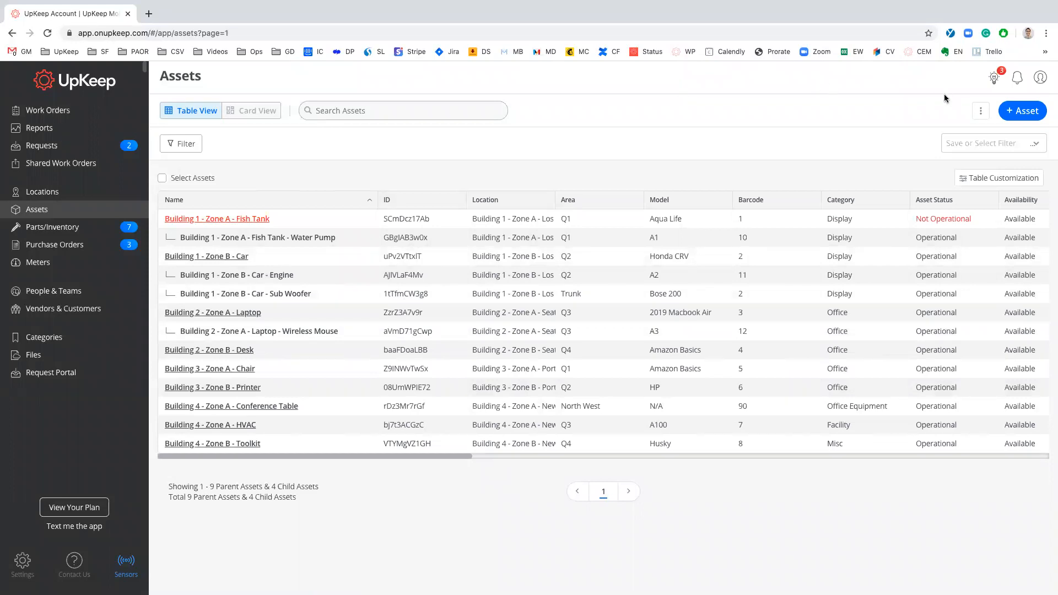
- Open UpKeep's bulk asset update page and download the current assets as a CSV file
{"action": "left_click", "coordinate": [981, 111]}
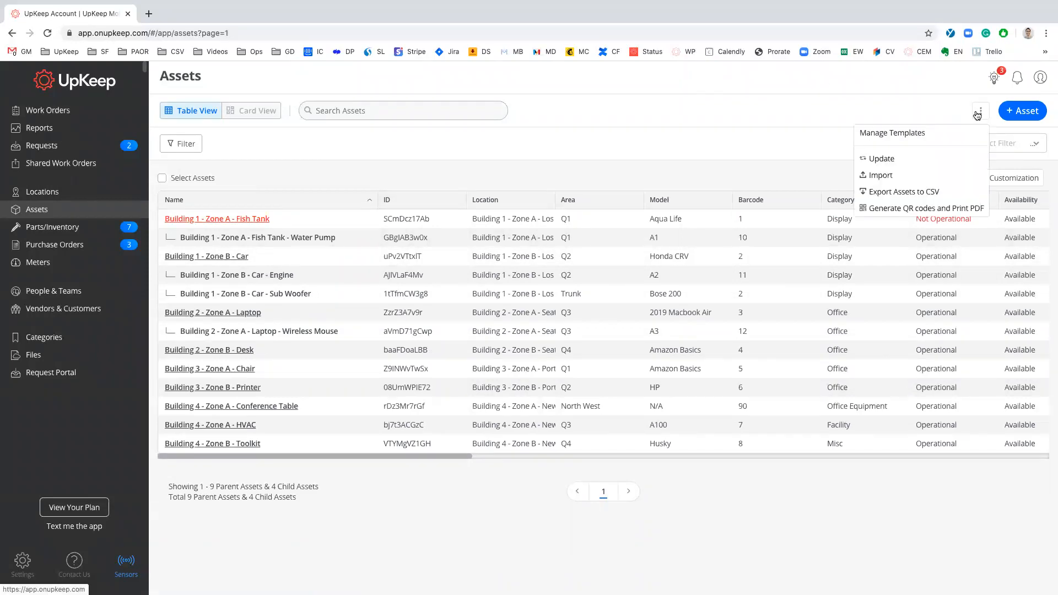
{"action": "left_click", "coordinate": [916, 161]}
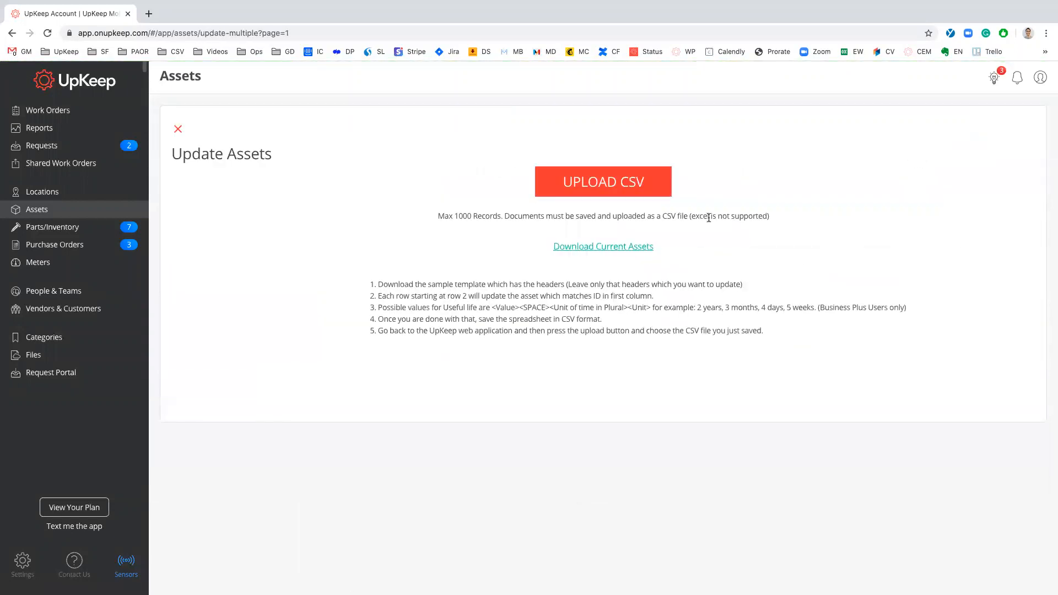
{"action": "left_click", "coordinate": [574, 247]}
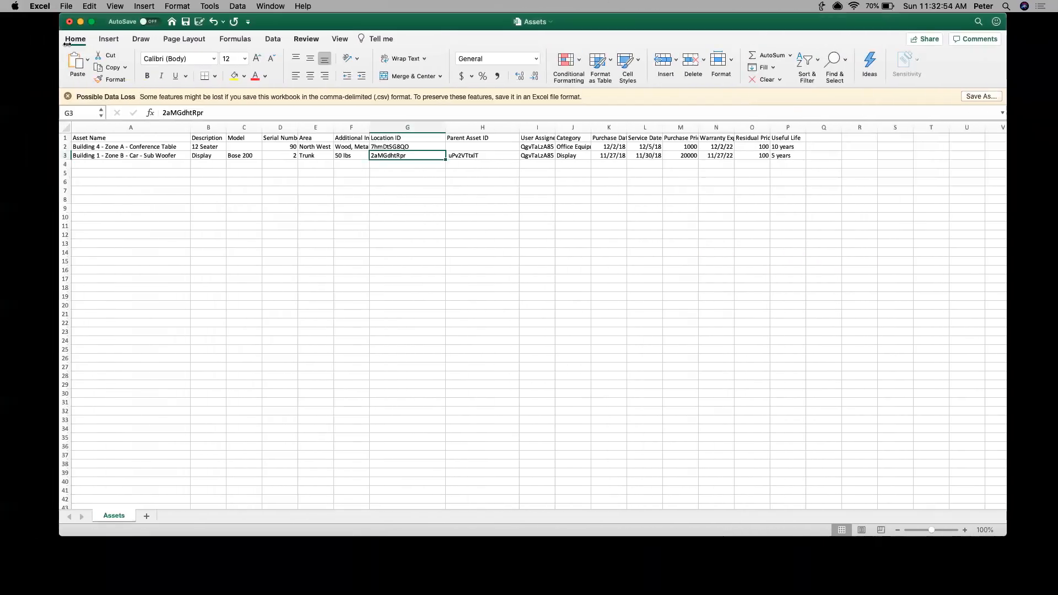
- Switch to Excel and close the Assets workbook, saving its changes
{"action": "left_click", "coordinate": [69, 21]}
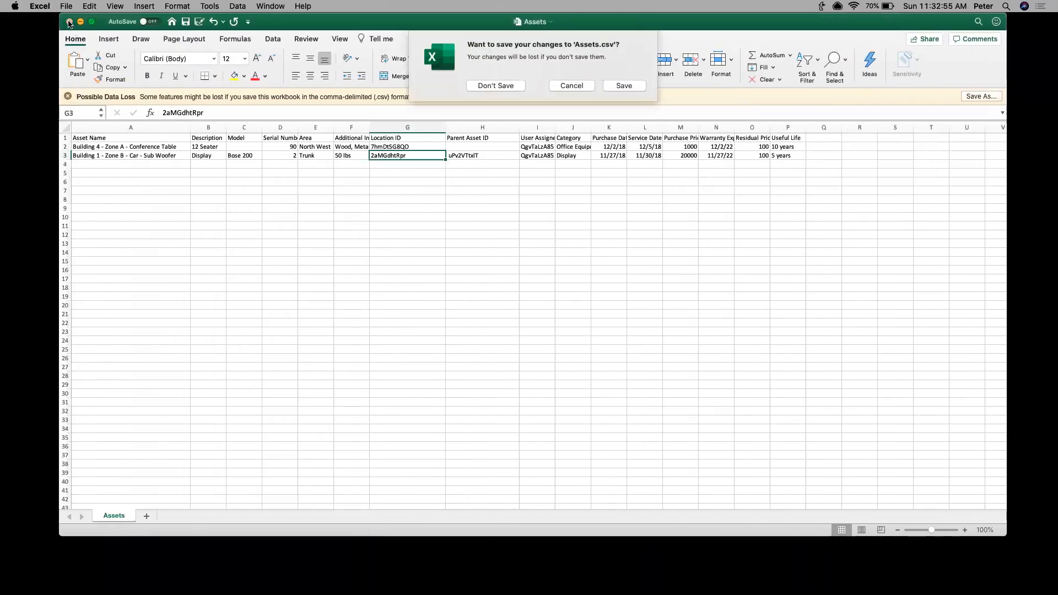
{"action": "left_click", "coordinate": [608, 89]}
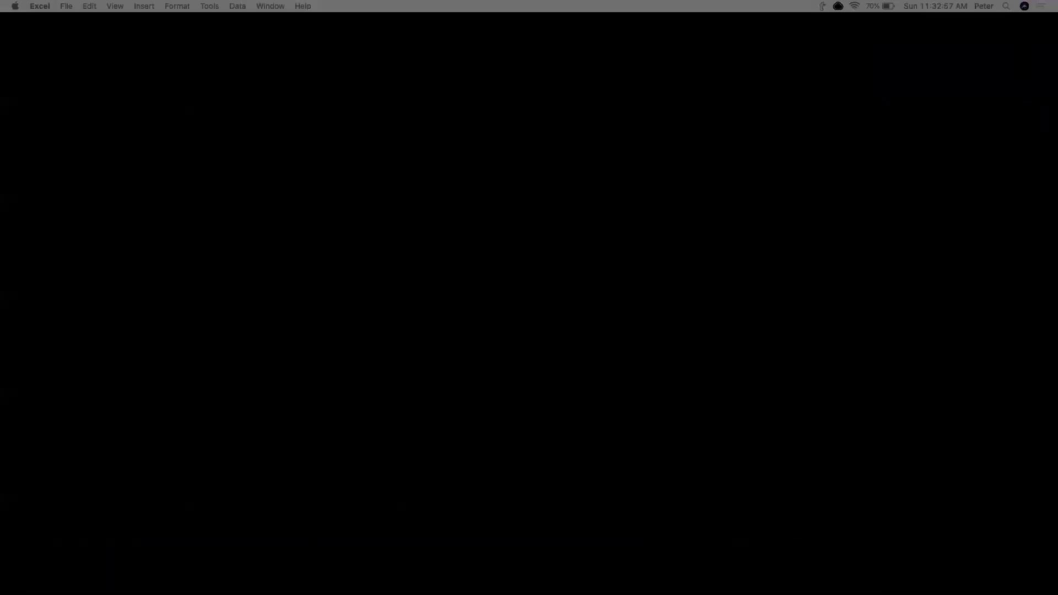
- Open the downloaded assets export in Excel, enlarge its window and widen the Id and Asset Name columns to fit their contents
{"action": "left_click_drag", "start_coordinate": [1057, 124], "coordinate": [821, 36]}
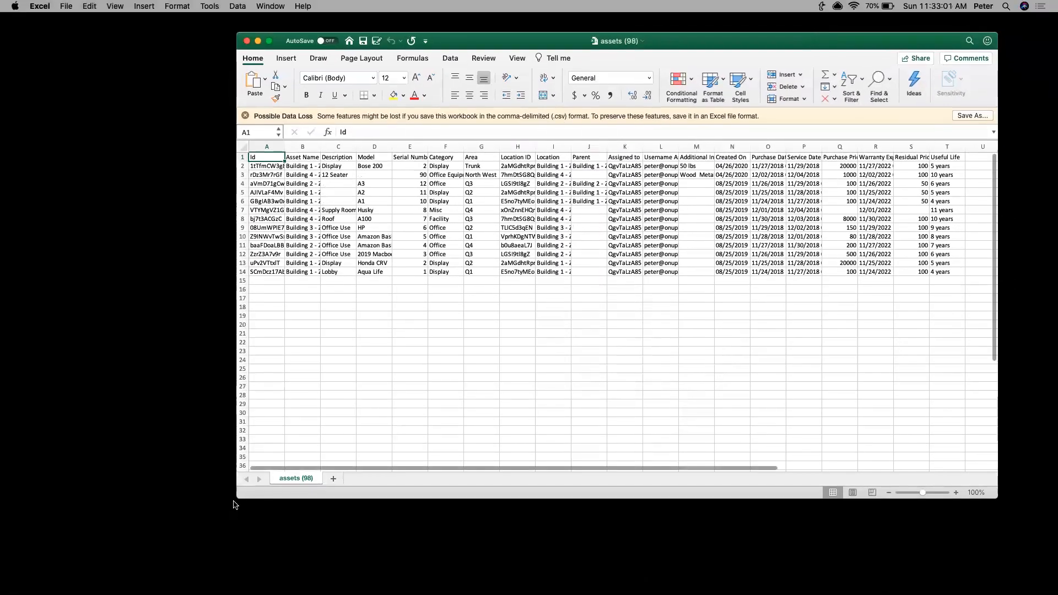
{"action": "left_click_drag", "start_coordinate": [236, 500], "coordinate": [149, 538]}
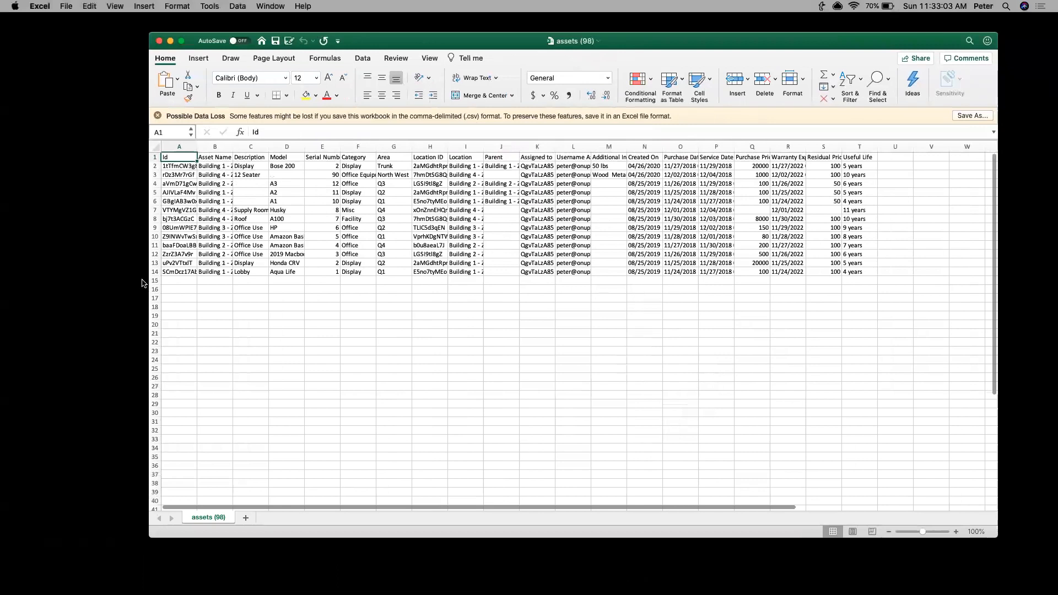
{"action": "left_click_drag", "start_coordinate": [197, 147], "coordinate": [224, 147]}
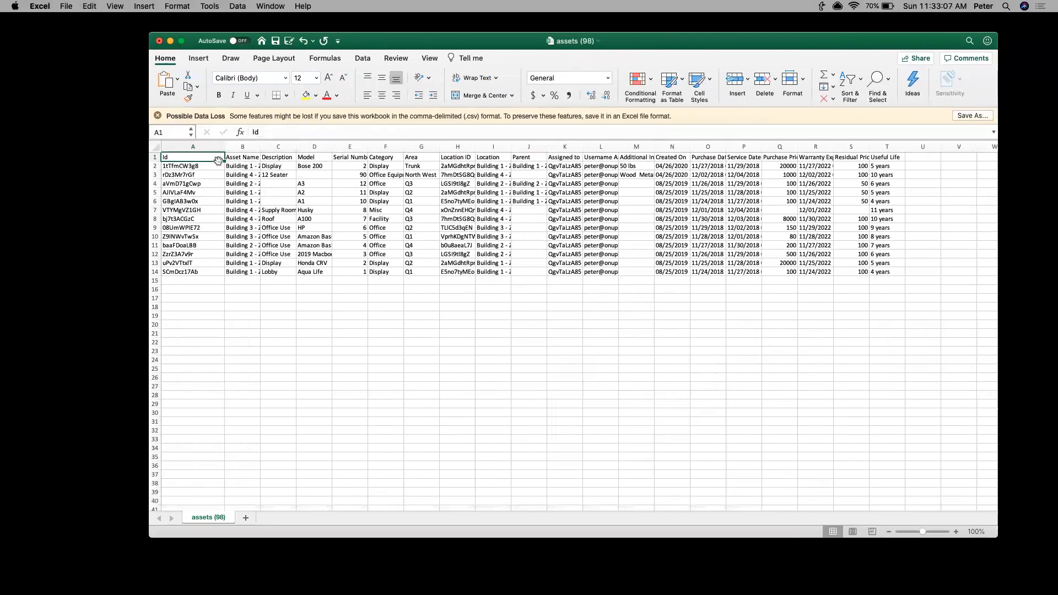
{"action": "left_click", "coordinate": [192, 147]}
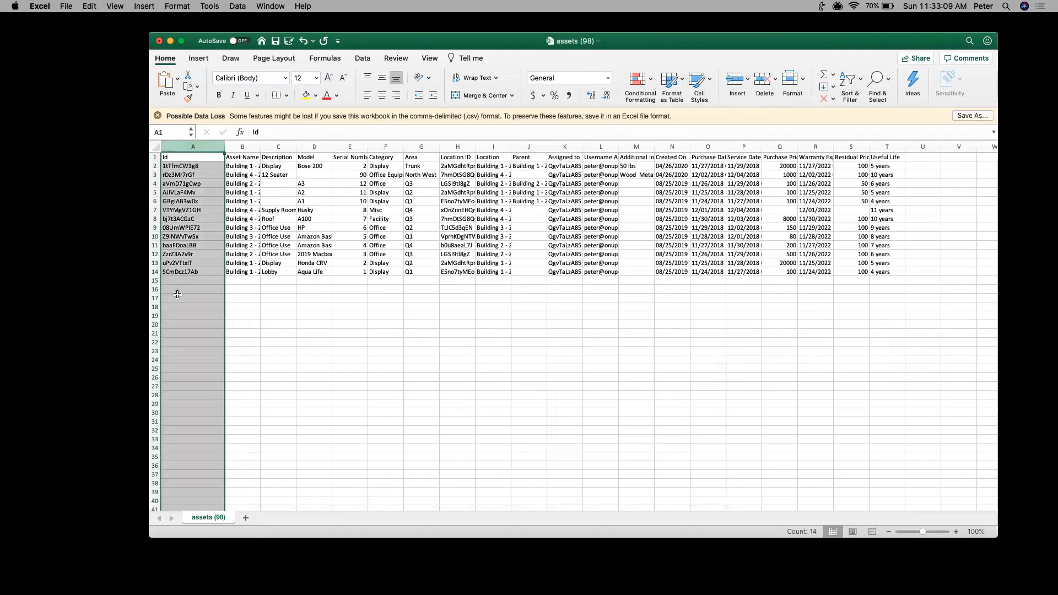
{"action": "left_click_drag", "start_coordinate": [261, 147], "coordinate": [354, 151]}
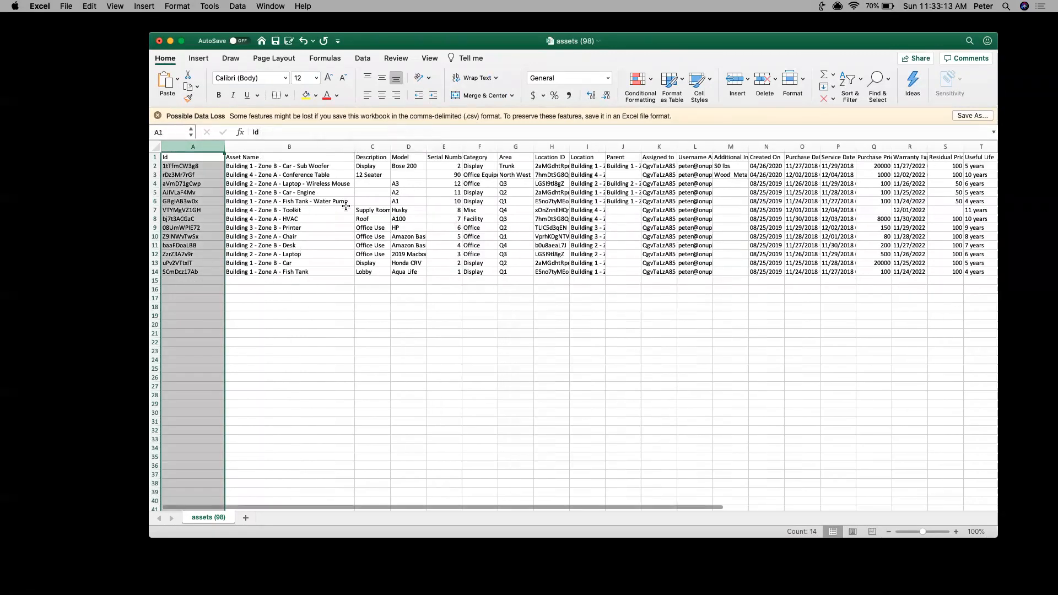
- Rename the Building 2 - Zone A - Laptop - Wireless Mouse asset in the export to Building 2 - Zone A - Laptop - Charger
{"action": "left_click", "coordinate": [336, 254]}
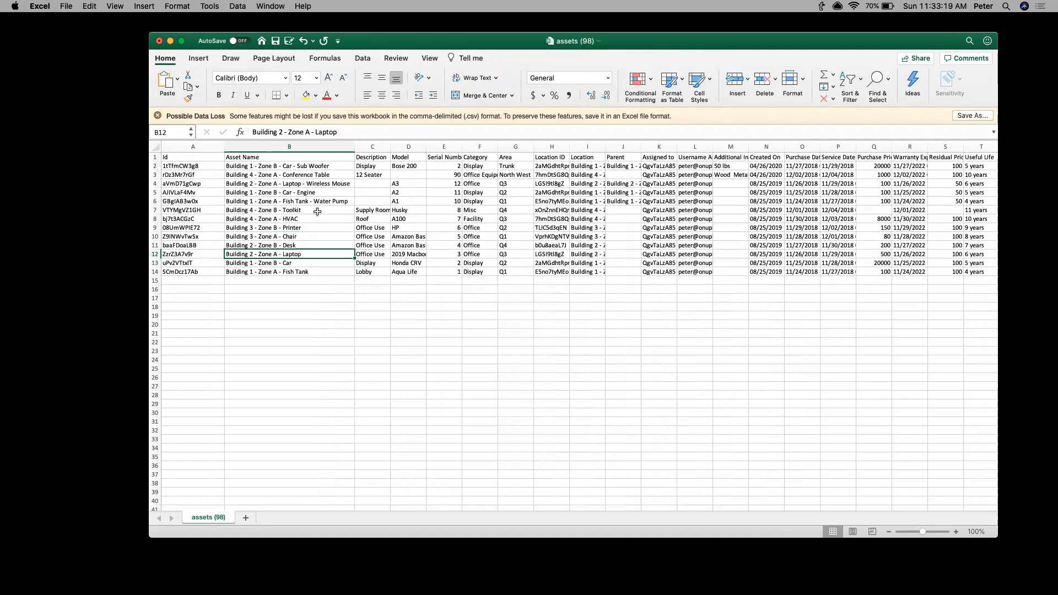
{"action": "double_click", "coordinate": [331, 184]}
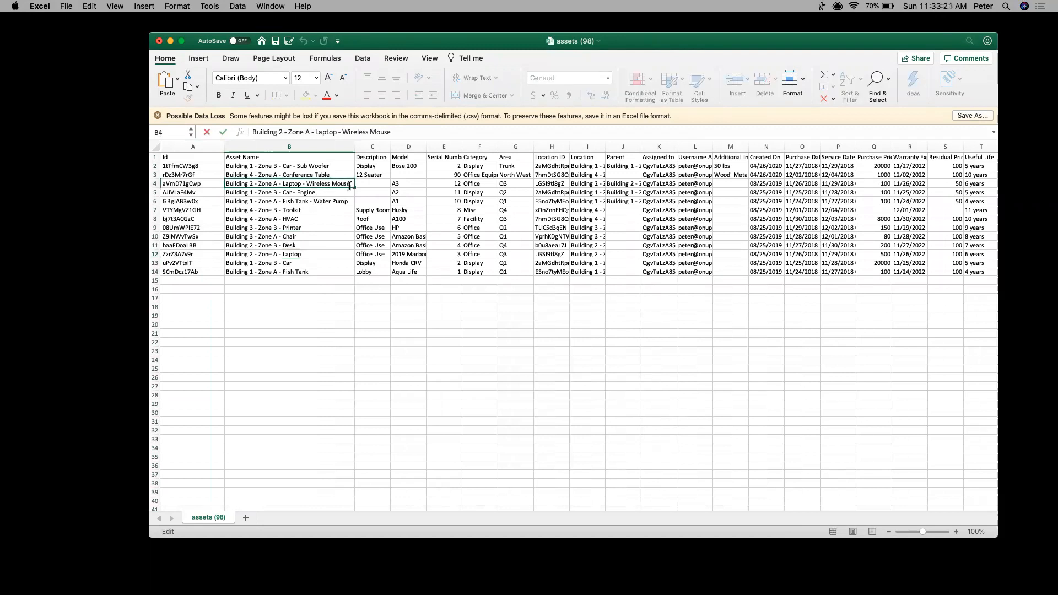
{"action": "key", "text": "BackSpace"}
{"action": "key", "text": "BackSpace"}
{"action": "key", "text": "BackSpace"}
{"action": "key", "text": "BackSpace"}
{"action": "key", "text": "BackSpace"}
{"action": "key", "text": "BackSpace"}
{"action": "key", "text": "BackSpace"}
{"action": "type", "text": "Charger"}
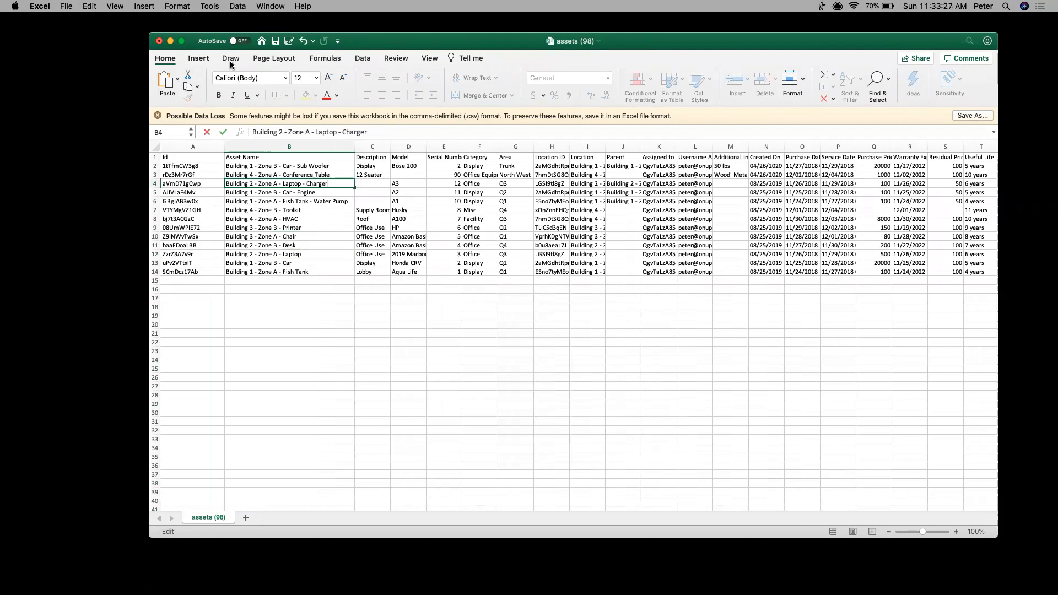
- Save the edited assets export to the Desktop as a CSV file named updates test
{"action": "left_click", "coordinate": [67, 7]}
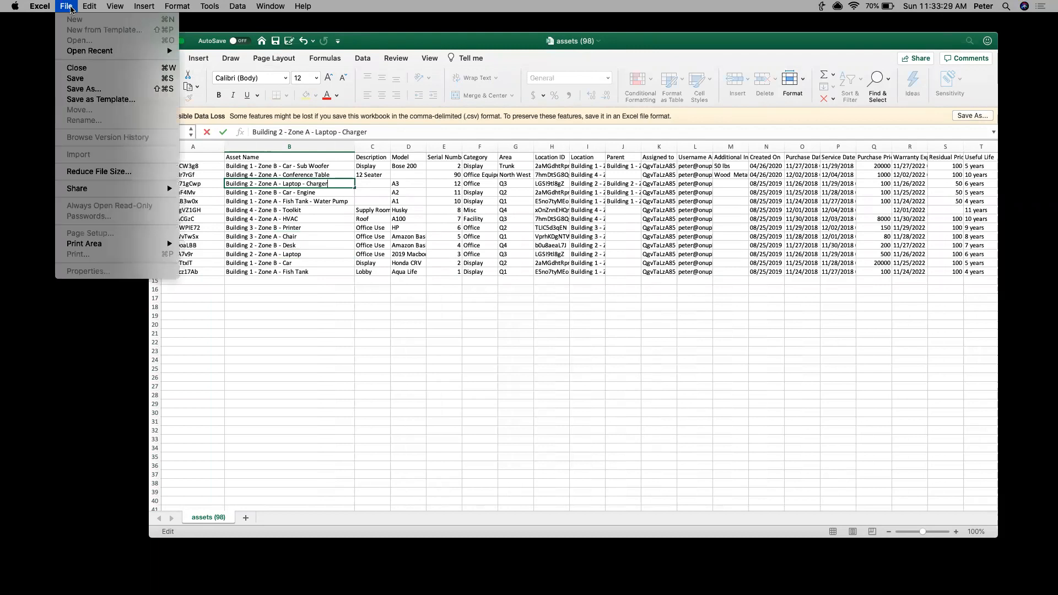
{"action": "left_click", "coordinate": [86, 91]}
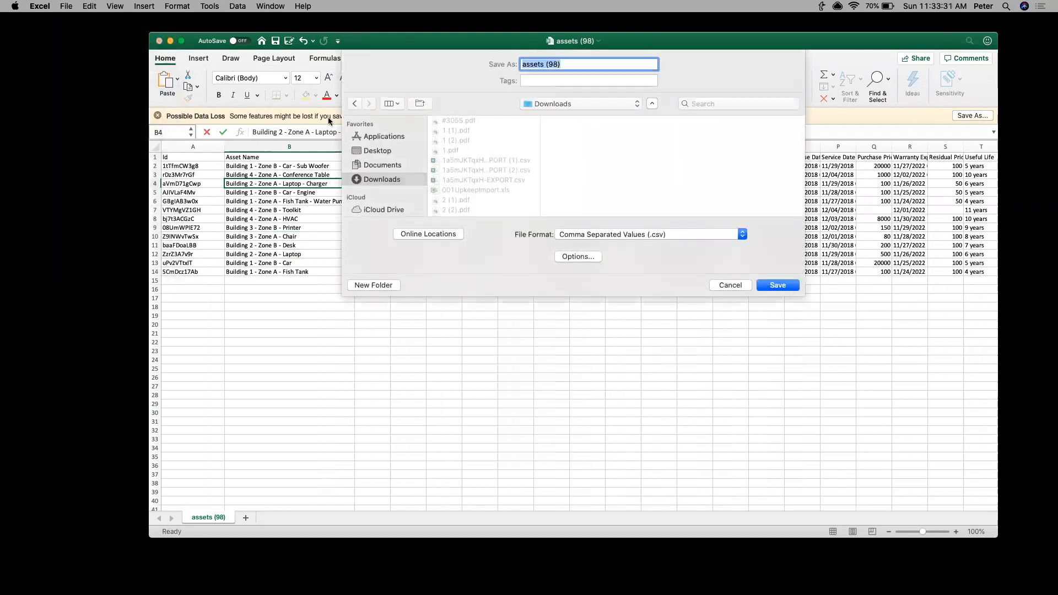
{"action": "type", "text": "updates test"}
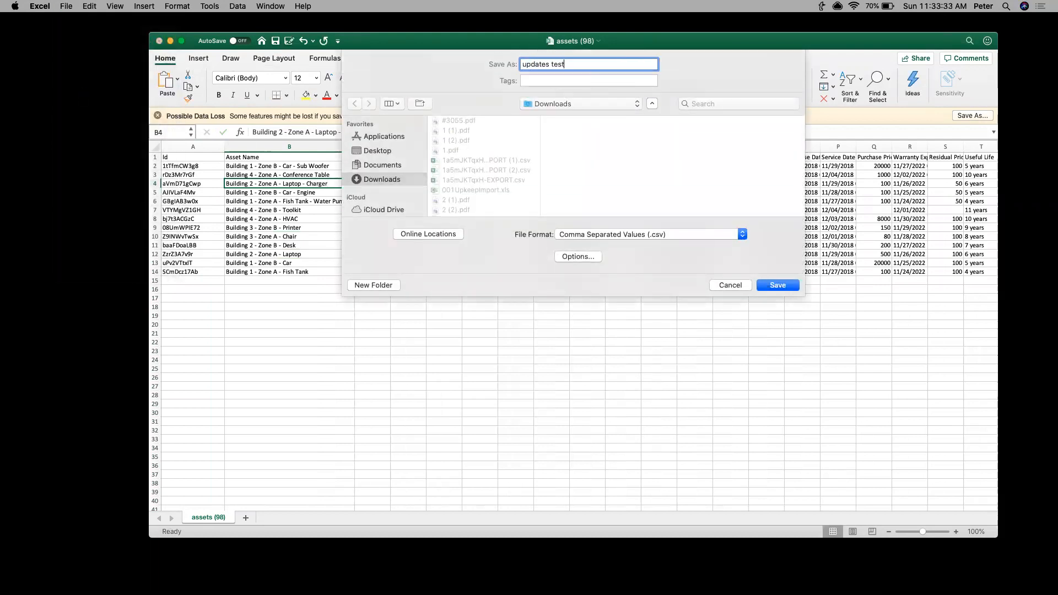
{"action": "left_click", "coordinate": [378, 151]}
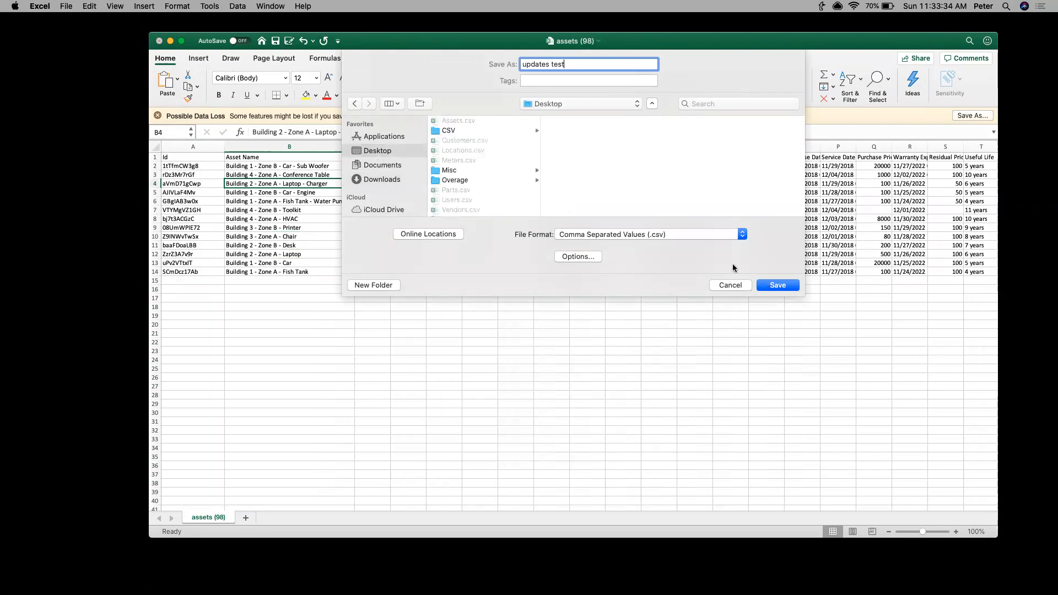
{"action": "left_click", "coordinate": [779, 286]}
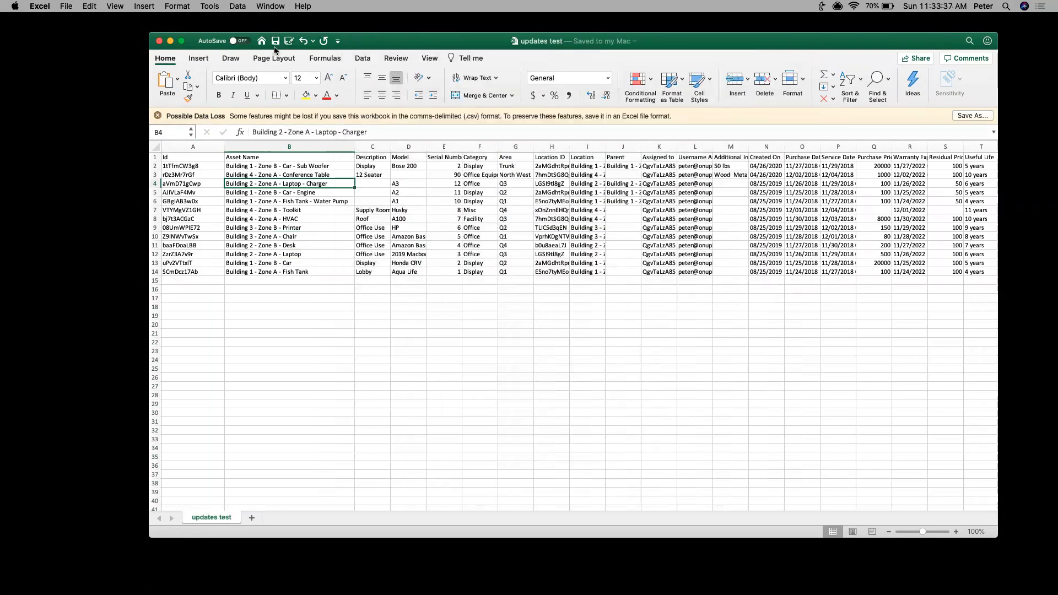
- Switch to UpKeep, upload updates test.csv as the bulk asset update and widen the assets list's Name column
{"action": "key", "text": "ctrl+Up"}
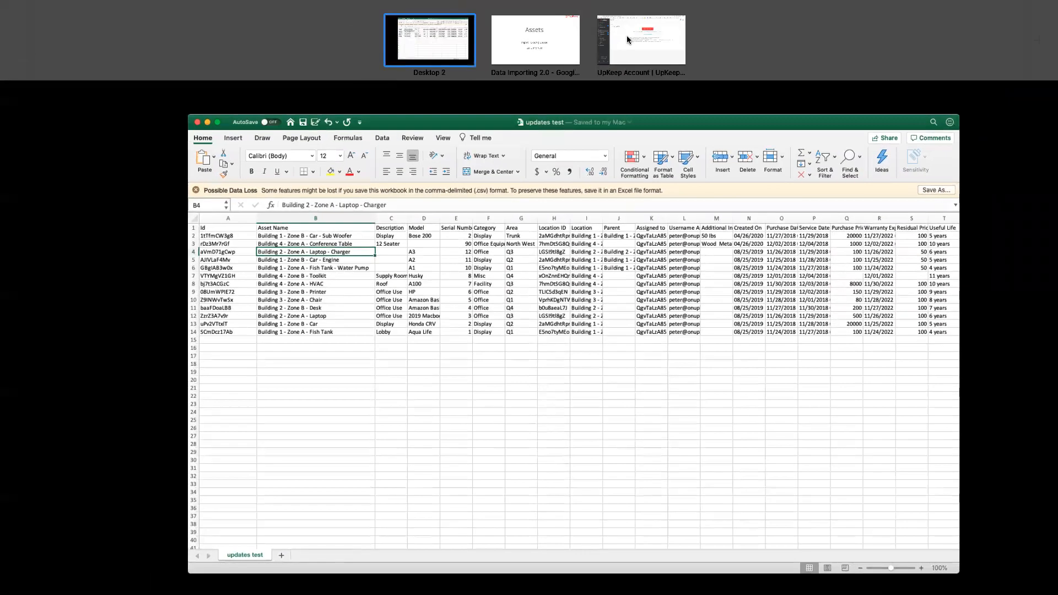
{"action": "left_click", "coordinate": [633, 39]}
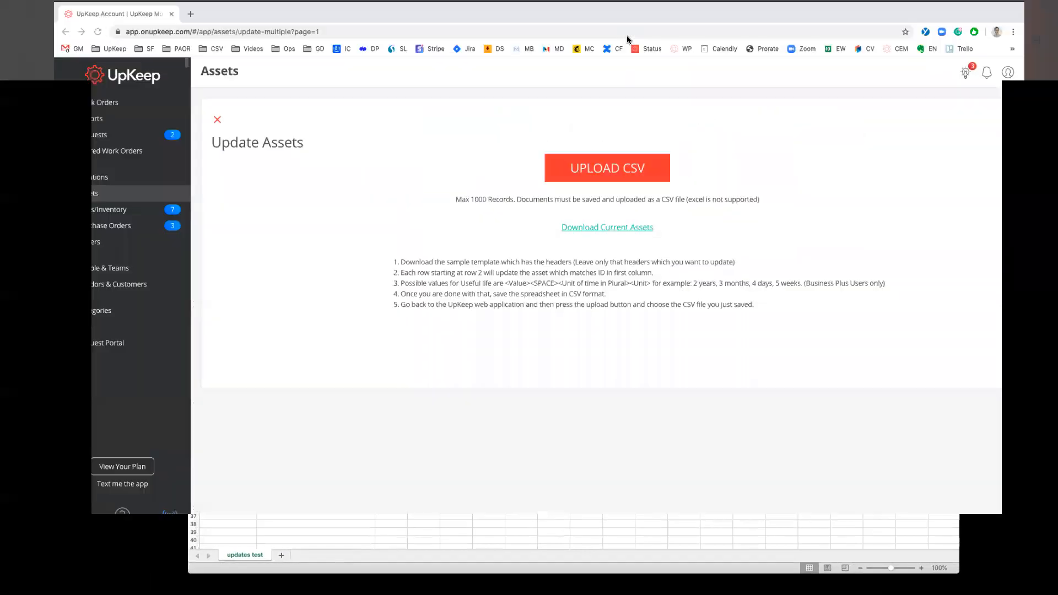
{"action": "left_click", "coordinate": [591, 179]}
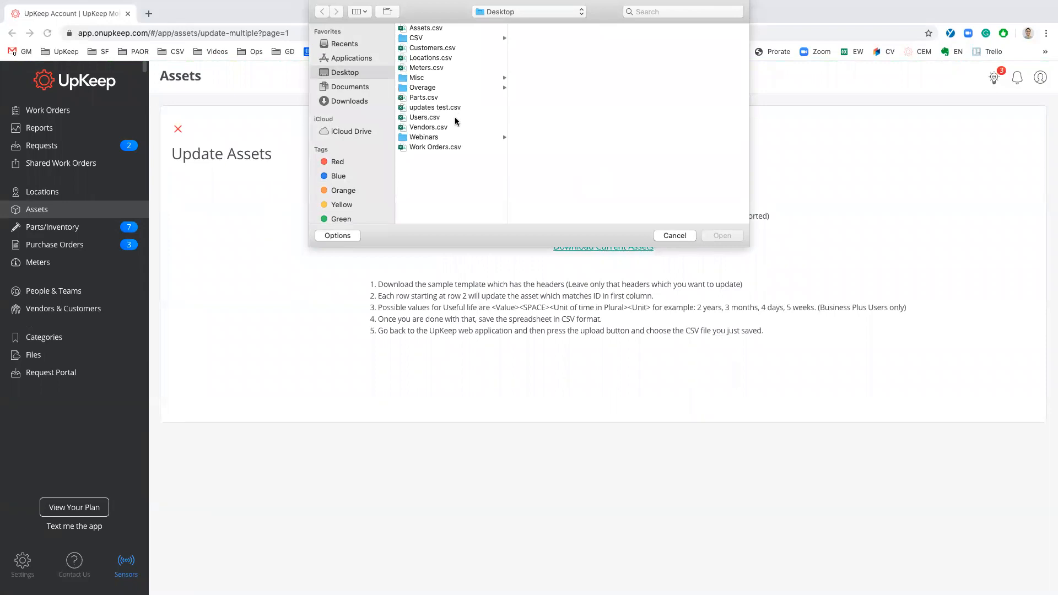
{"action": "left_click", "coordinate": [448, 106]}
{"action": "left_click", "coordinate": [722, 236]}
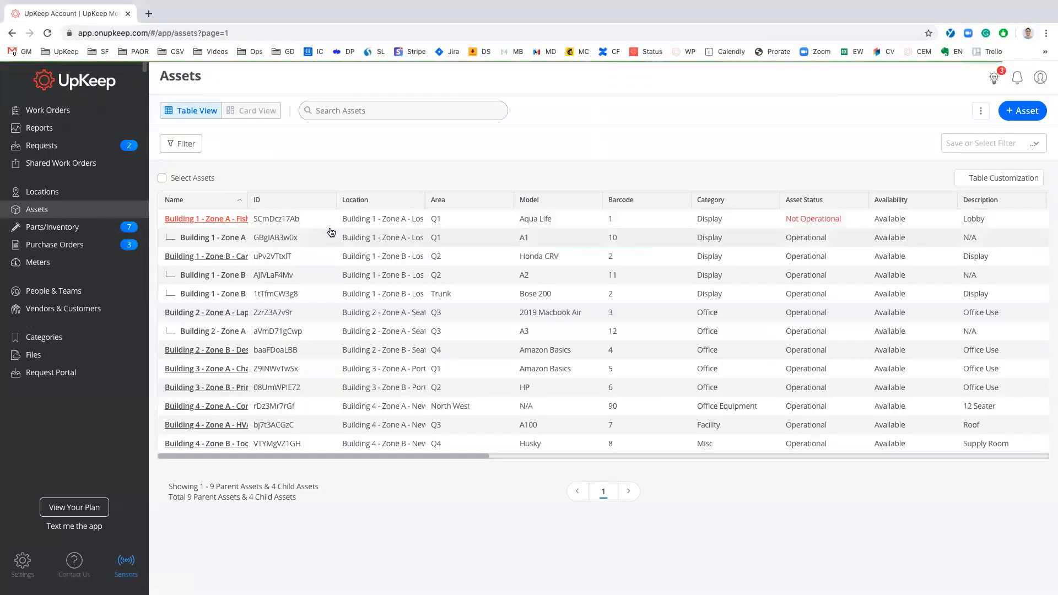
{"action": "left_click_drag", "start_coordinate": [246, 195], "coordinate": [351, 226]}
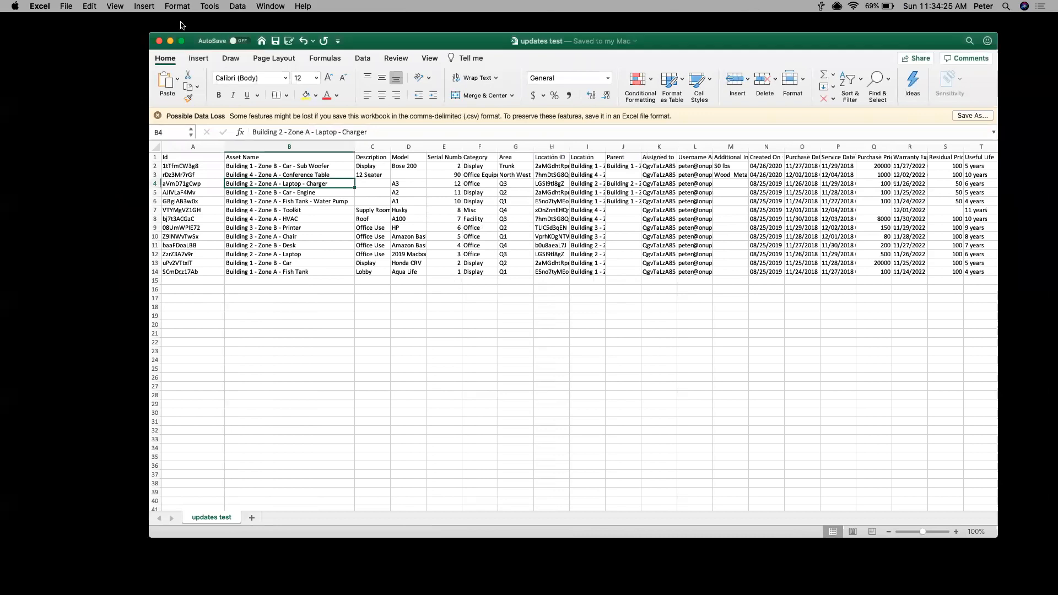
- Close the updates test workbook in Excel and return to UpKeep's assets list
{"action": "left_click", "coordinate": [159, 41]}
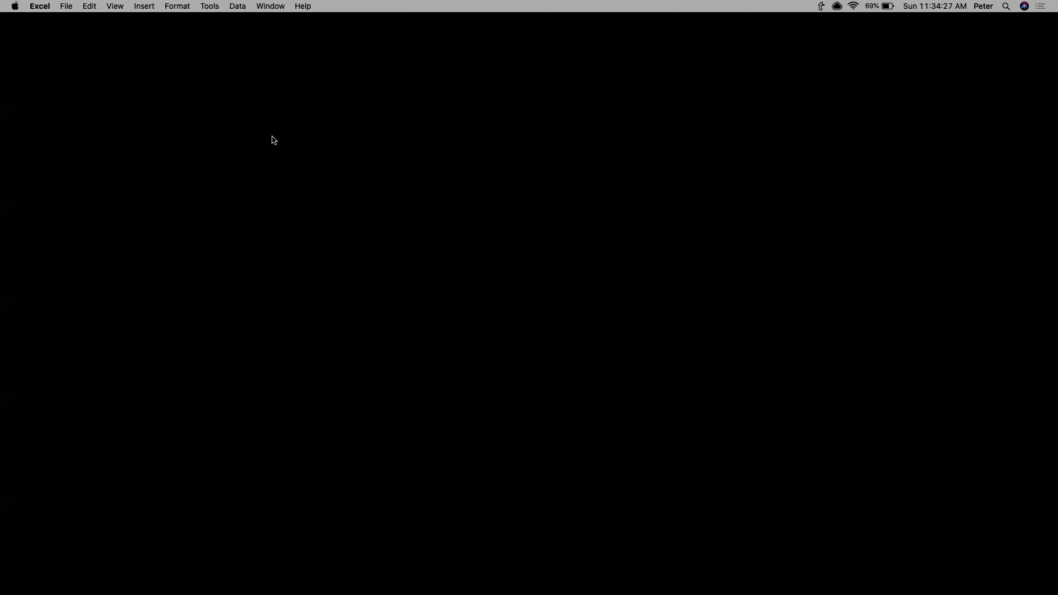
{"action": "key", "text": "ctrl+Up"}
{"action": "left_click", "coordinate": [626, 17]}
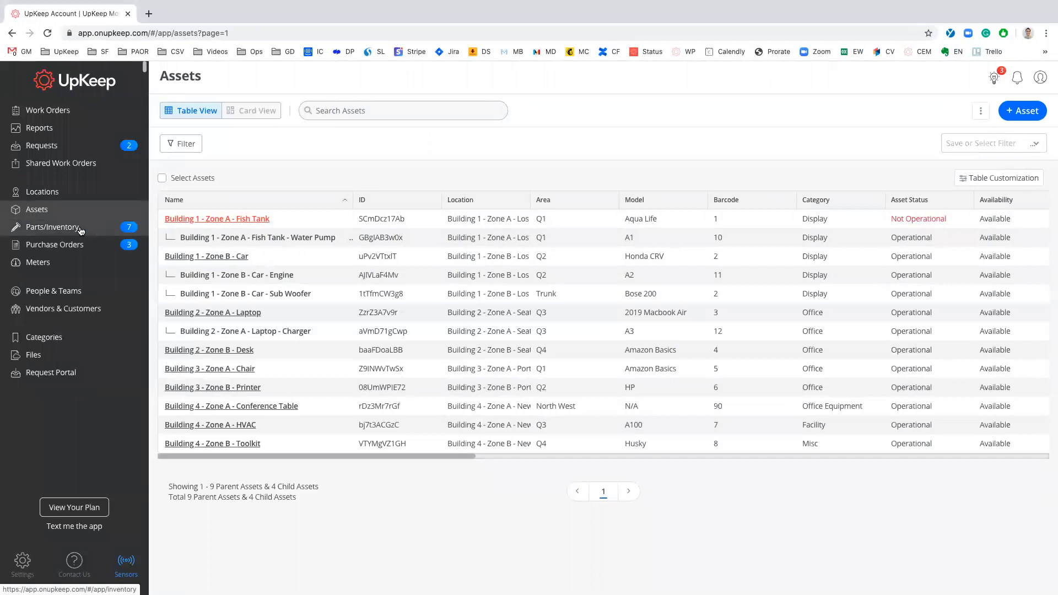
- Open the import page for Parts/Inventory
{"action": "left_click", "coordinate": [80, 231]}
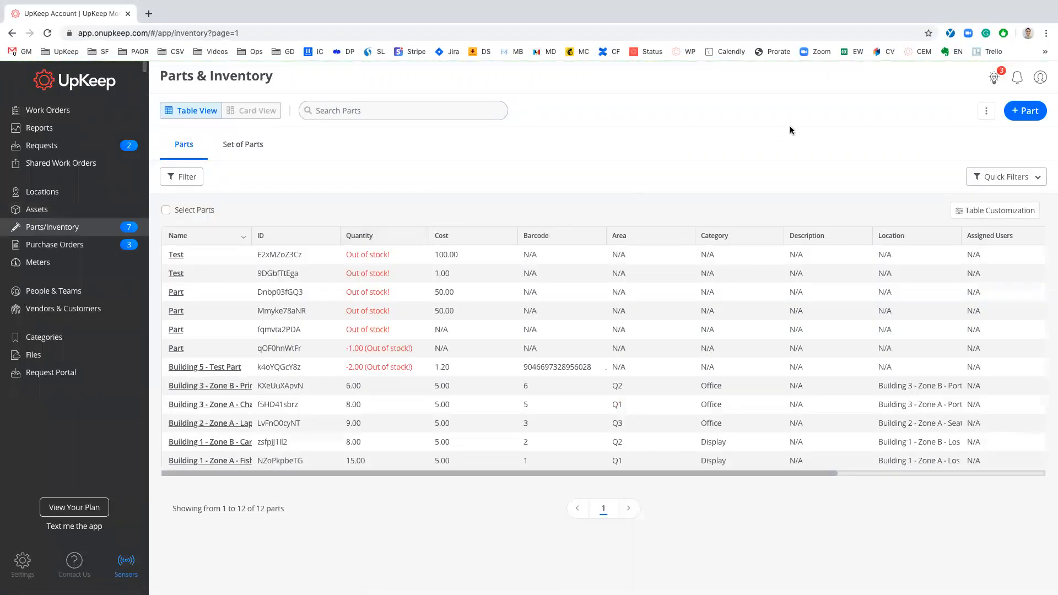
{"action": "left_click", "coordinate": [987, 111]}
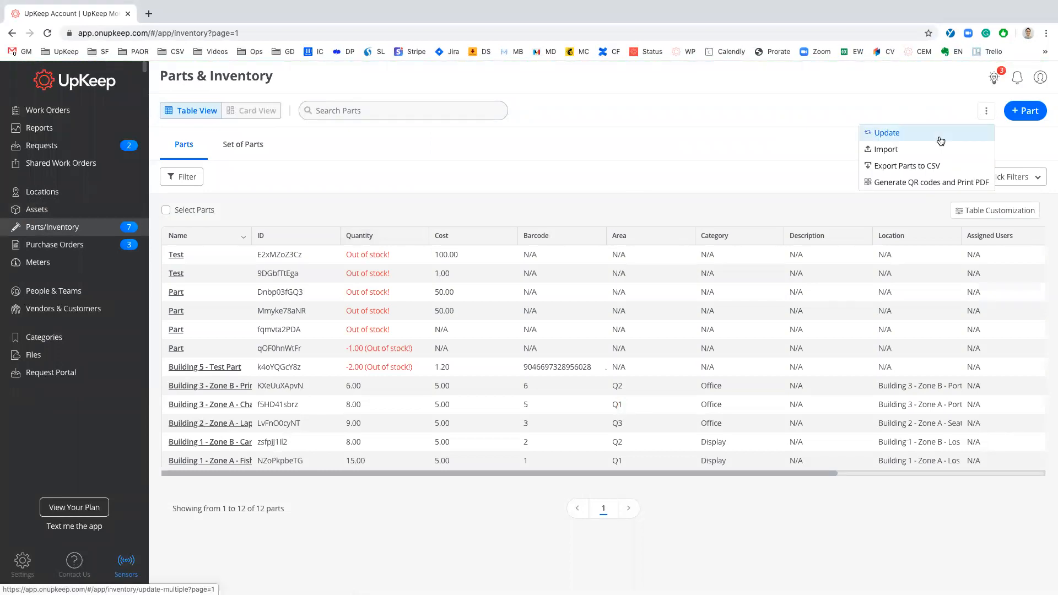
{"action": "left_click", "coordinate": [922, 152]}
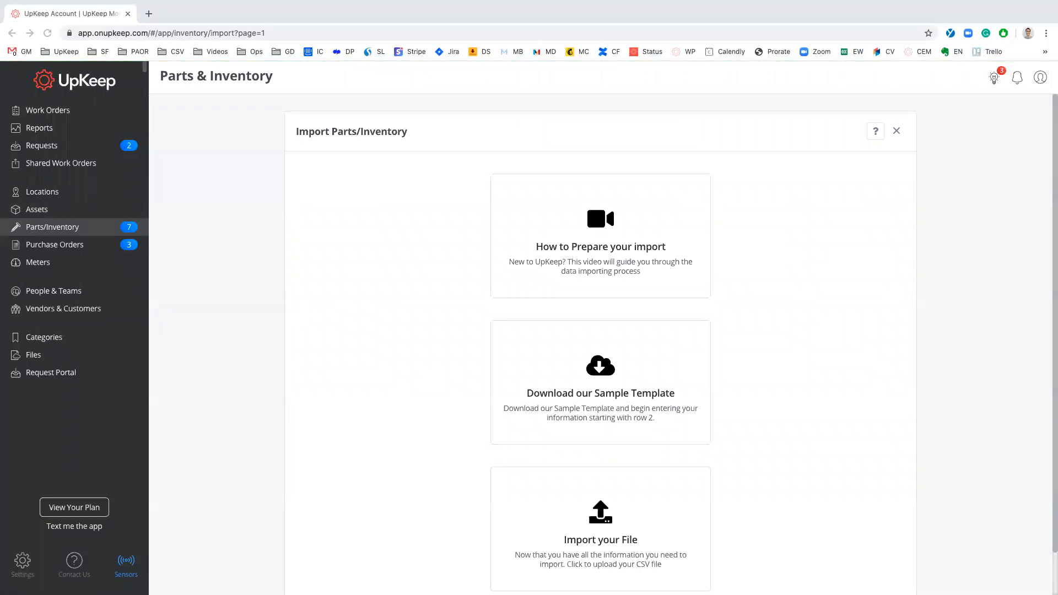
- Switch to Excel with the Parts workbook open, then reposition and enlarge its window
{"action": "key", "text": "ctrl+Up"}
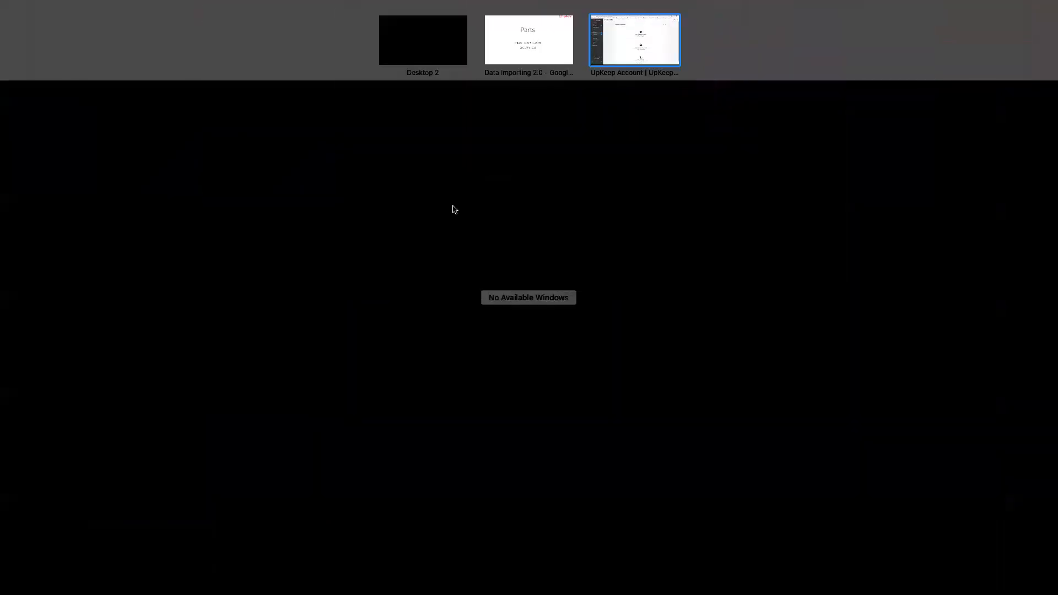
{"action": "left_click", "coordinate": [430, 41]}
{"action": "left_click_drag", "start_coordinate": [1054, 77], "coordinate": [673, 41]}
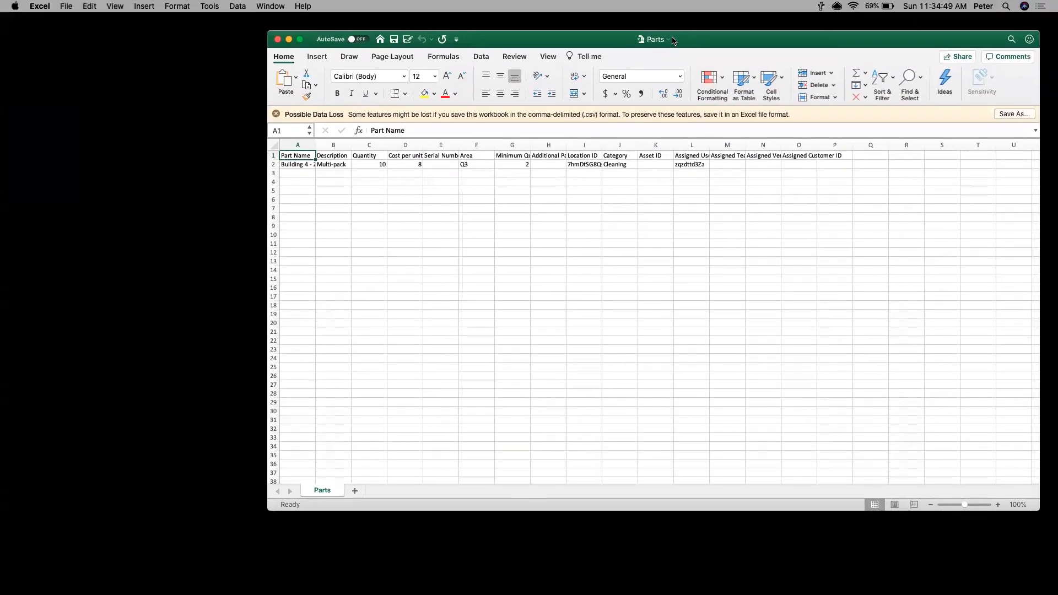
{"action": "left_click_drag", "start_coordinate": [268, 511], "coordinate": [164, 539]}
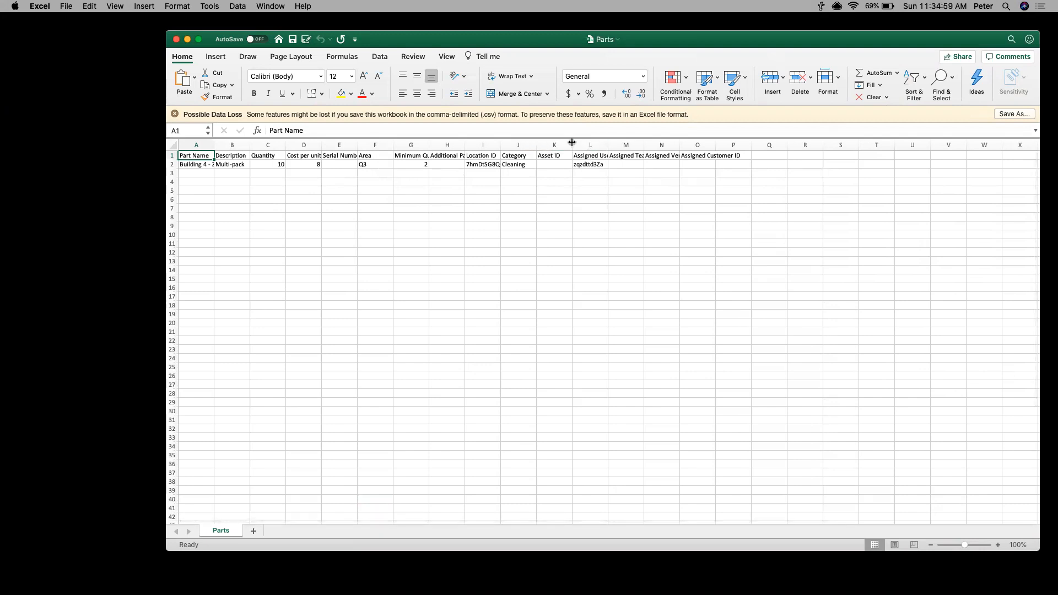
- Widen all columns of the Parts sheet to fit their contents
{"action": "left_click", "coordinate": [662, 145]}
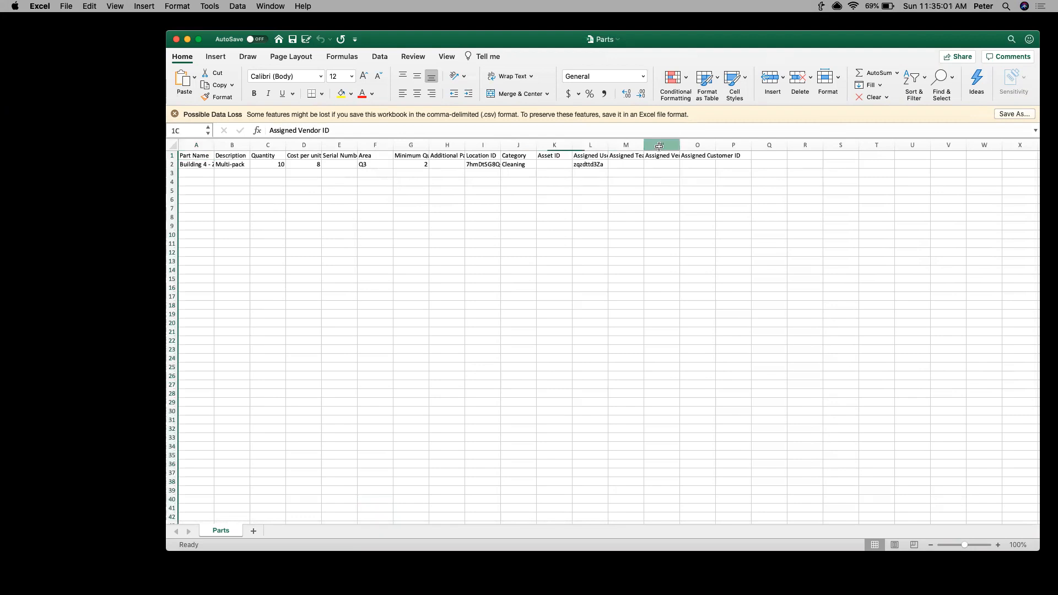
{"action": "left_click_drag", "start_coordinate": [608, 144], "coordinate": [646, 144]}
{"action": "left_click", "coordinate": [172, 145]}
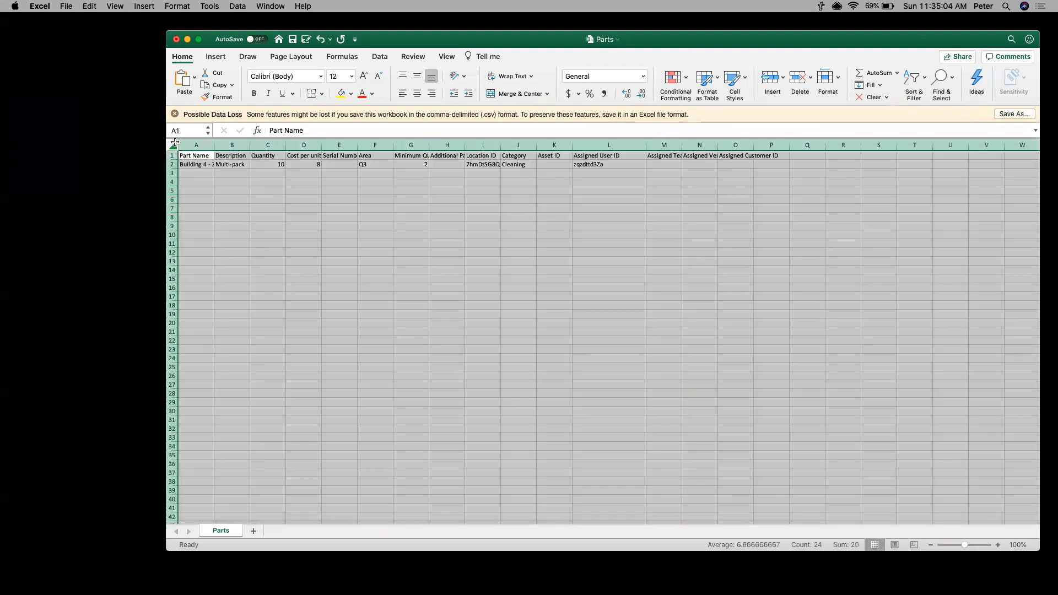
{"action": "double_click", "coordinate": [213, 145]}
{"action": "left_click", "coordinate": [610, 217]}
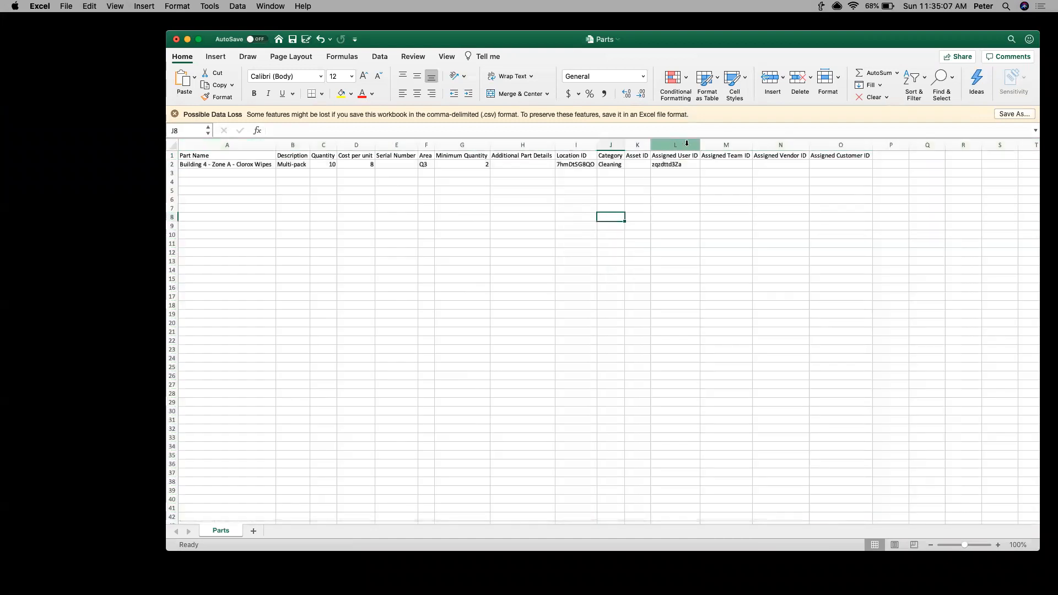
- Examine the Parts sheet's Assigned User, Team, Vendor and Customer ID columns and the part name in row 2
{"action": "left_click", "coordinate": [691, 145]}
{"action": "left_click", "coordinate": [739, 145]}
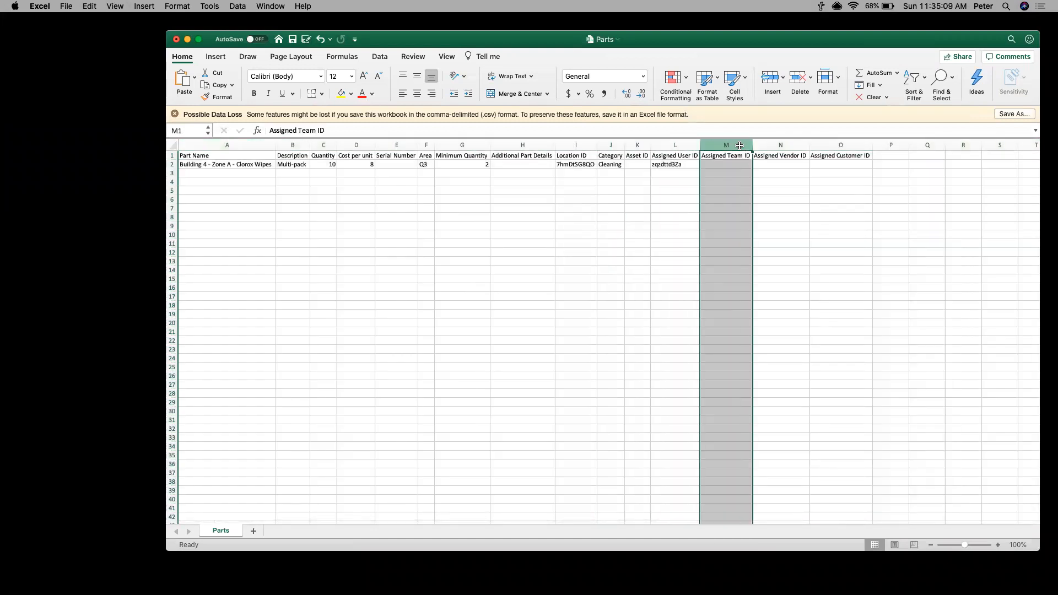
{"action": "left_click", "coordinate": [796, 145]}
{"action": "left_click", "coordinate": [833, 145]}
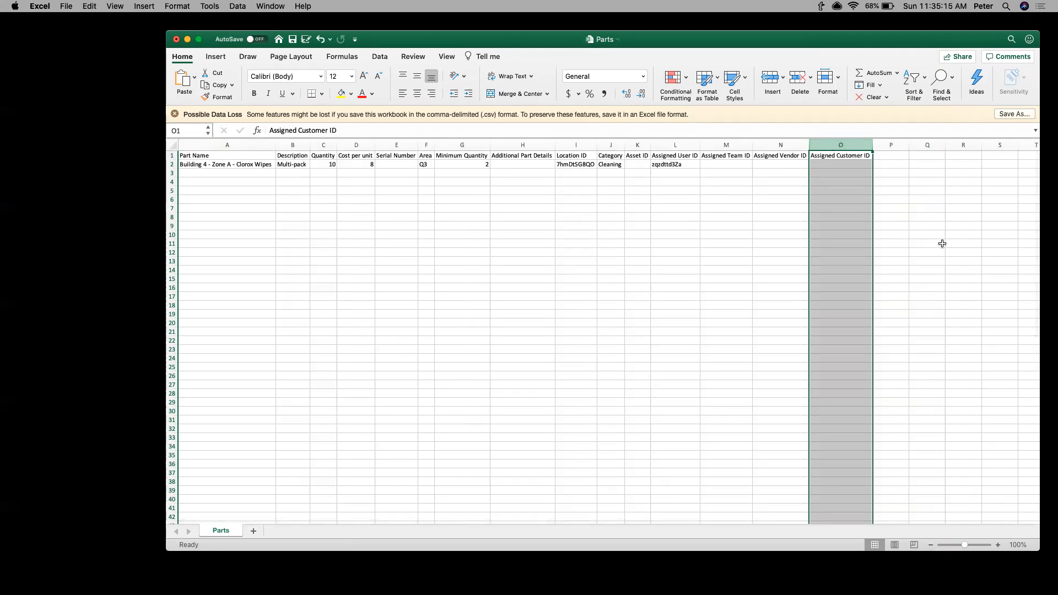
{"action": "left_click", "coordinate": [256, 166]}
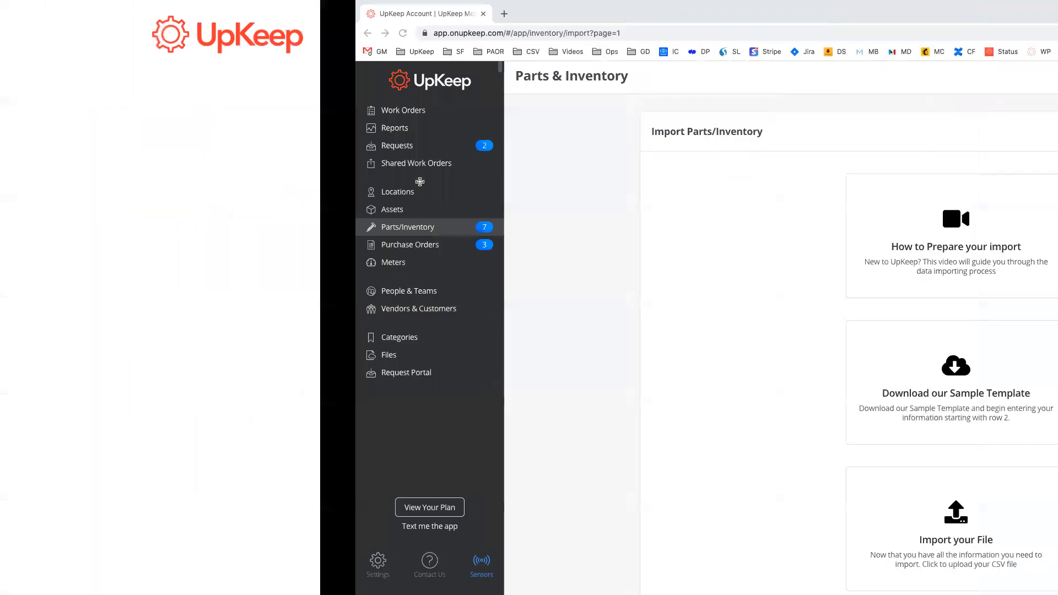
- Import Parts.csv from the Desktop into UpKeep's Parts/Inventory
{"action": "scroll", "coordinate": [595, 378], "scroll_direction": "down", "scroll_amount": 2}
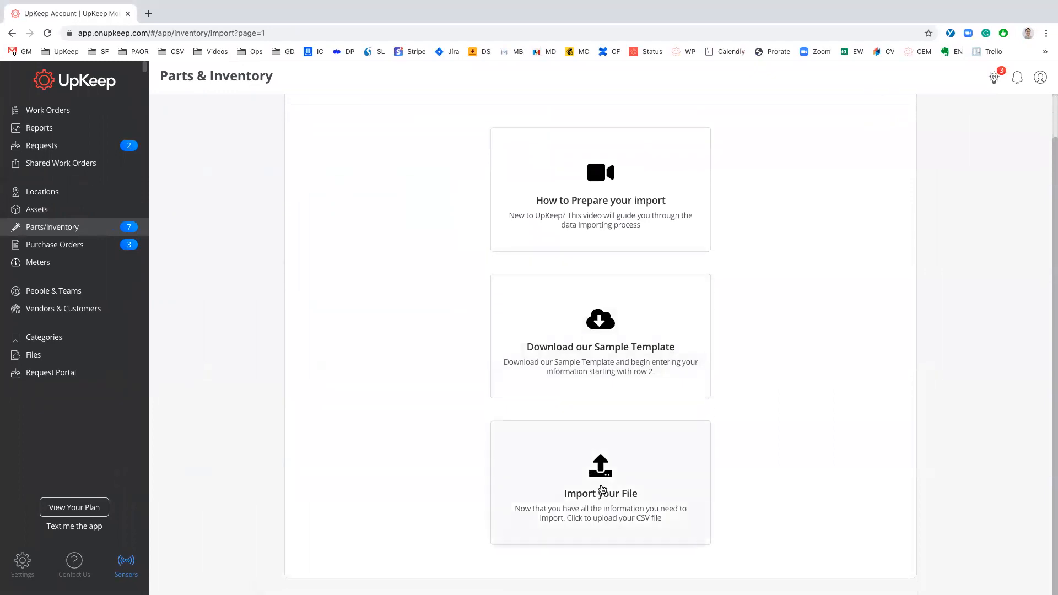
{"action": "left_click", "coordinate": [598, 488]}
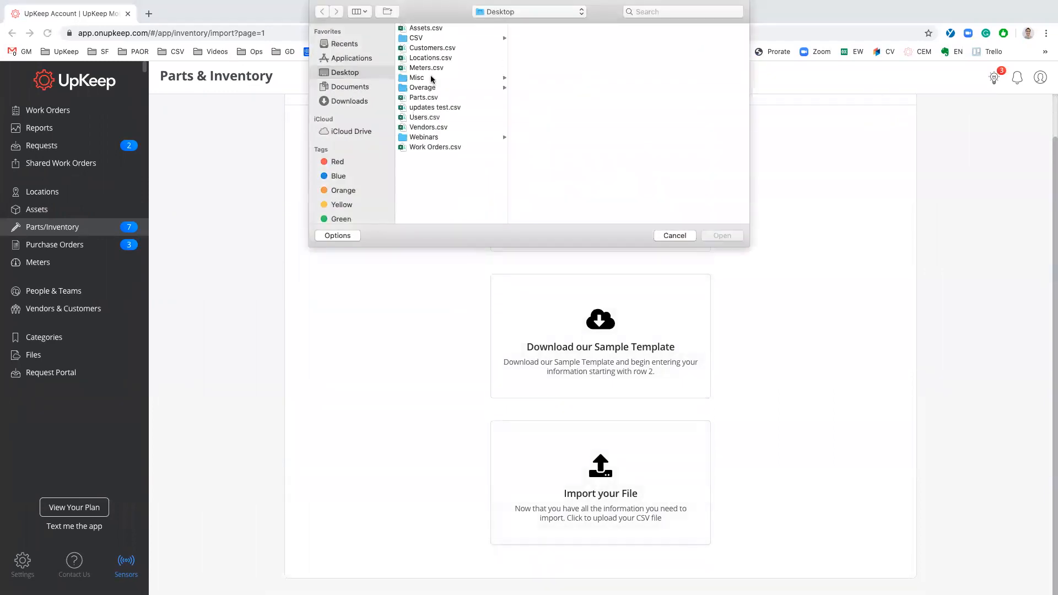
{"action": "left_click", "coordinate": [426, 98]}
{"action": "left_click", "coordinate": [731, 237]}
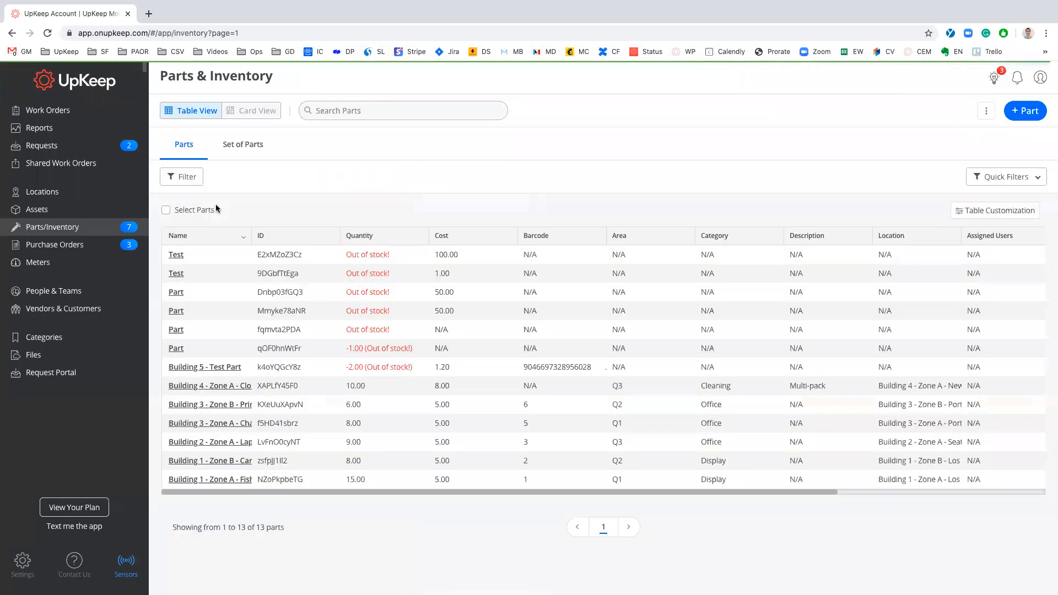
- Widen the parts list's Name column and check the details of Building 4 - Zone A - Clorox Wipes
{"action": "left_click_drag", "start_coordinate": [250, 231], "coordinate": [373, 232]}
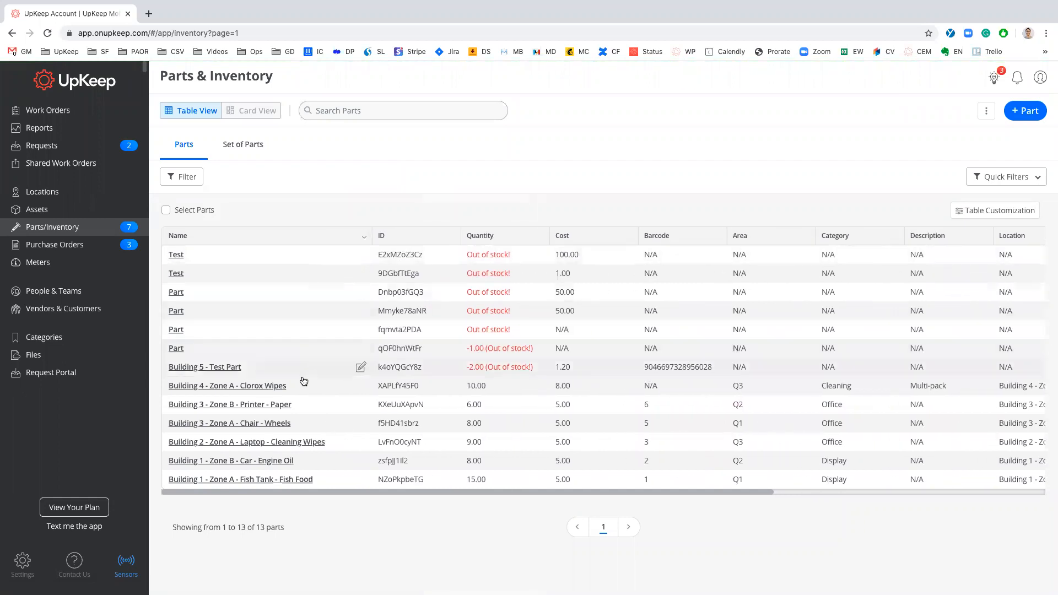
{"action": "left_click", "coordinate": [260, 387]}
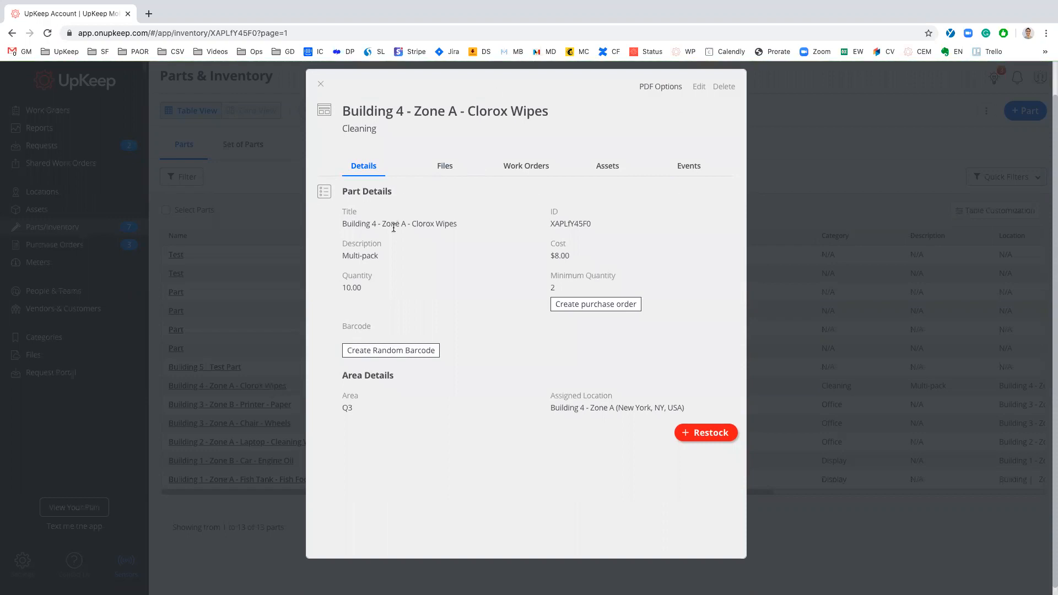
{"action": "scroll", "coordinate": [394, 228], "scroll_direction": "up", "scroll_amount": 1}
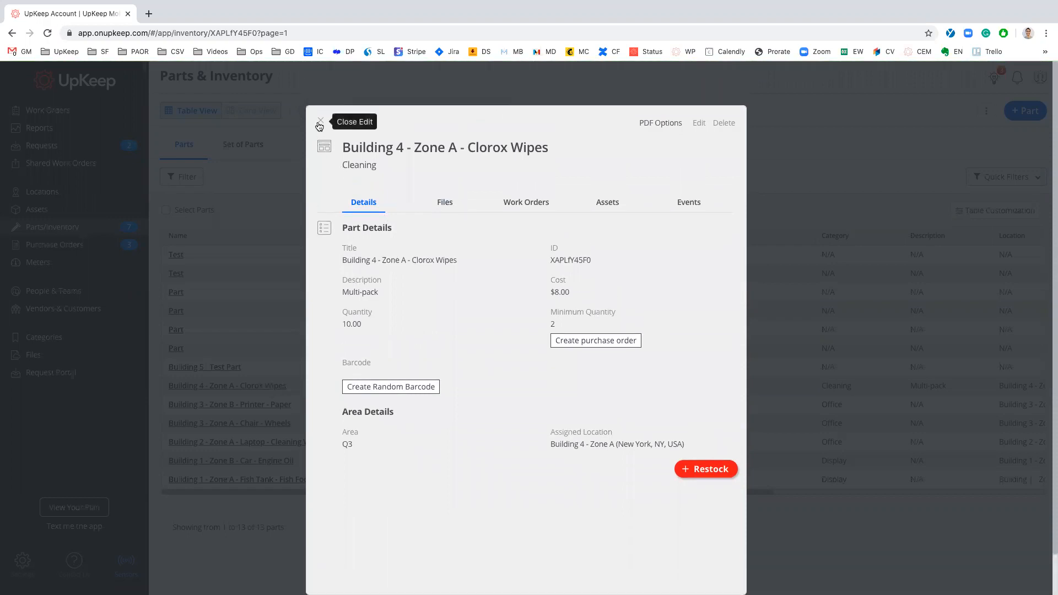
{"action": "left_click", "coordinate": [320, 122]}
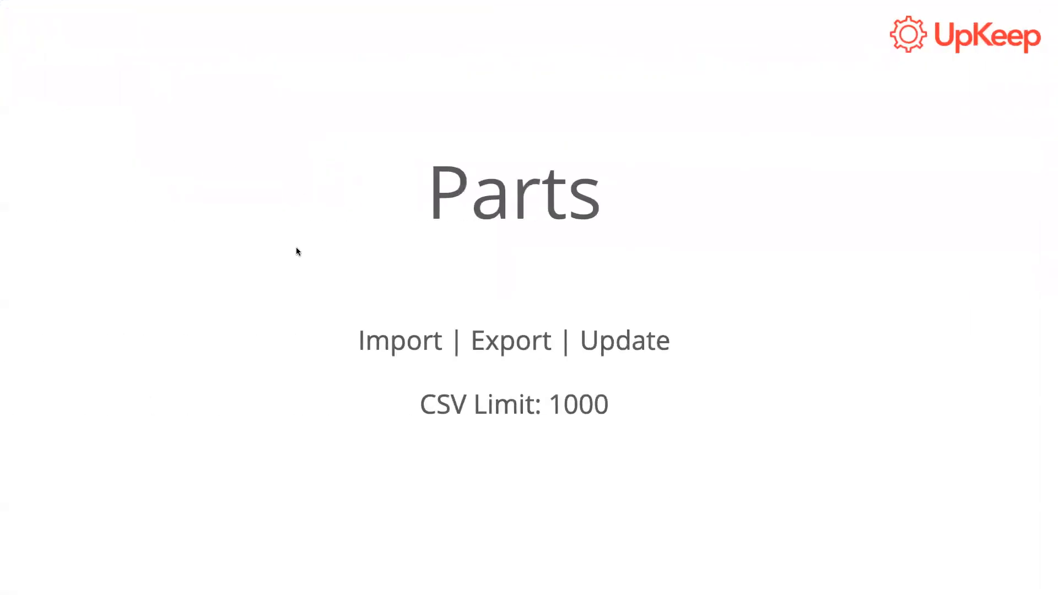
- Advance the presentation past the Parts slide
{"action": "key", "text": "Right"}
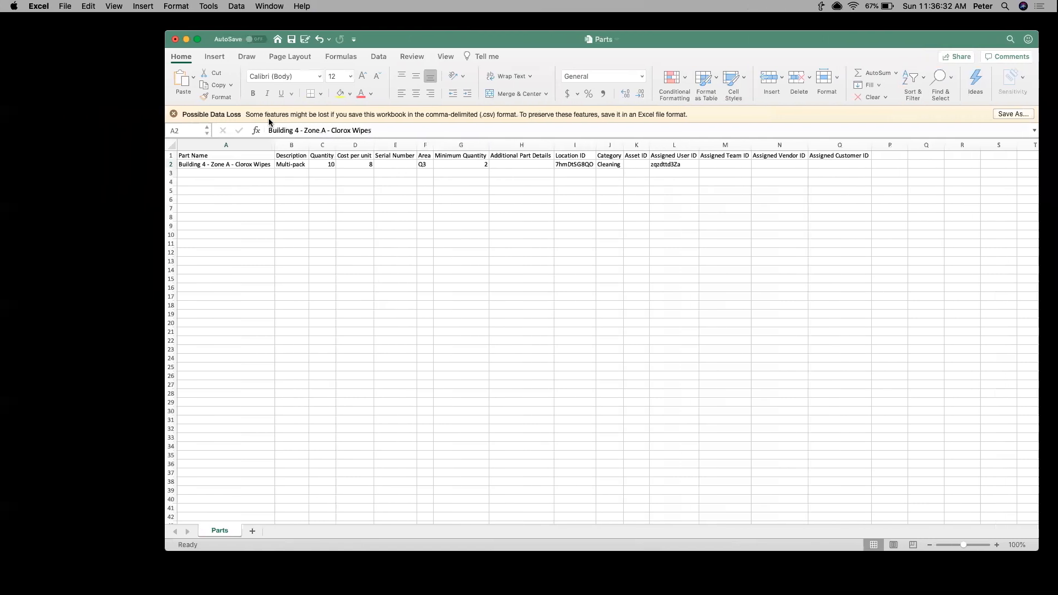
- Close the Parts workbook and open the Work Orders import page in UpKeep
{"action": "left_click", "coordinate": [176, 39]}
{"action": "left_click", "coordinate": [568, 102]}
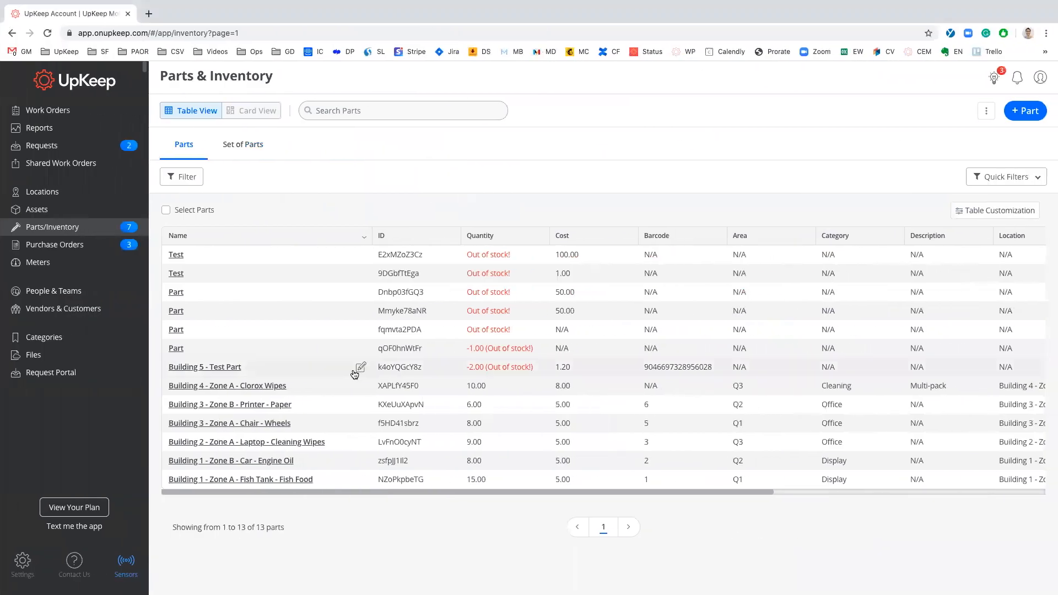
{"action": "left_click", "coordinate": [295, 113]}
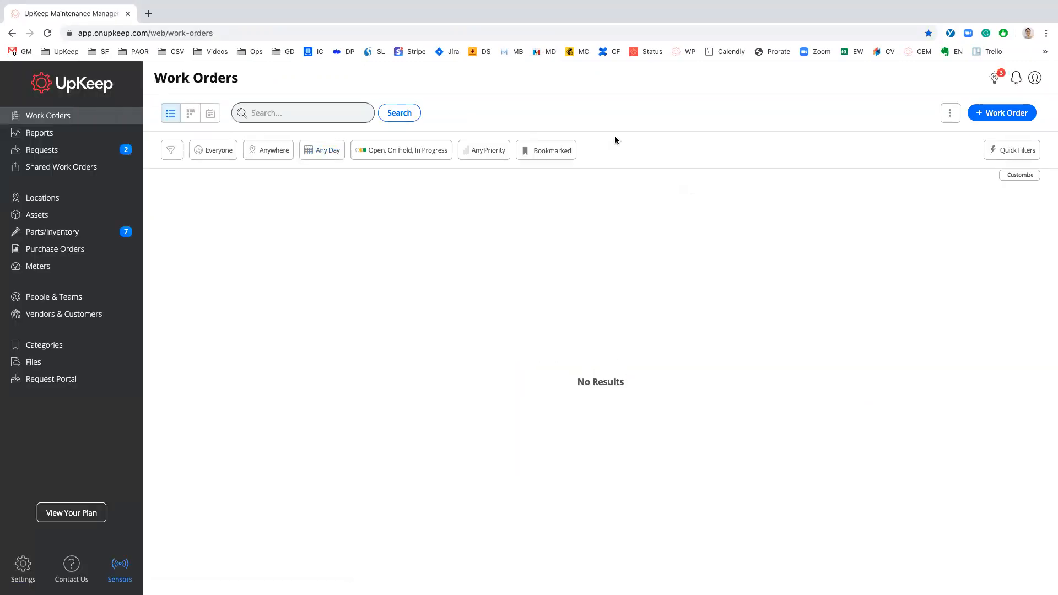
{"action": "left_click", "coordinate": [948, 117]}
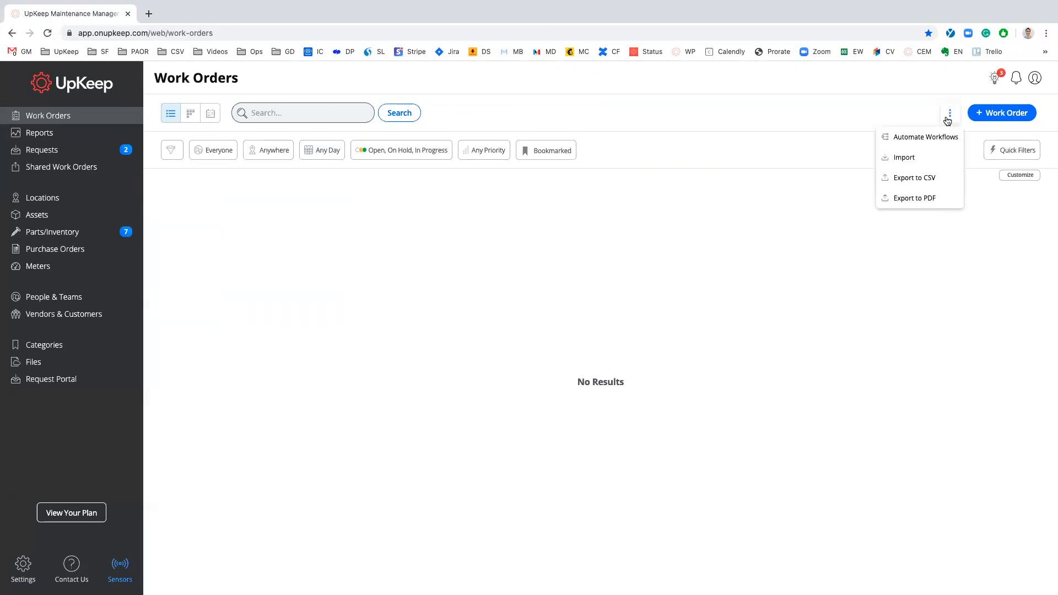
{"action": "left_click", "coordinate": [924, 160]}
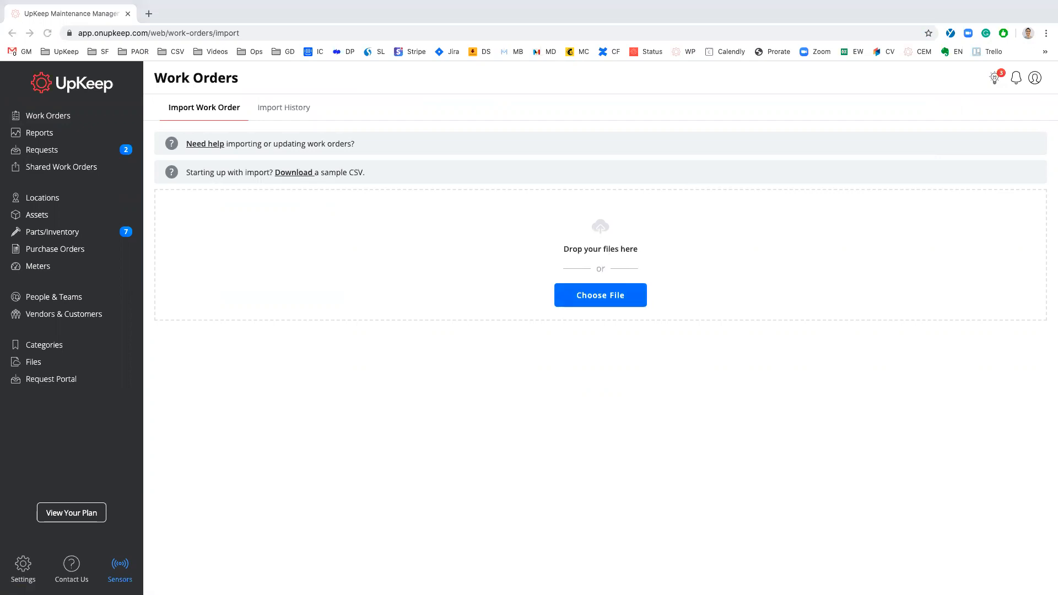
- Switch to the Work Orders workbook in Excel and expand its window to full screen
{"action": "key", "text": "ctrl+Up"}
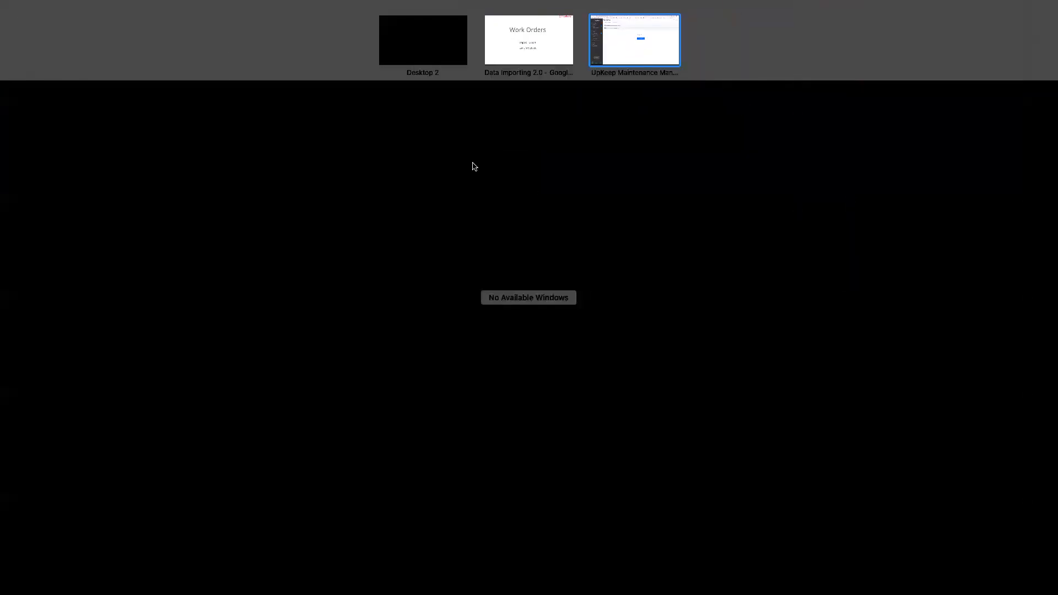
{"action": "left_click", "coordinate": [436, 55]}
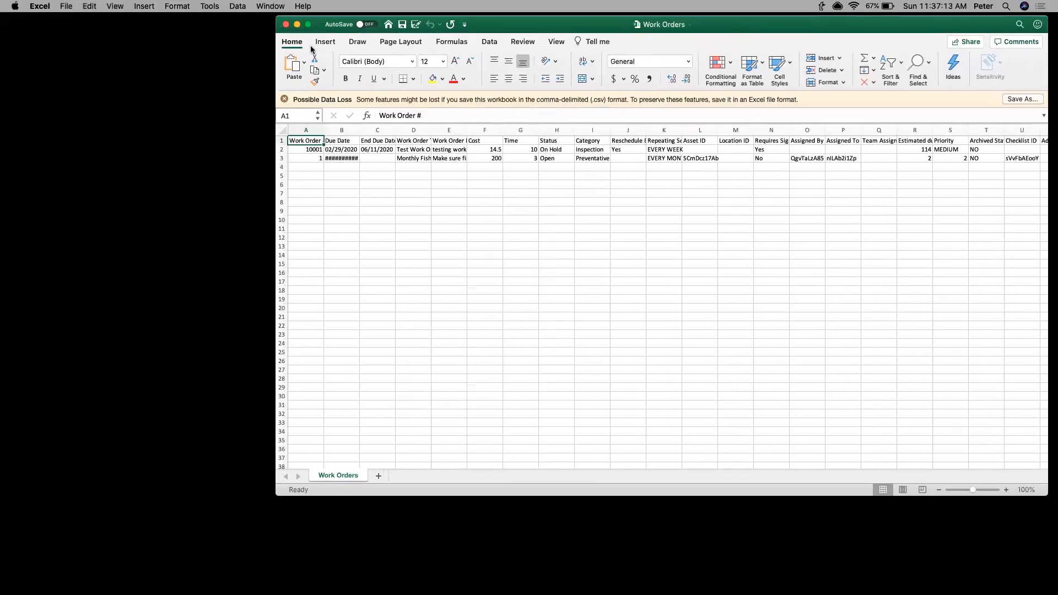
{"action": "left_click", "coordinate": [307, 24]}
- Auto-fit the width of every column in the Work Orders sheet to its contents
{"action": "left_click", "coordinate": [105, 198]}
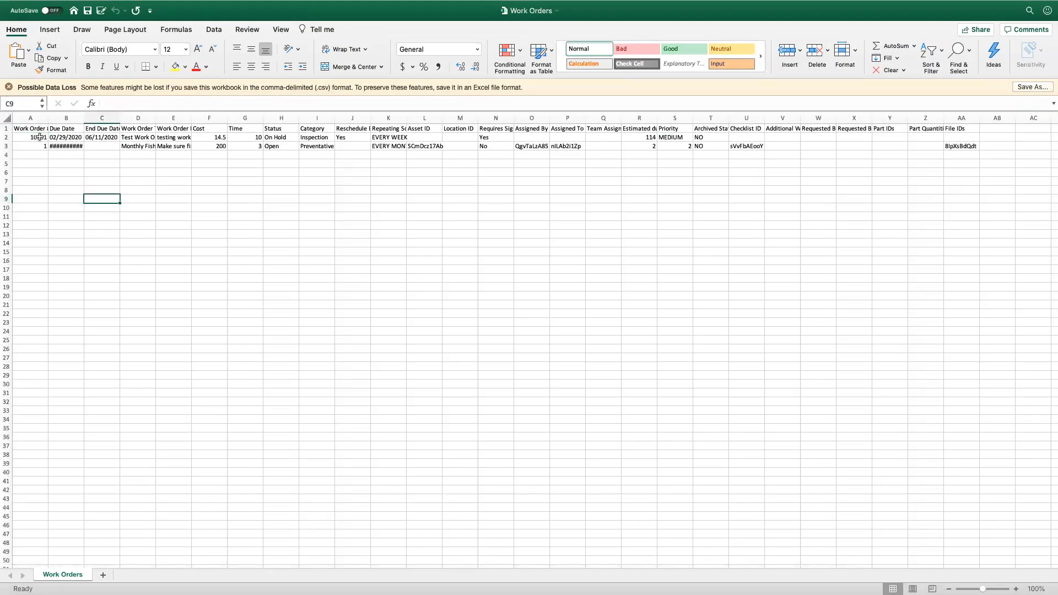
{"action": "scroll", "coordinate": [213, 214], "scroll_direction": "right", "scroll_amount": 3}
{"action": "scroll", "coordinate": [213, 214], "scroll_direction": "left", "scroll_amount": 3}
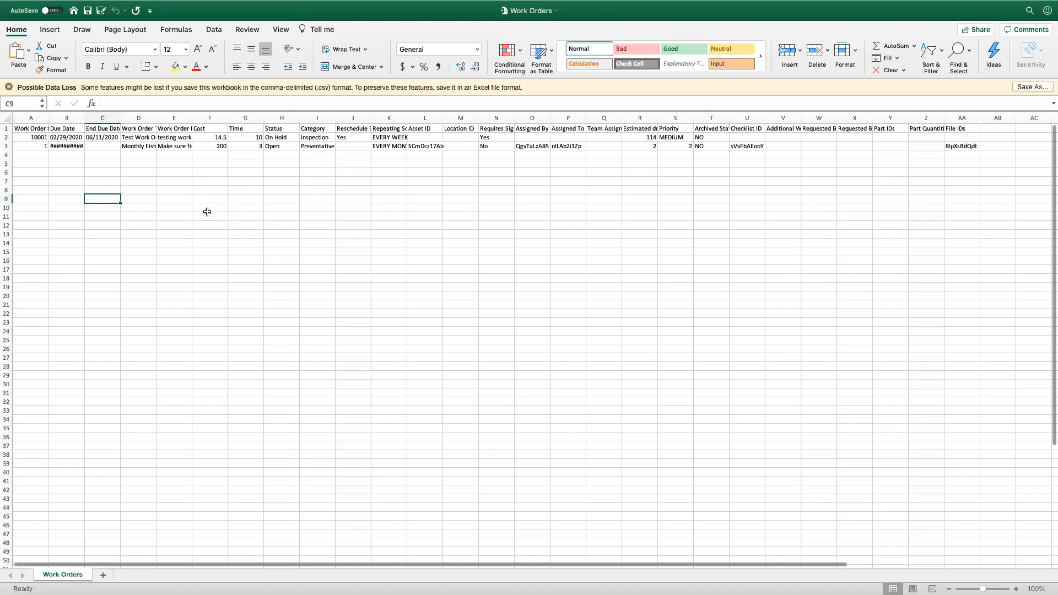
{"action": "double_click", "coordinate": [48, 118]}
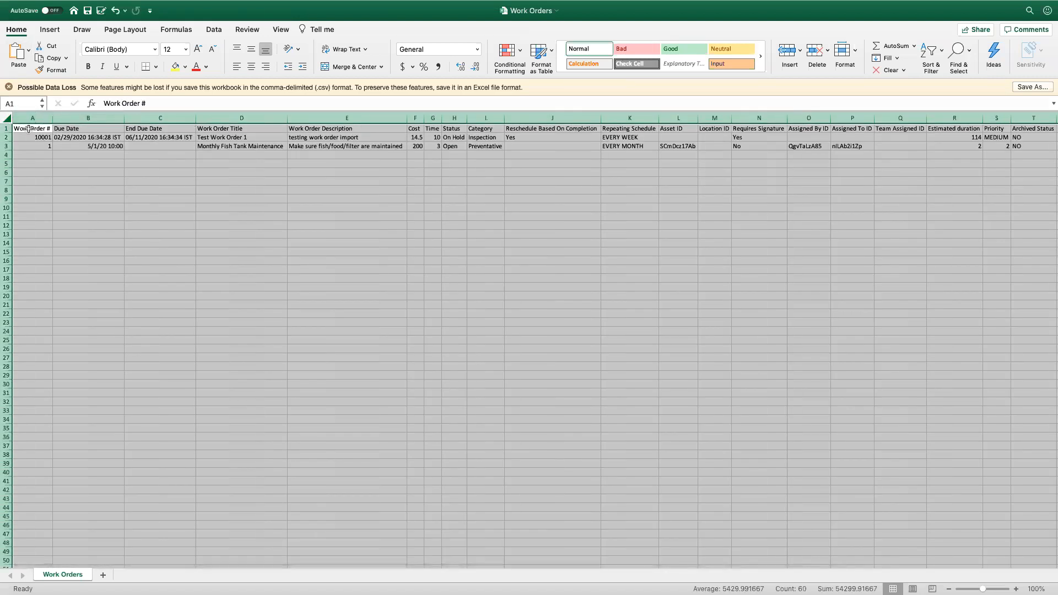
{"action": "left_click", "coordinate": [25, 158]}
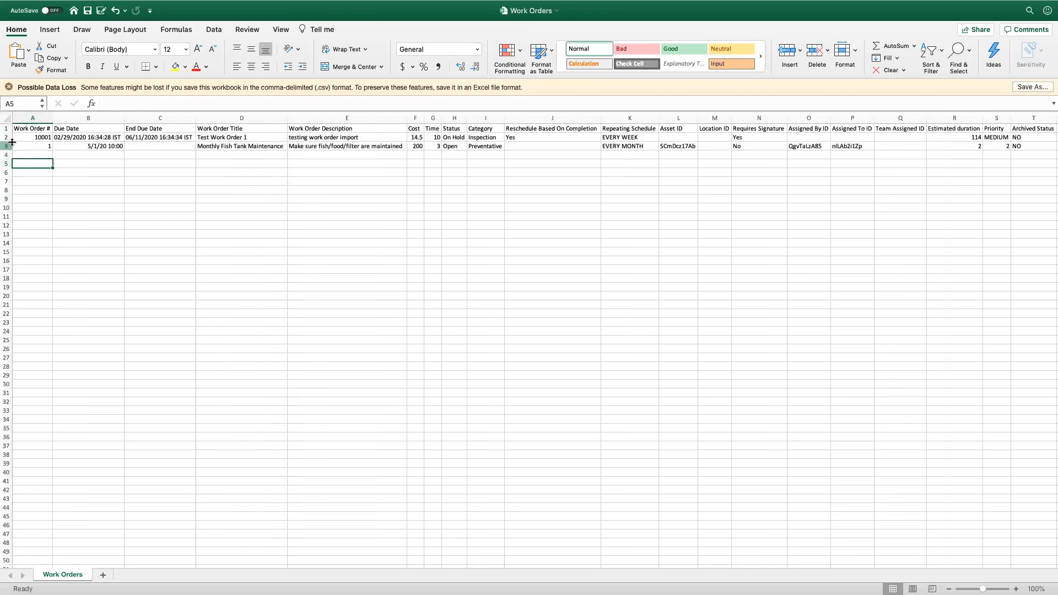
- Delete the sample row for Test Work Order 1 from the Work Orders sheet
{"action": "left_click", "coordinate": [9, 137]}
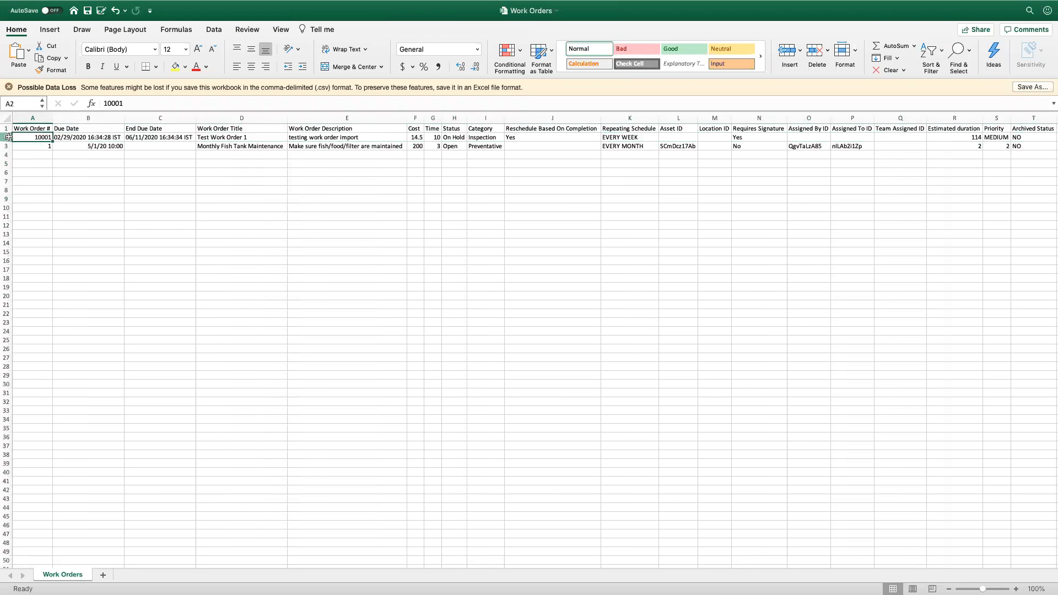
{"action": "right_click", "coordinate": [8, 137]}
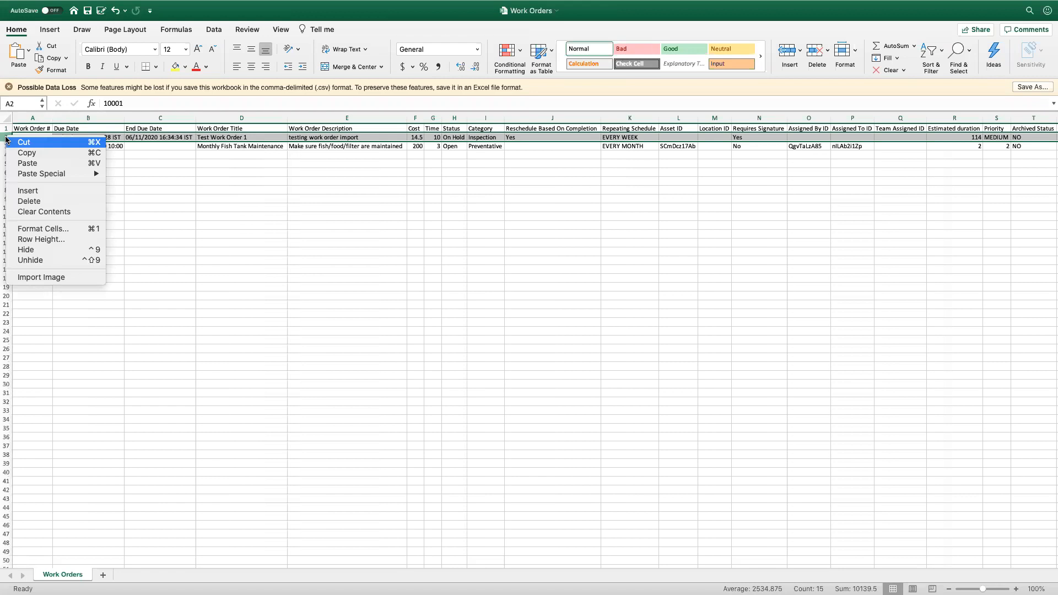
{"action": "left_click", "coordinate": [31, 202]}
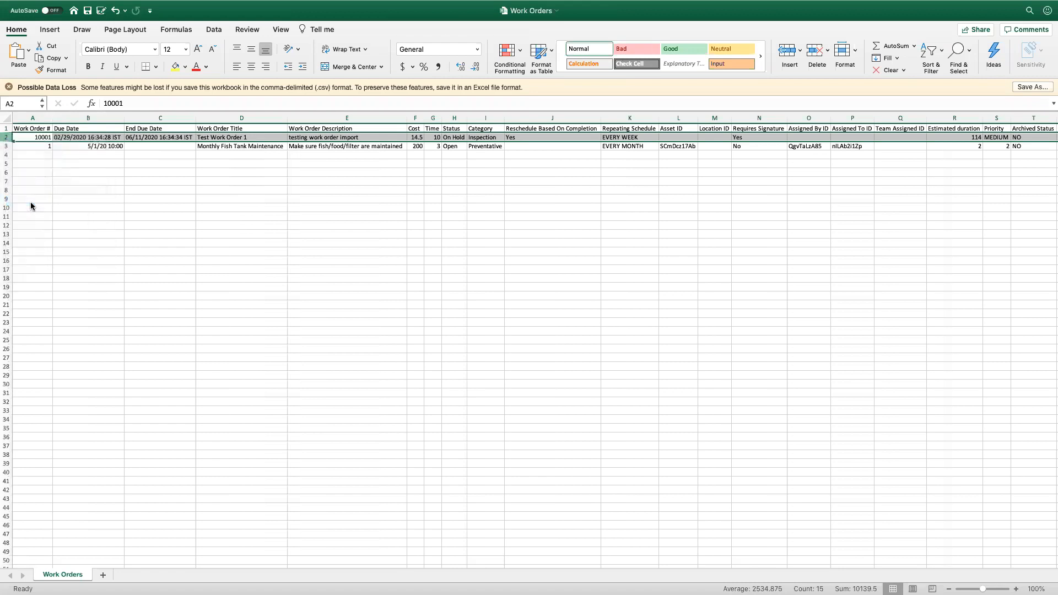
{"action": "left_click", "coordinate": [128, 131]}
{"action": "left_click", "coordinate": [137, 156]}
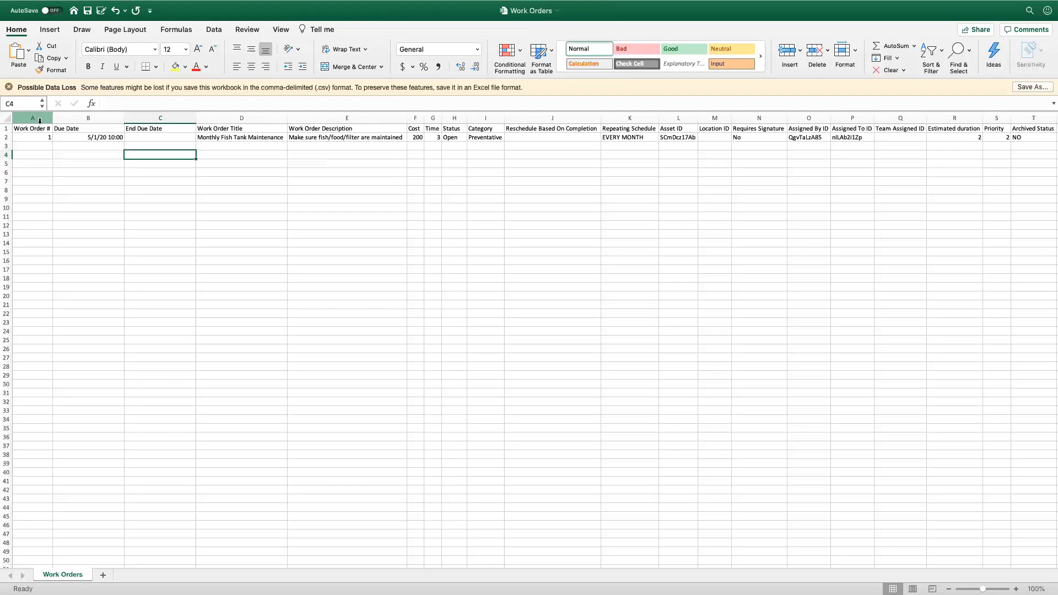
- Examine the Work Orders sheet's Due Date, Category, Reschedule Based On Completion and Location ID columns
{"action": "left_click", "coordinate": [92, 118]}
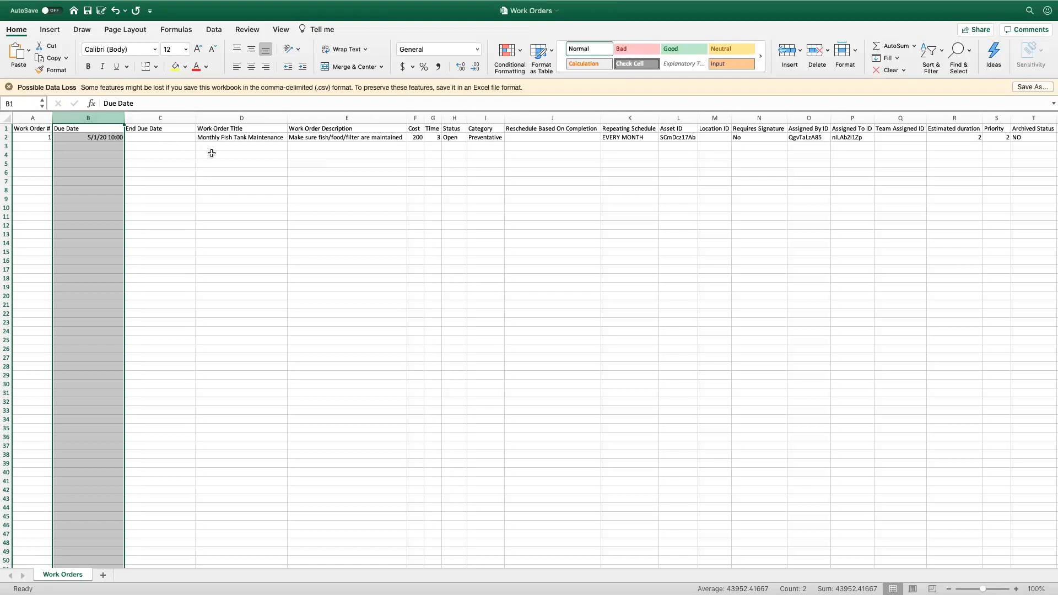
{"action": "scroll", "coordinate": [211, 153], "scroll_direction": "right", "scroll_amount": 2}
{"action": "left_click", "coordinate": [431, 118]}
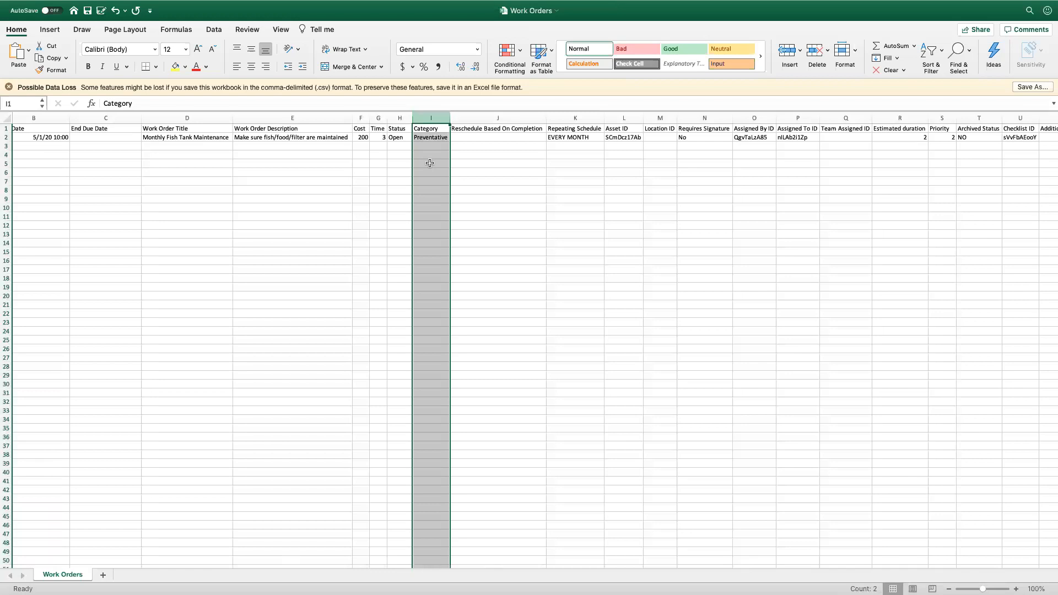
{"action": "left_click", "coordinate": [499, 118]}
{"action": "scroll", "coordinate": [502, 173], "scroll_direction": "right", "scroll_amount": 2}
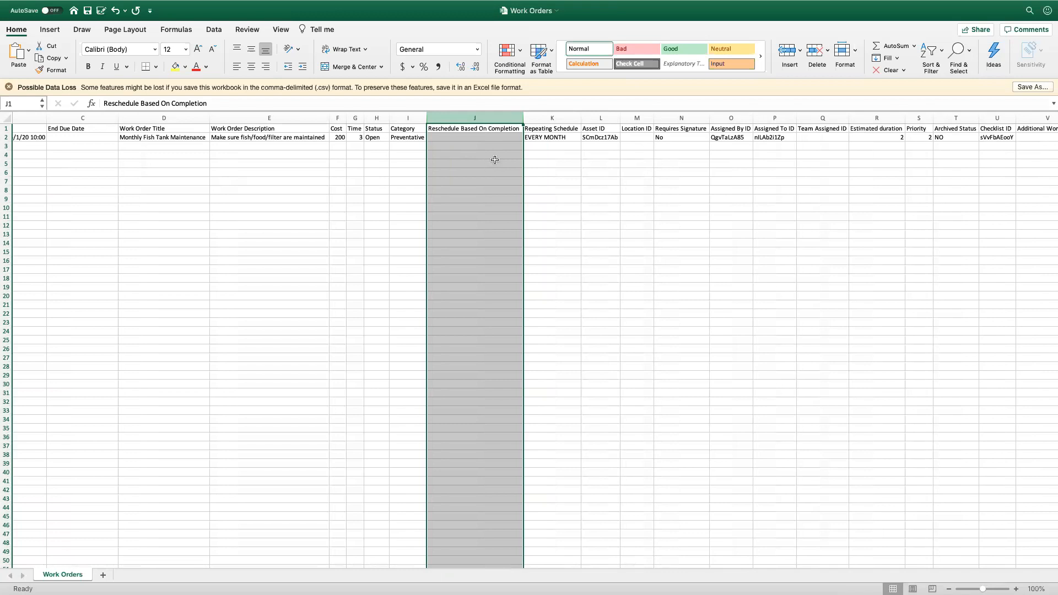
{"action": "scroll", "coordinate": [494, 159], "scroll_direction": "right", "scroll_amount": 3}
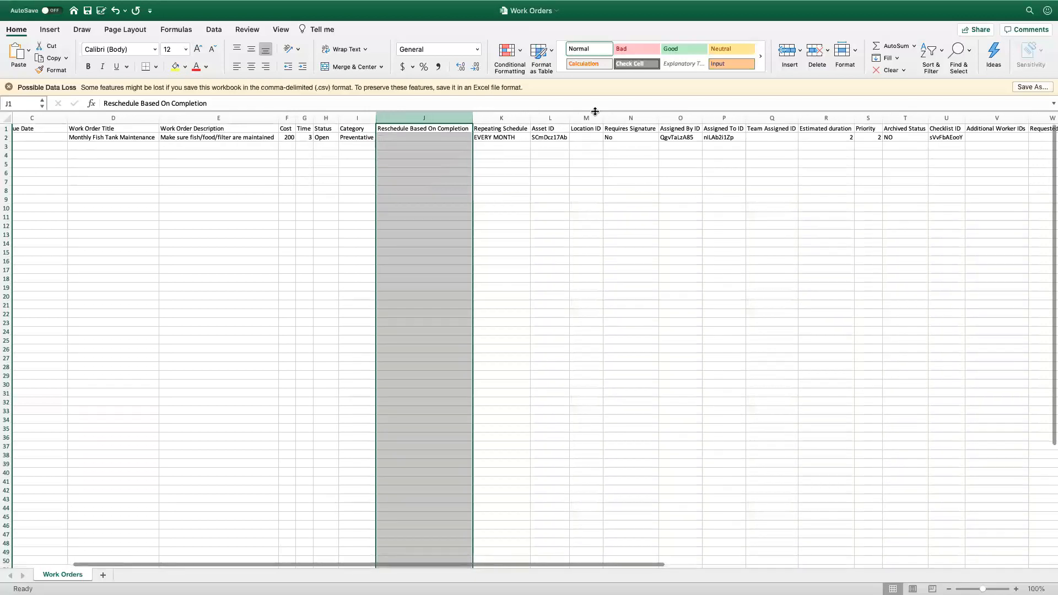
{"action": "left_click", "coordinate": [592, 119]}
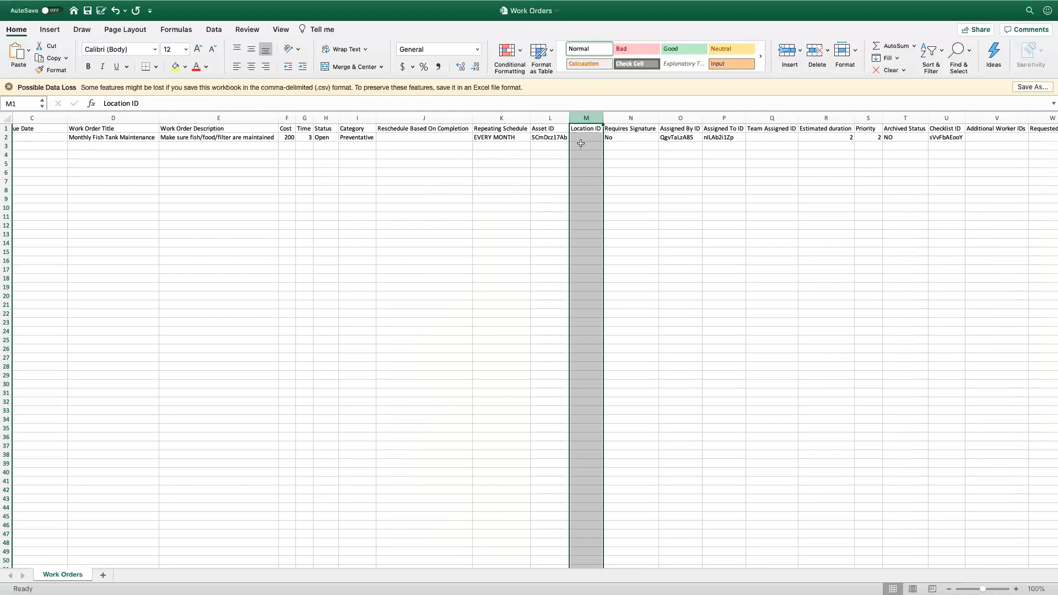
- Examine the Archived Status column and the remaining Work Orders columns through File IDs
{"action": "scroll", "coordinate": [581, 143], "scroll_direction": "right", "scroll_amount": 5}
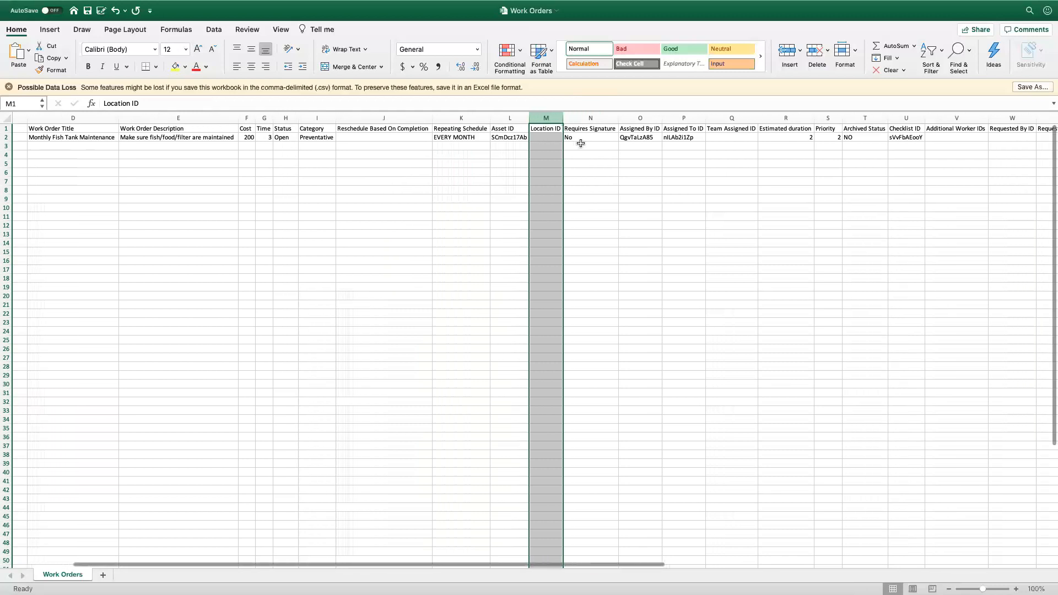
{"action": "scroll", "coordinate": [581, 142], "scroll_direction": "right", "scroll_amount": 2}
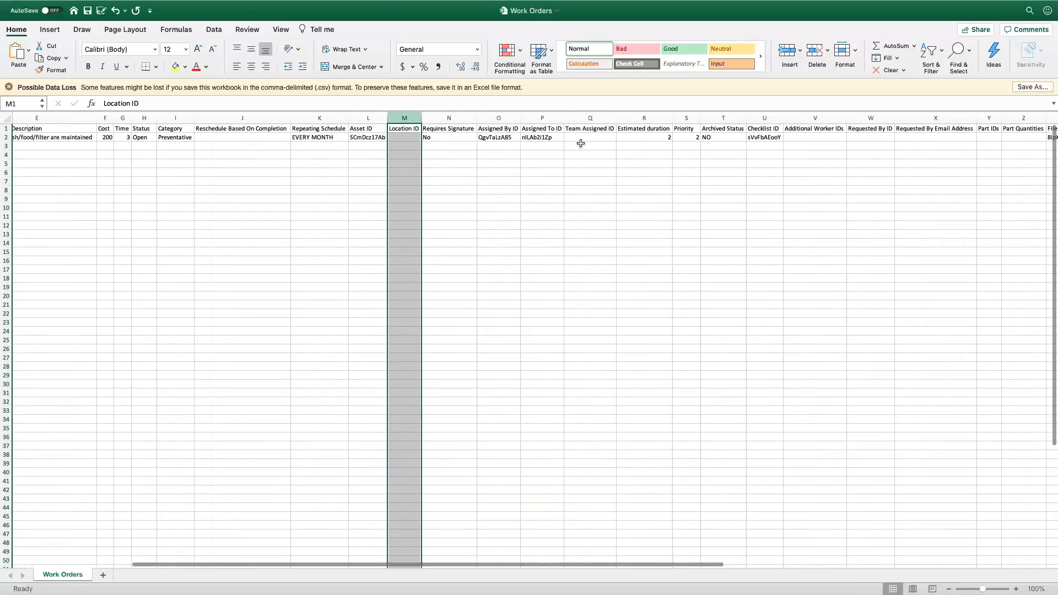
{"action": "left_click", "coordinate": [719, 118]}
{"action": "scroll", "coordinate": [707, 199], "scroll_direction": "right", "scroll_amount": 1}
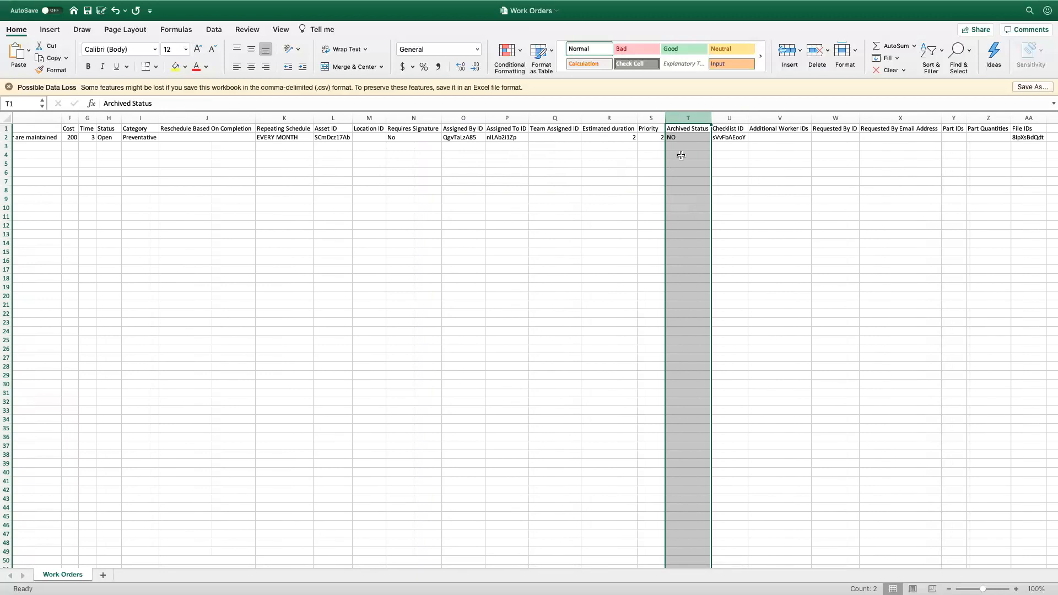
{"action": "scroll", "coordinate": [682, 155], "scroll_direction": "right", "scroll_amount": 1}
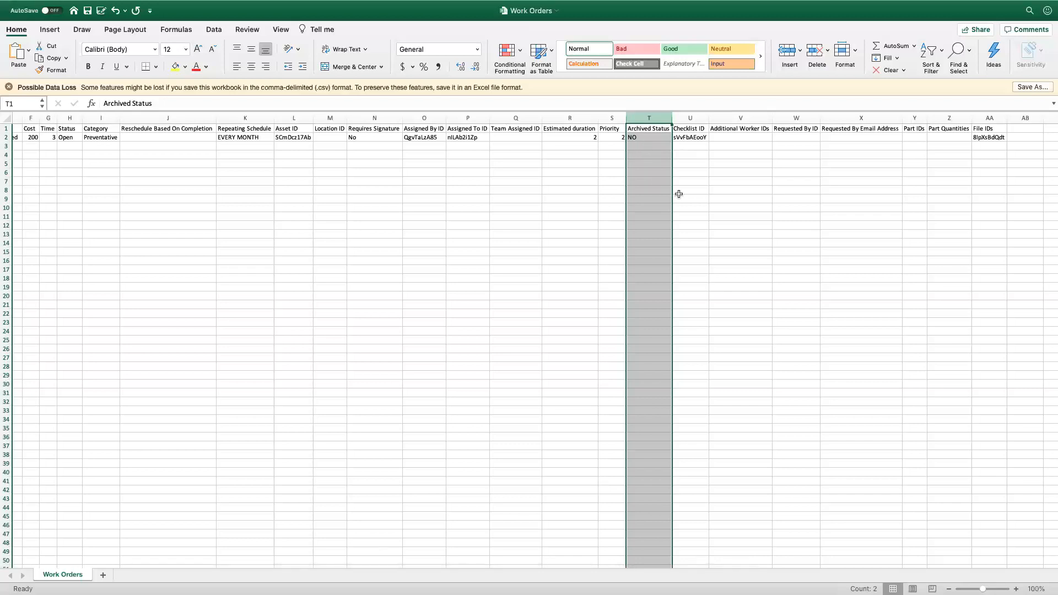
{"action": "scroll", "coordinate": [679, 194], "scroll_direction": "right", "scroll_amount": 3}
{"action": "scroll", "coordinate": [679, 194], "scroll_direction": "right", "scroll_amount": 2}
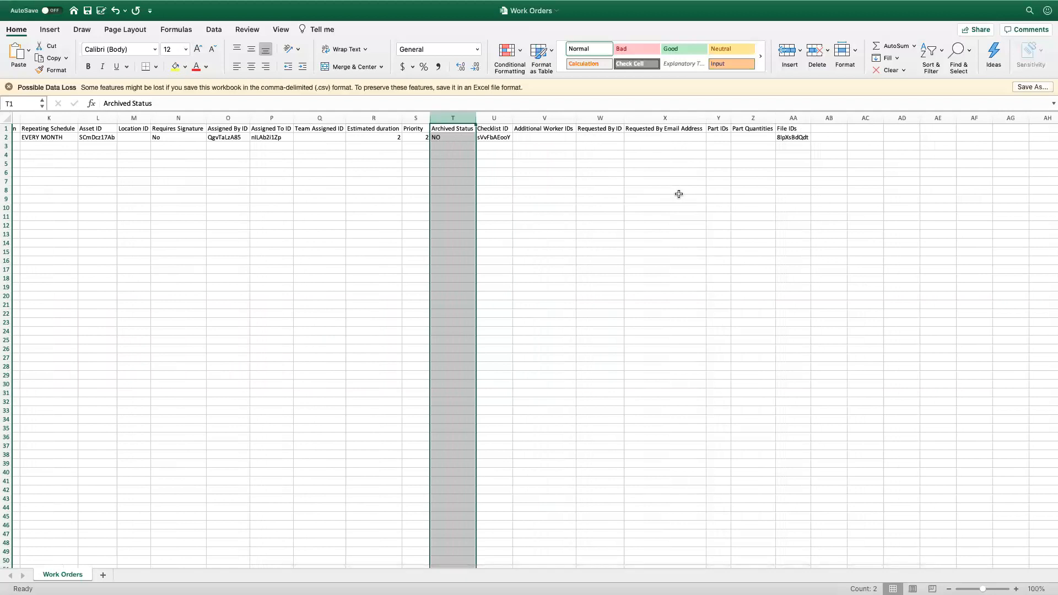
- Look up the Fish Tank Inspection checklist's ID in UpKeep's settings for the sheet's Checklist ID column
{"action": "left_click", "coordinate": [497, 117]}
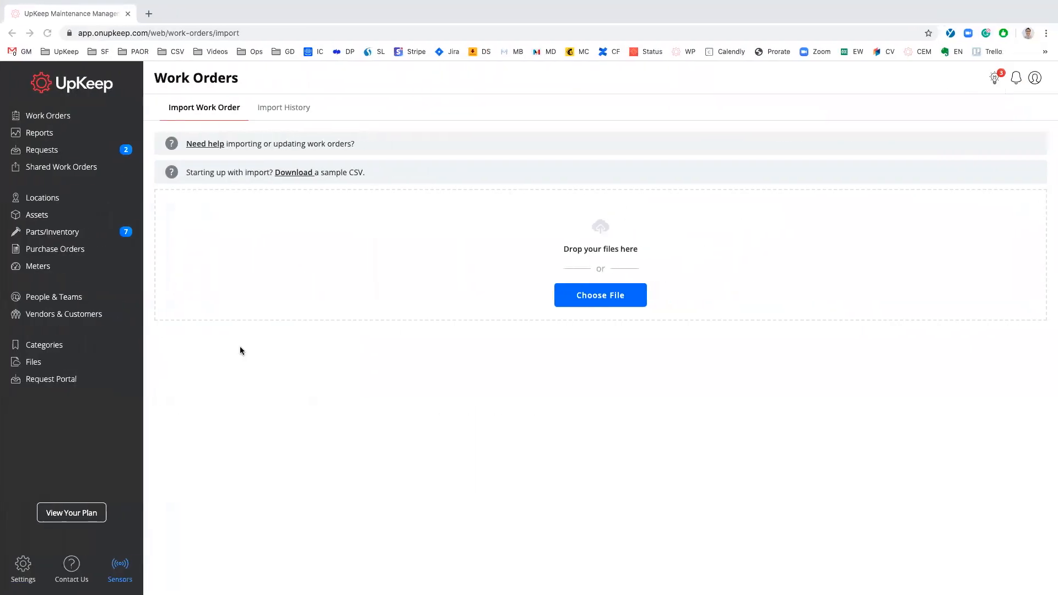
{"action": "left_click", "coordinate": [24, 565]}
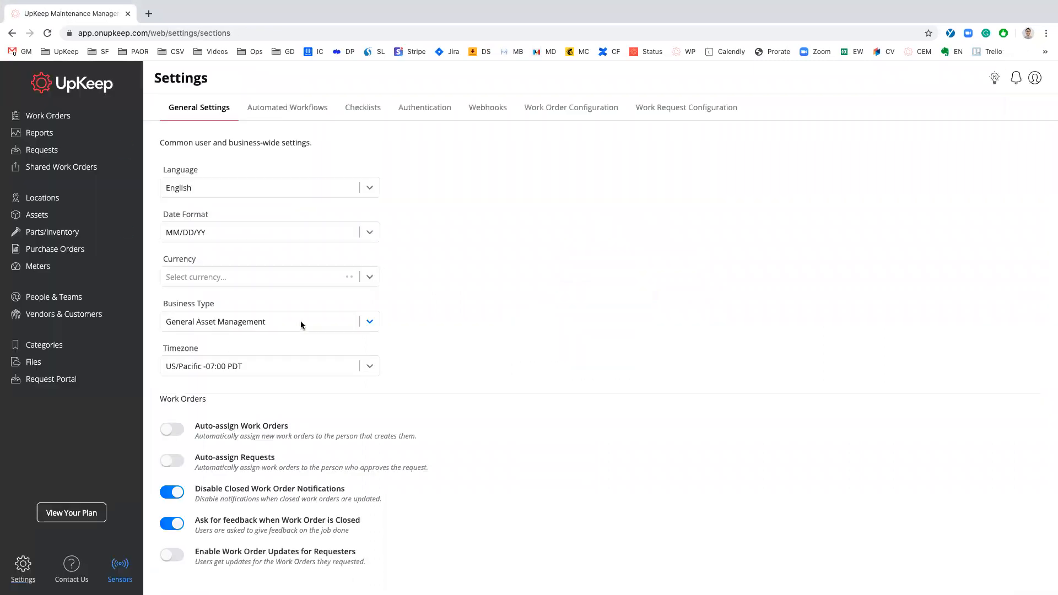
{"action": "left_click", "coordinate": [364, 109]}
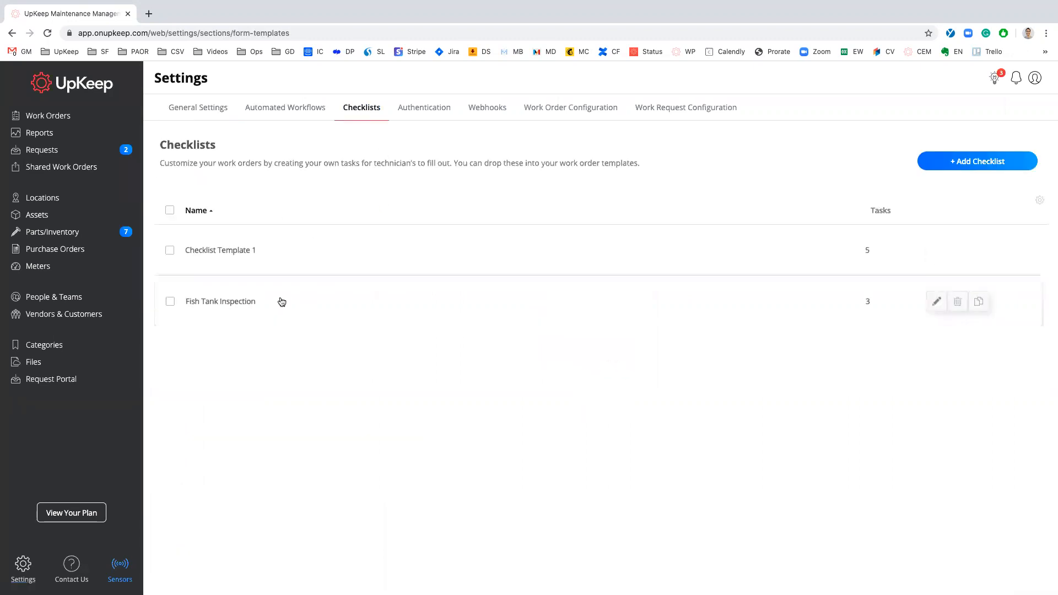
{"action": "left_click", "coordinate": [288, 302]}
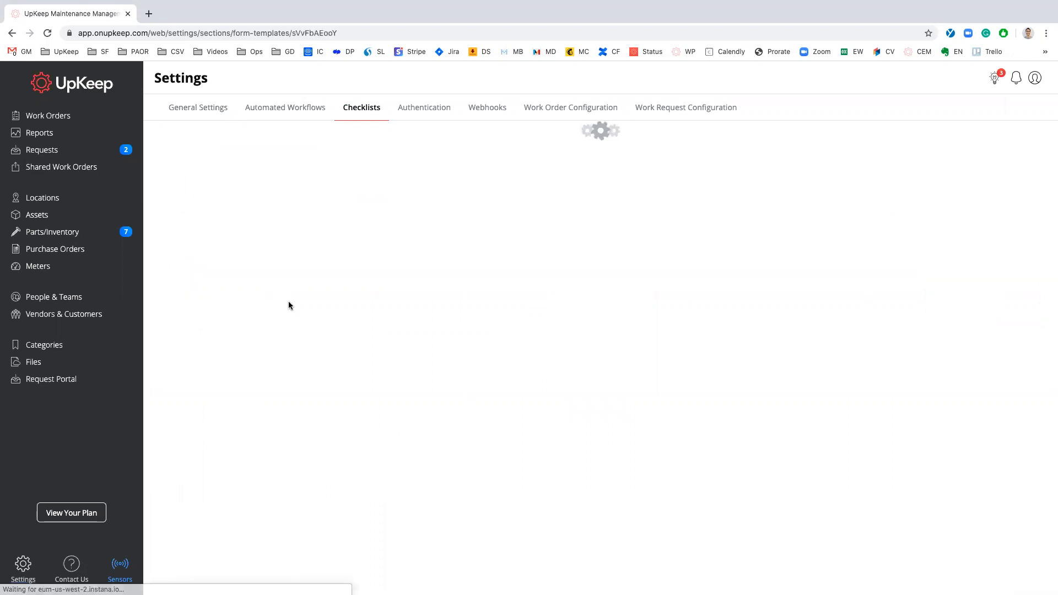
{"action": "double_click", "coordinate": [353, 33]}
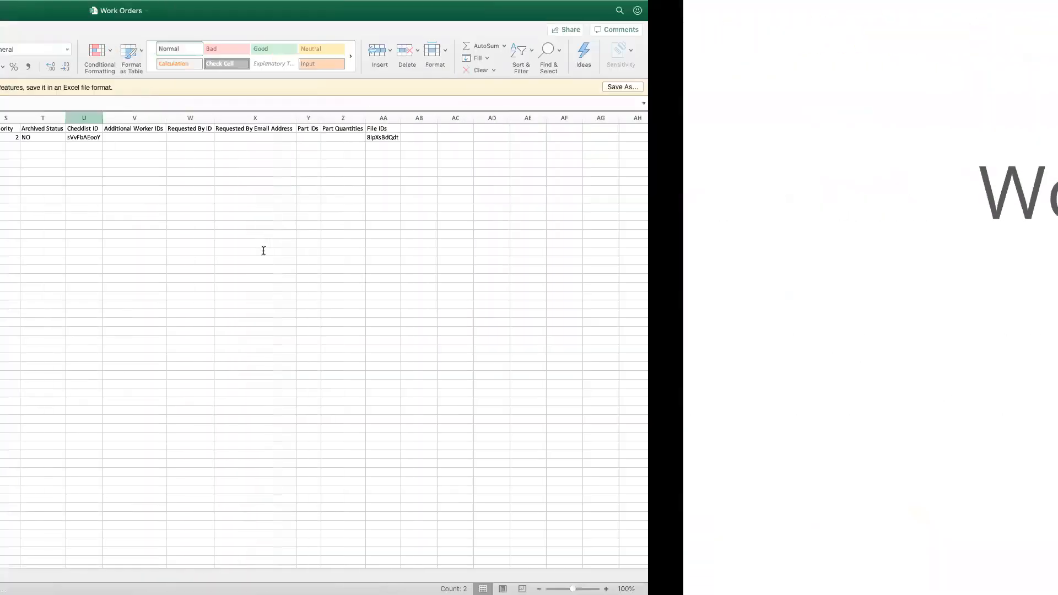
- Examine the File IDs column and look up the IDs of Equipment Manual.pdf and INVOICE #439.pdf in UpKeep's Files
{"action": "left_click", "coordinate": [798, 116]}
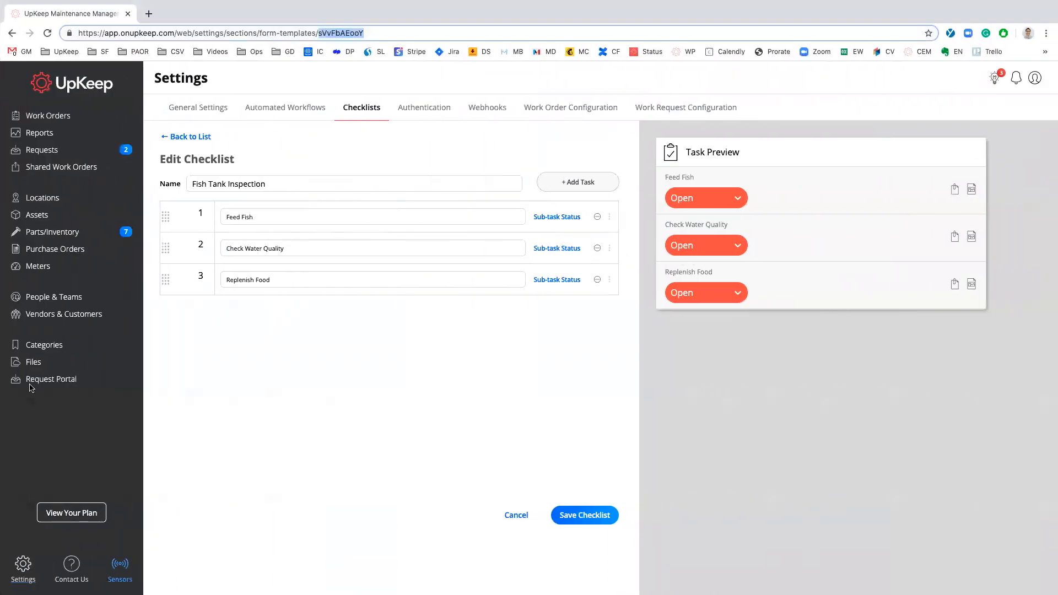
{"action": "left_click", "coordinate": [33, 381]}
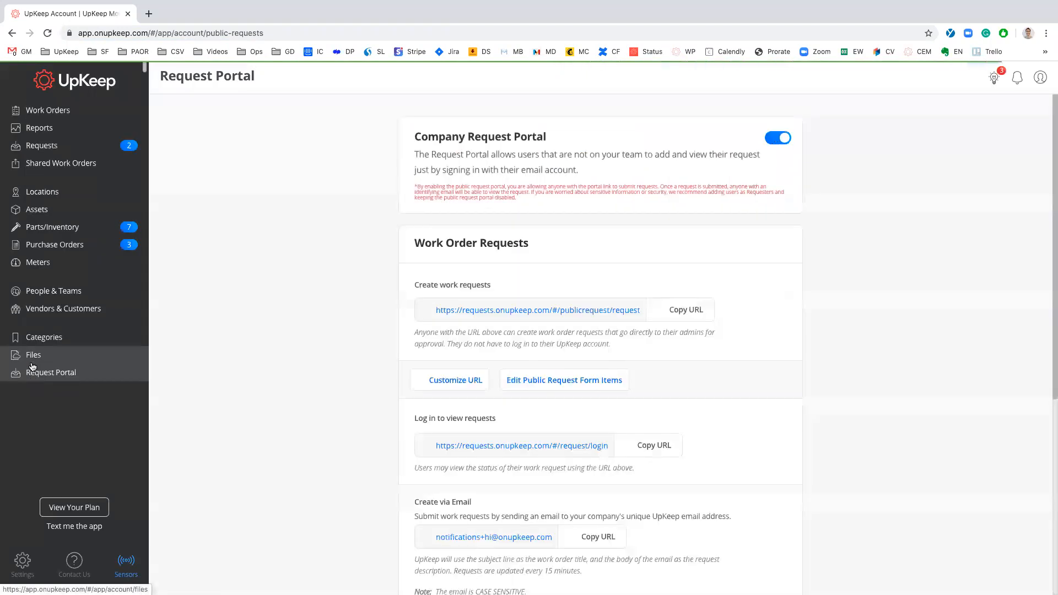
{"action": "left_click", "coordinate": [39, 357]}
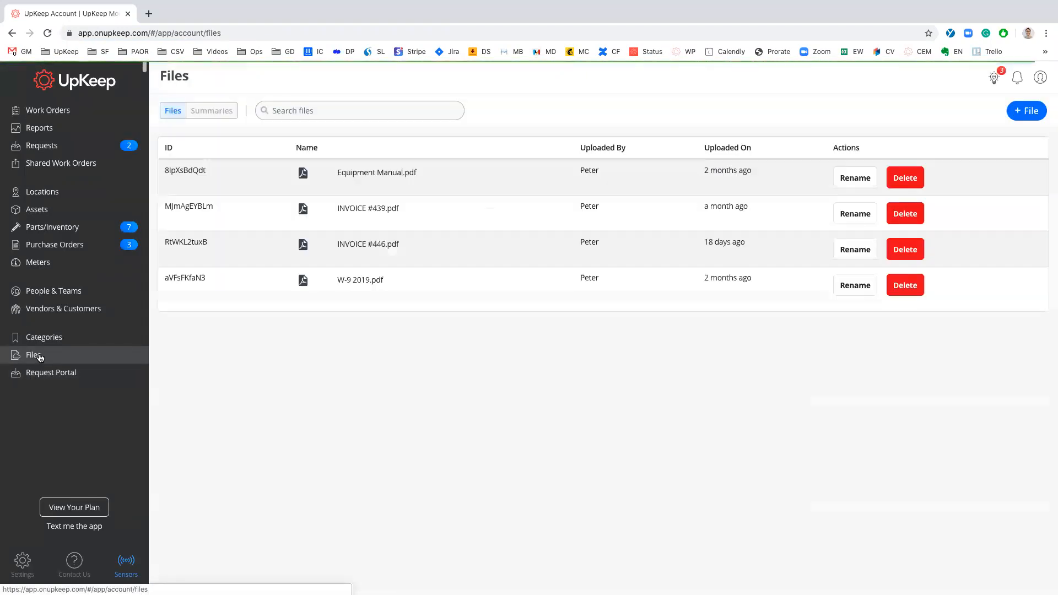
{"action": "left_click_drag", "start_coordinate": [210, 170], "coordinate": [160, 170]}
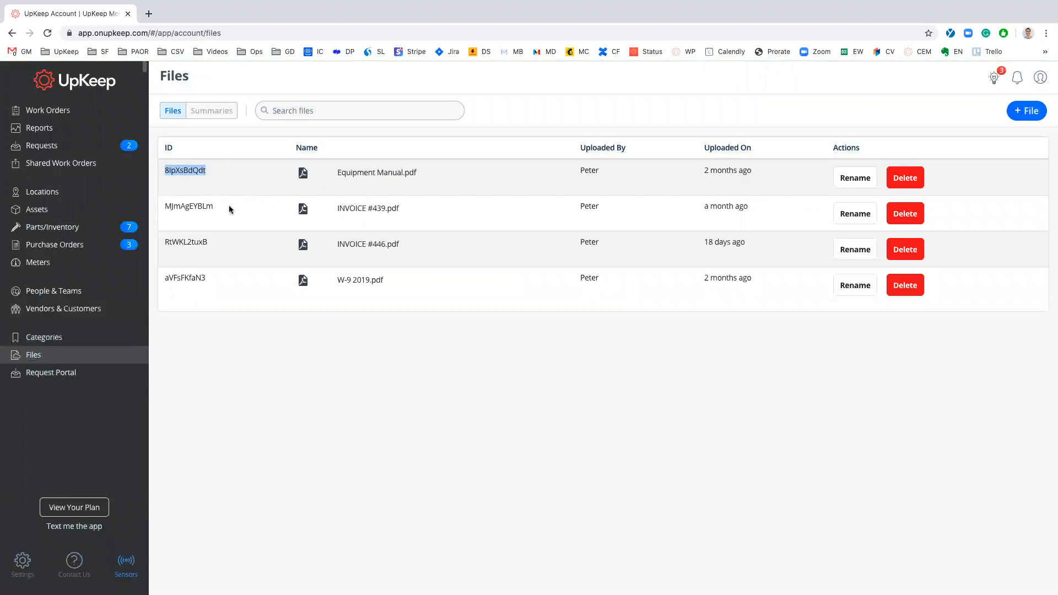
{"action": "left_click_drag", "start_coordinate": [230, 210], "coordinate": [160, 210]}
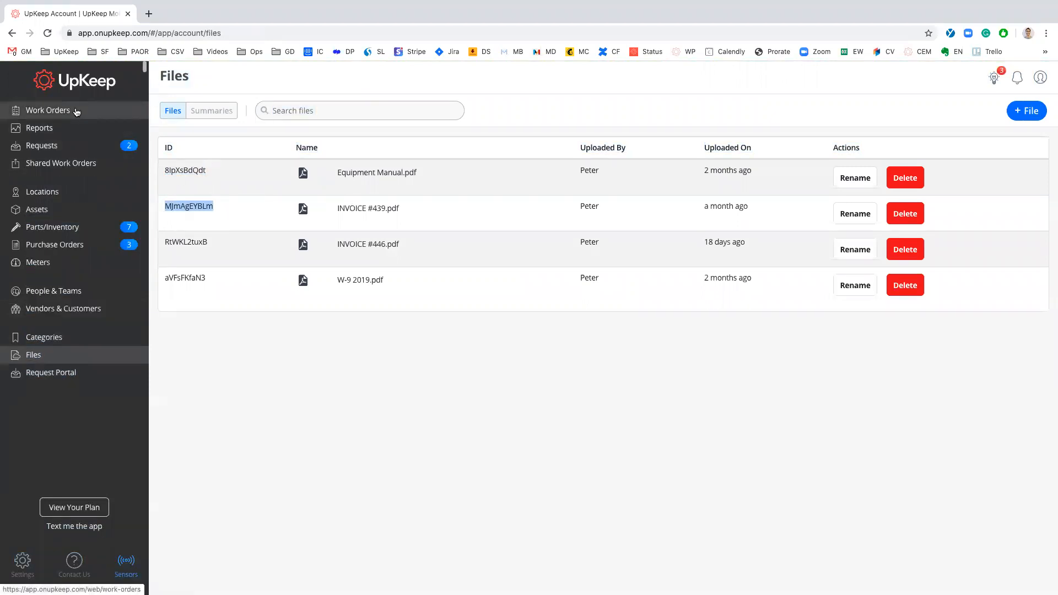
- Import Work Orders.csv from the Desktop into UpKeep's work orders and confirm the import
{"action": "left_click", "coordinate": [77, 111]}
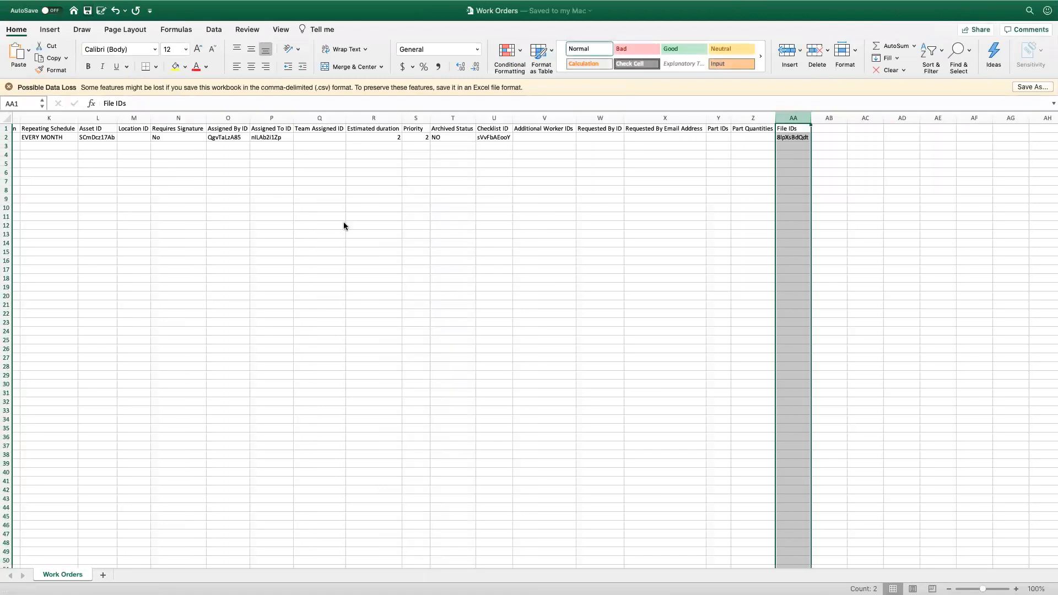
{"action": "key", "text": "ctrl+Up"}
{"action": "left_click", "coordinate": [694, 57]}
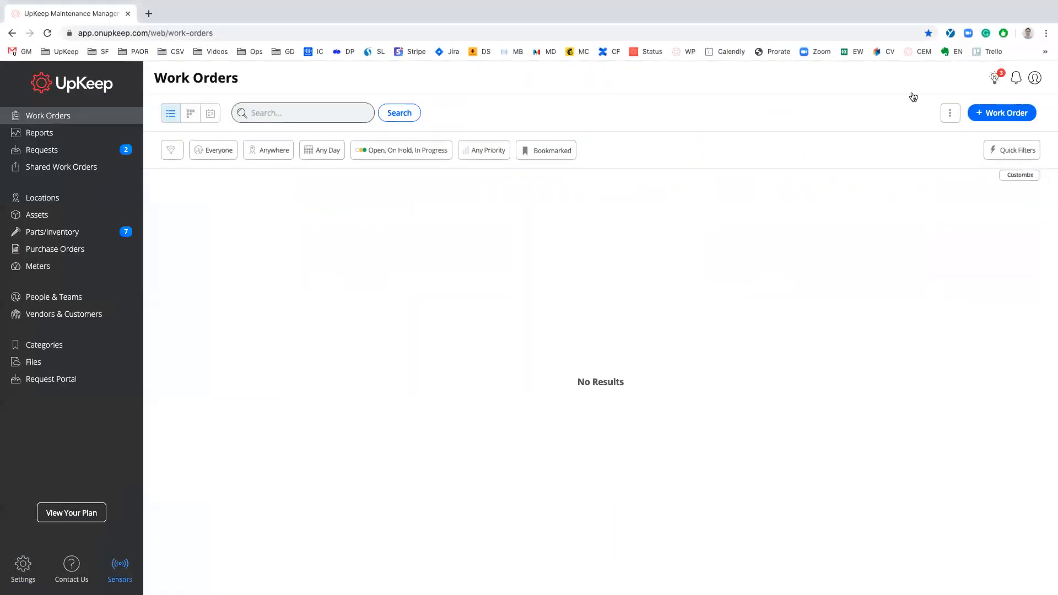
{"action": "left_click", "coordinate": [949, 113]}
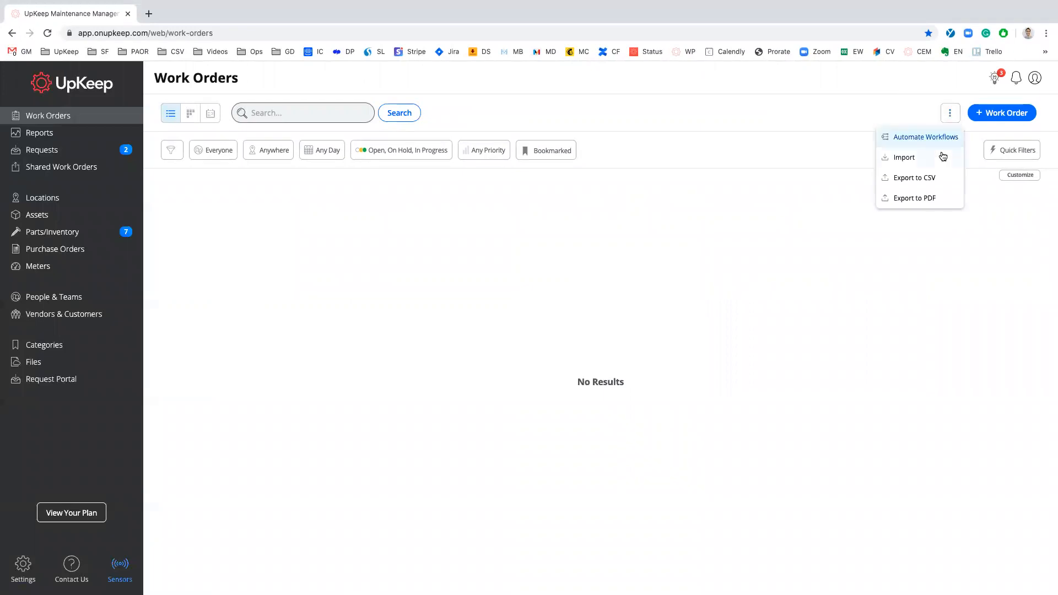
{"action": "left_click", "coordinate": [939, 157]}
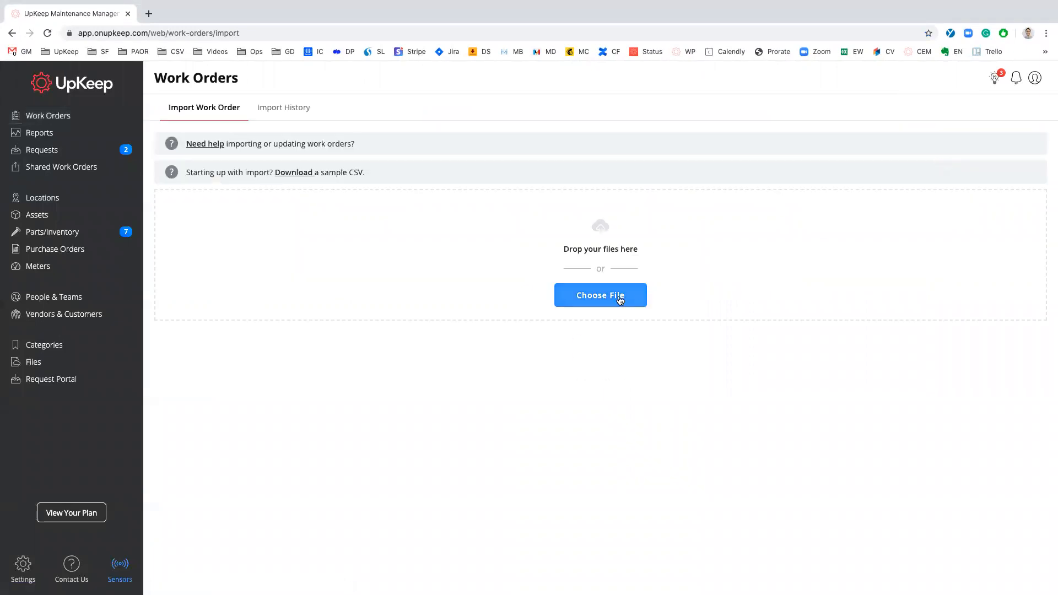
{"action": "left_click", "coordinate": [620, 300]}
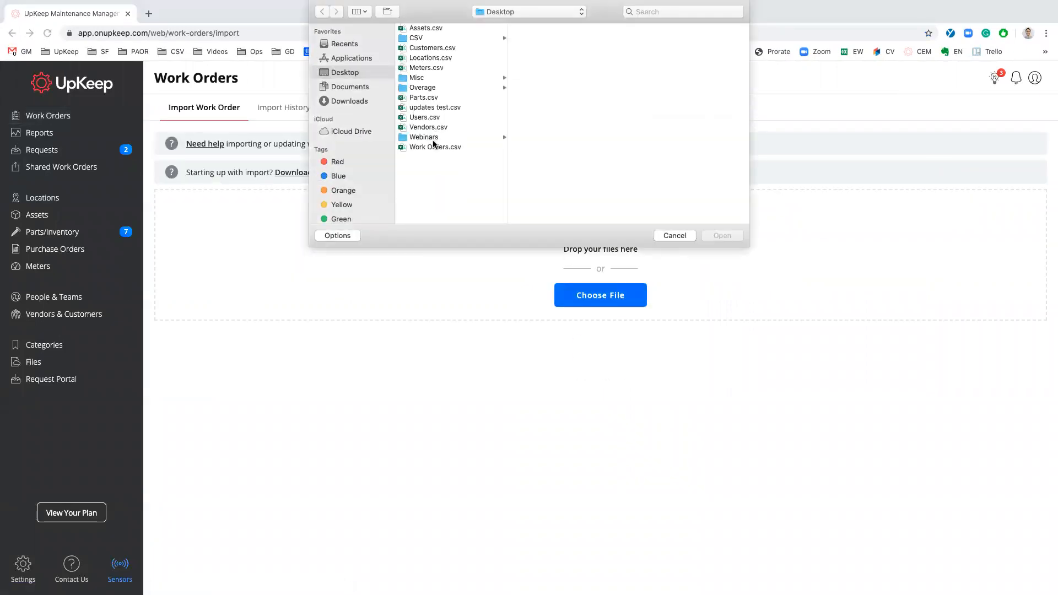
{"action": "left_click", "coordinate": [435, 147]}
{"action": "left_click", "coordinate": [725, 235]}
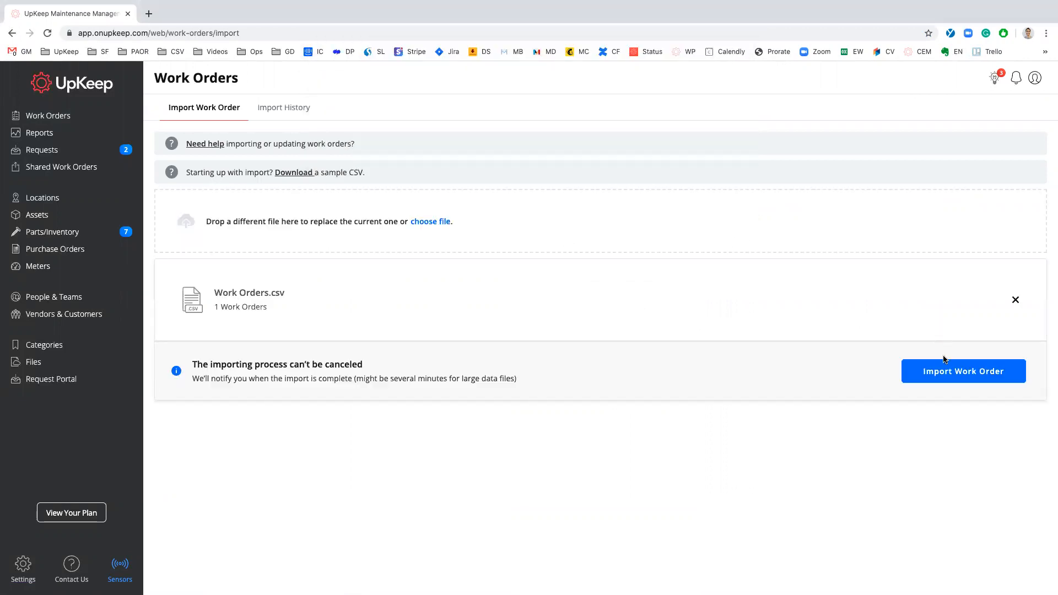
{"action": "left_click", "coordinate": [942, 368]}
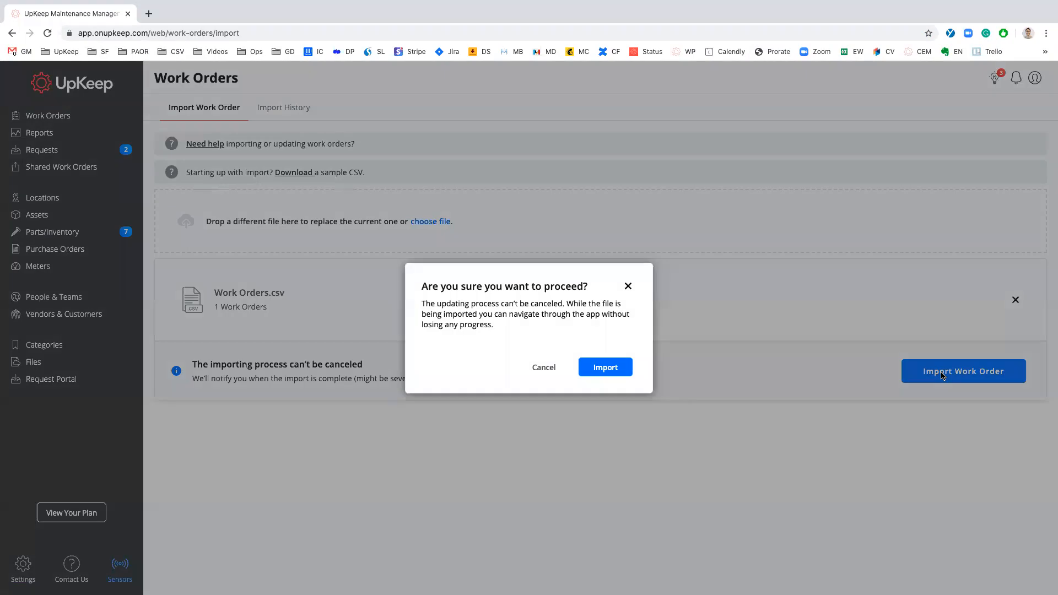
{"action": "left_click", "coordinate": [606, 368]}
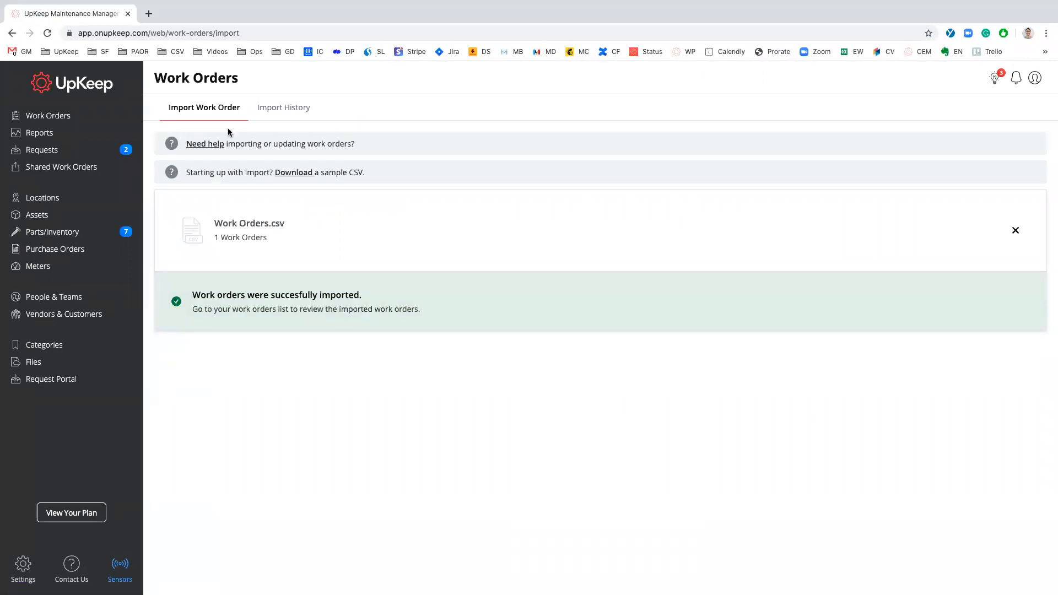
- Review the imported Monthly Fish Tank Maintenance work order's details, tasks, parts, additional costs and attached files
{"action": "left_click", "coordinate": [94, 117]}
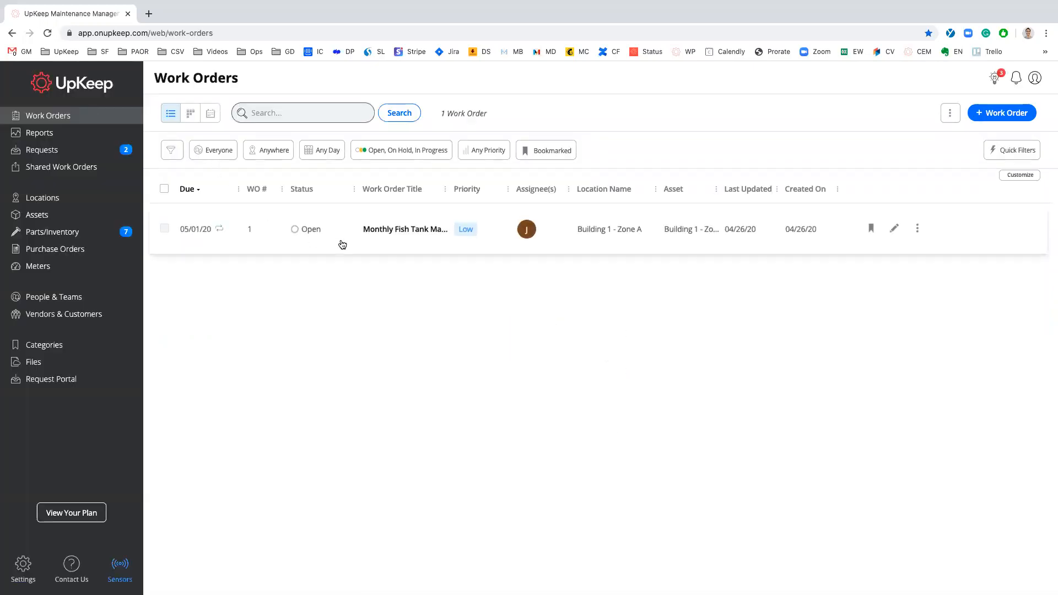
{"action": "left_click", "coordinate": [429, 239]}
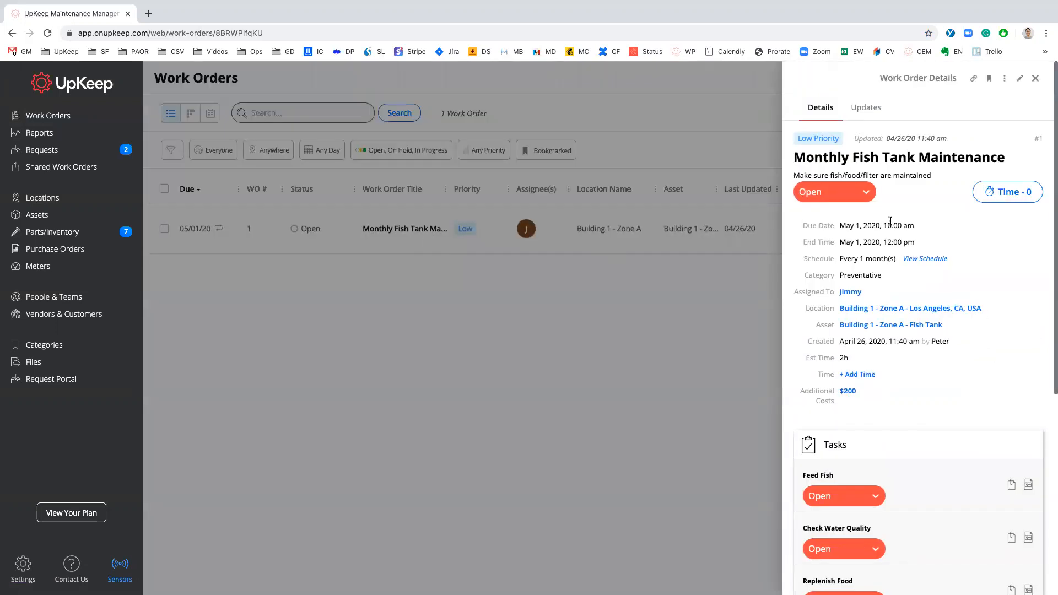
{"action": "scroll", "coordinate": [891, 221], "scroll_direction": "down", "scroll_amount": 3}
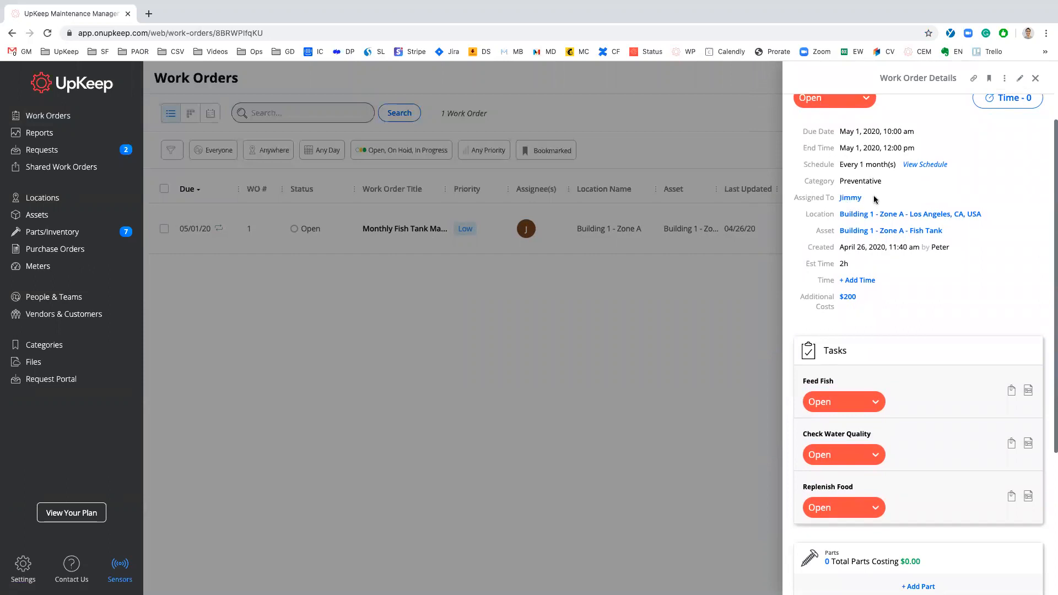
{"action": "scroll", "coordinate": [876, 200], "scroll_direction": "down", "scroll_amount": 1}
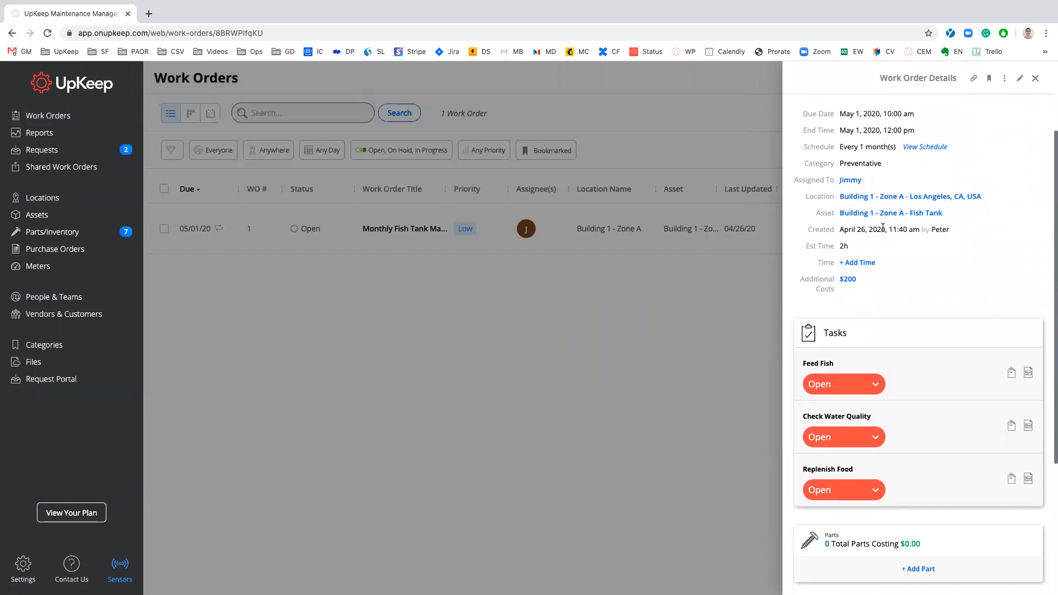
{"action": "scroll", "coordinate": [883, 227], "scroll_direction": "down", "scroll_amount": 1}
{"action": "scroll", "coordinate": [883, 227], "scroll_direction": "down", "scroll_amount": 1}
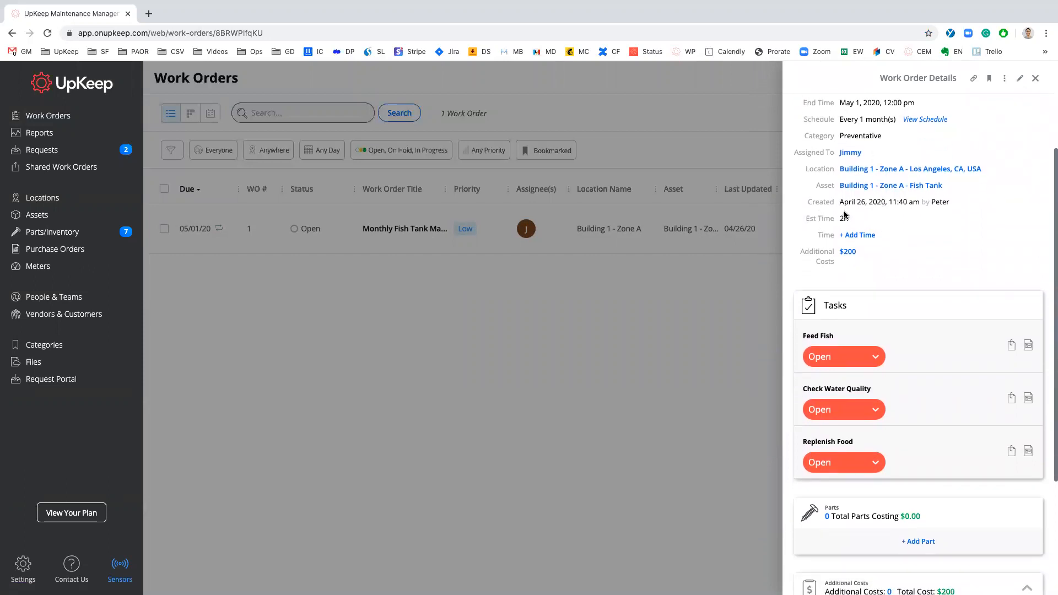
{"action": "scroll", "coordinate": [846, 215], "scroll_direction": "down", "scroll_amount": 1}
{"action": "scroll", "coordinate": [846, 215], "scroll_direction": "down", "scroll_amount": 1}
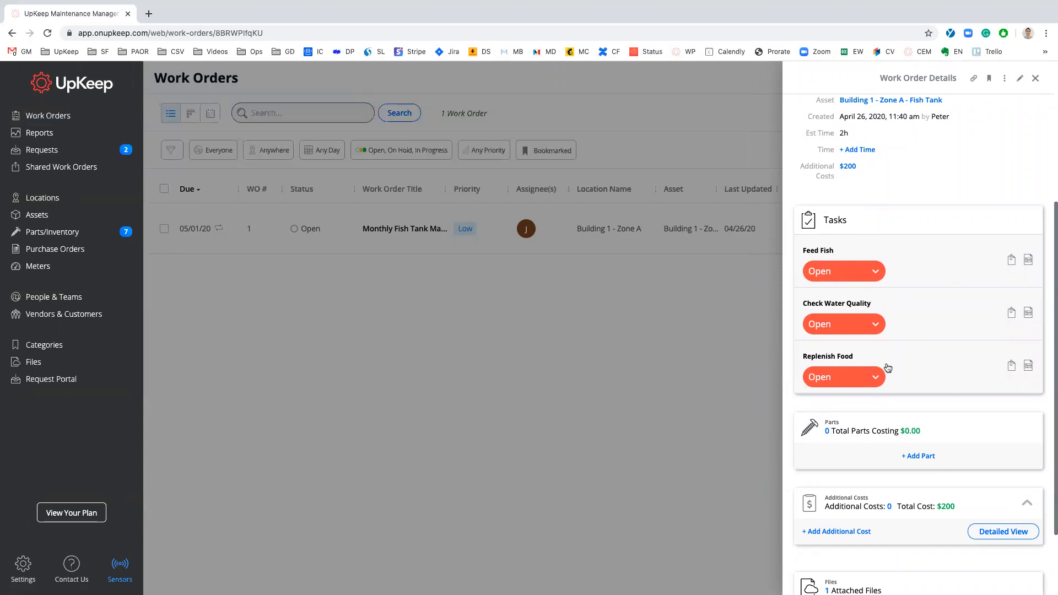
{"action": "scroll", "coordinate": [856, 388], "scroll_direction": "down", "scroll_amount": 2}
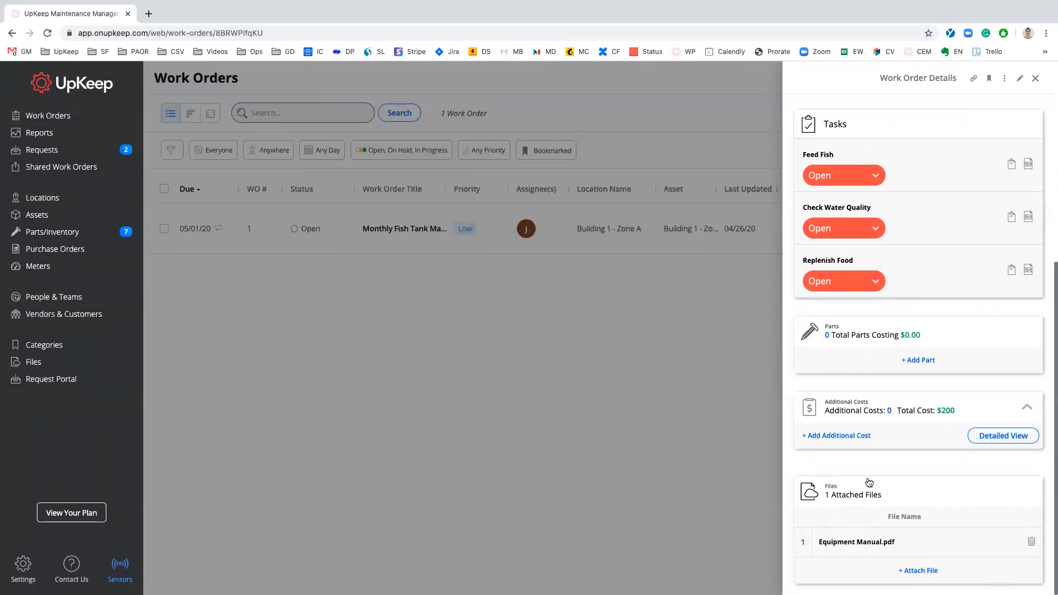
{"action": "scroll", "coordinate": [864, 358], "scroll_direction": "up", "scroll_amount": 6}
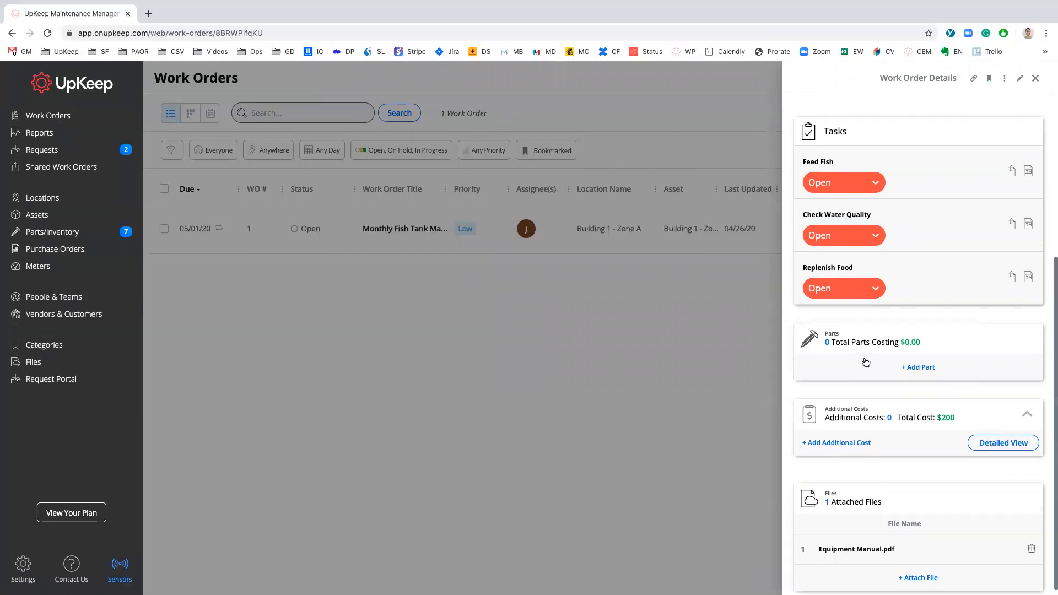
{"action": "scroll", "coordinate": [864, 357], "scroll_direction": "up", "scroll_amount": 1}
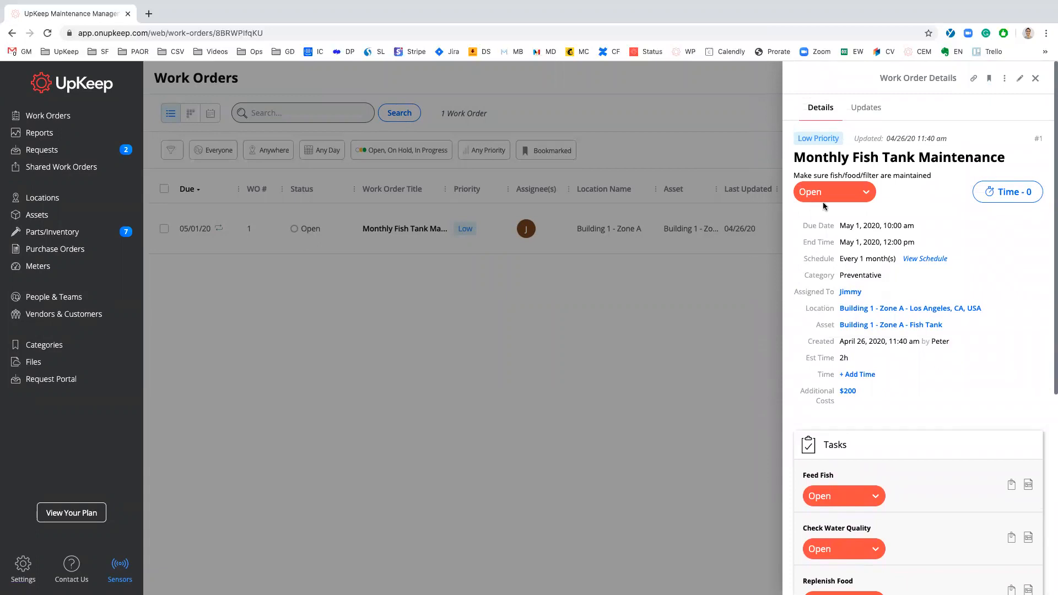
{"action": "left_click", "coordinate": [1035, 79]}
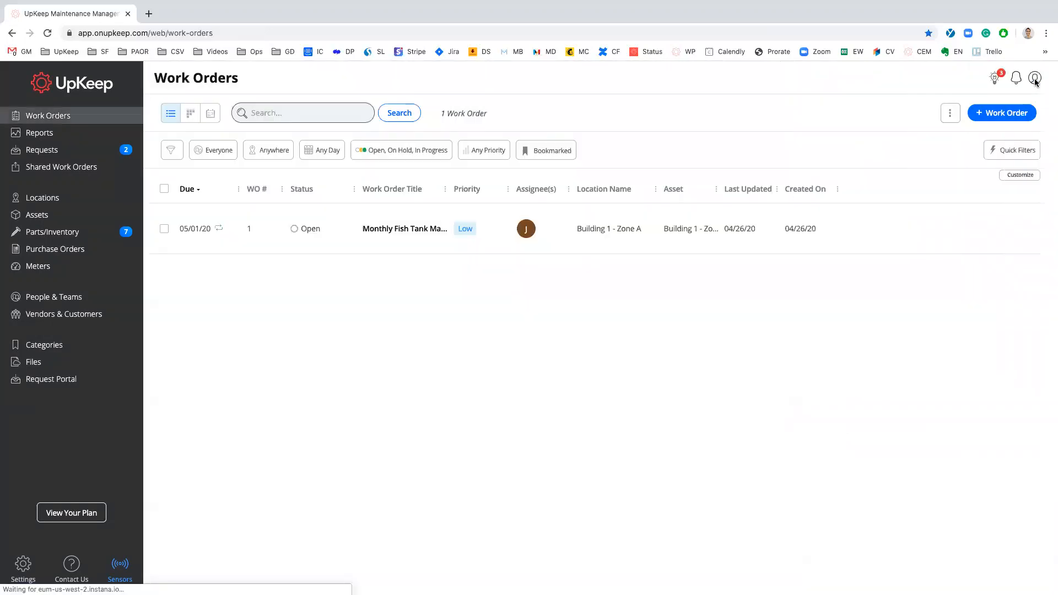
- Check the work order import history and read the failed-row error for asdf.csv
{"action": "left_click", "coordinate": [951, 117]}
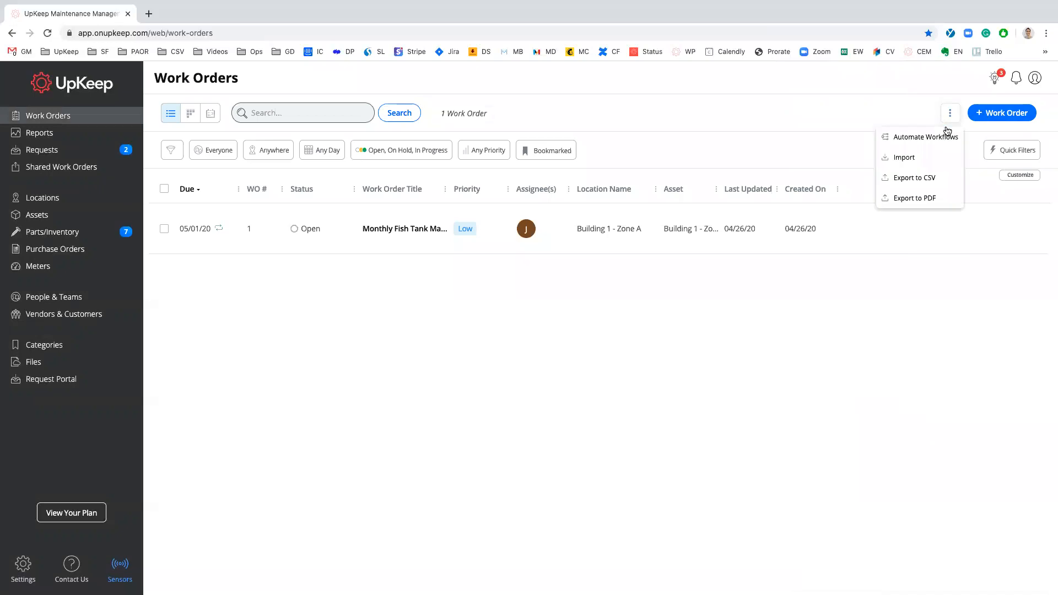
{"action": "left_click", "coordinate": [916, 157]}
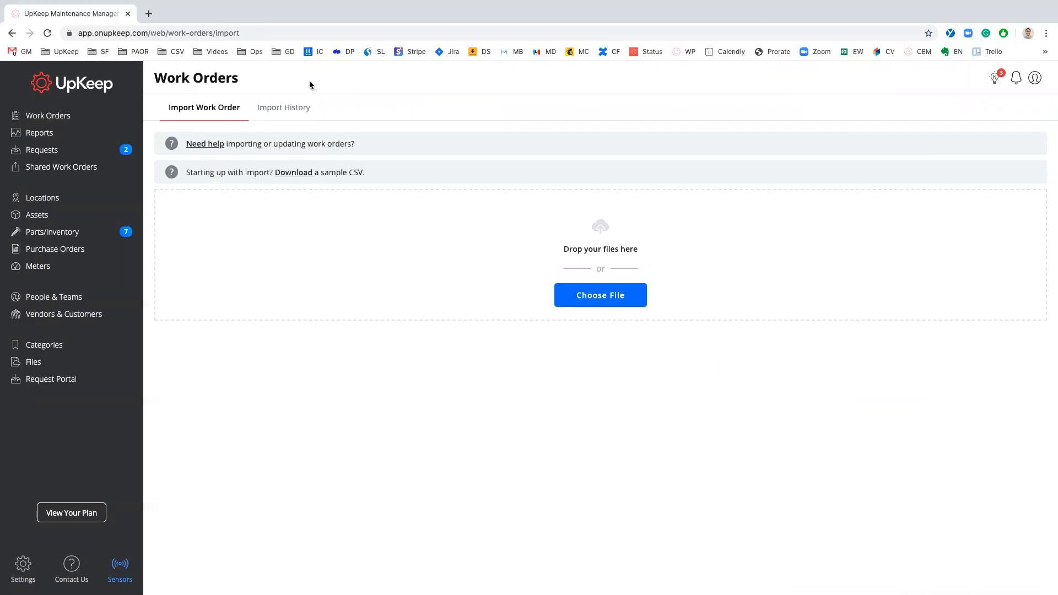
{"action": "left_click", "coordinate": [298, 108]}
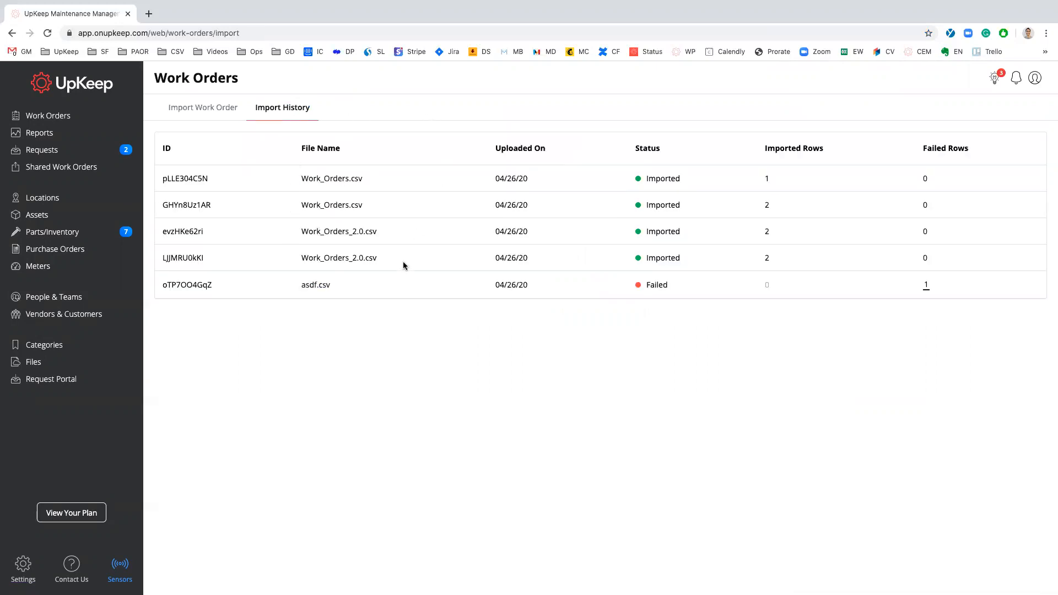
{"action": "double_click", "coordinate": [658, 285]}
{"action": "left_click", "coordinate": [926, 287]}
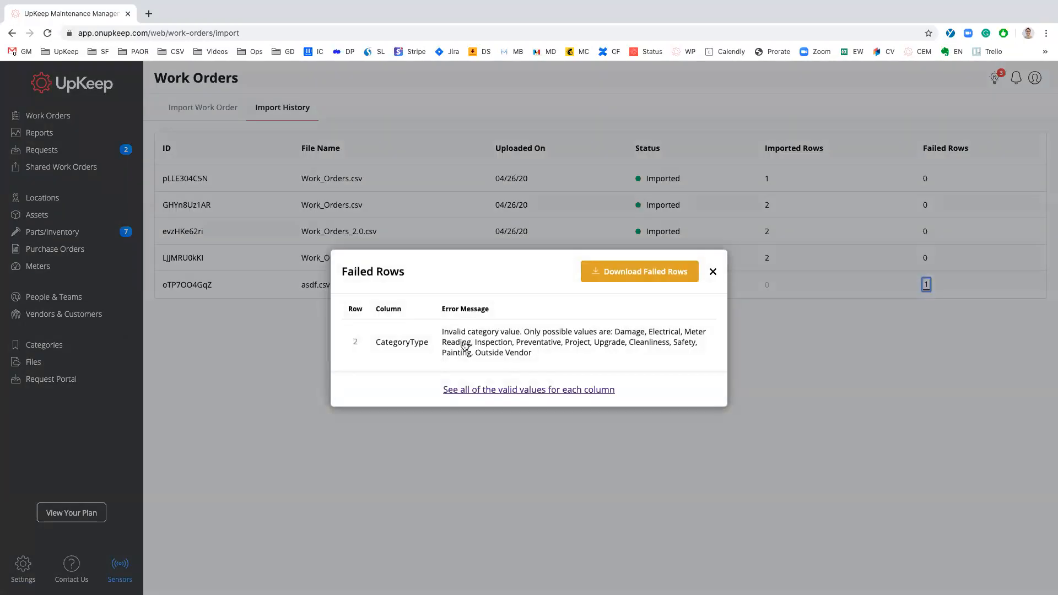
{"action": "left_click_drag", "start_coordinate": [532, 354], "coordinate": [432, 343]}
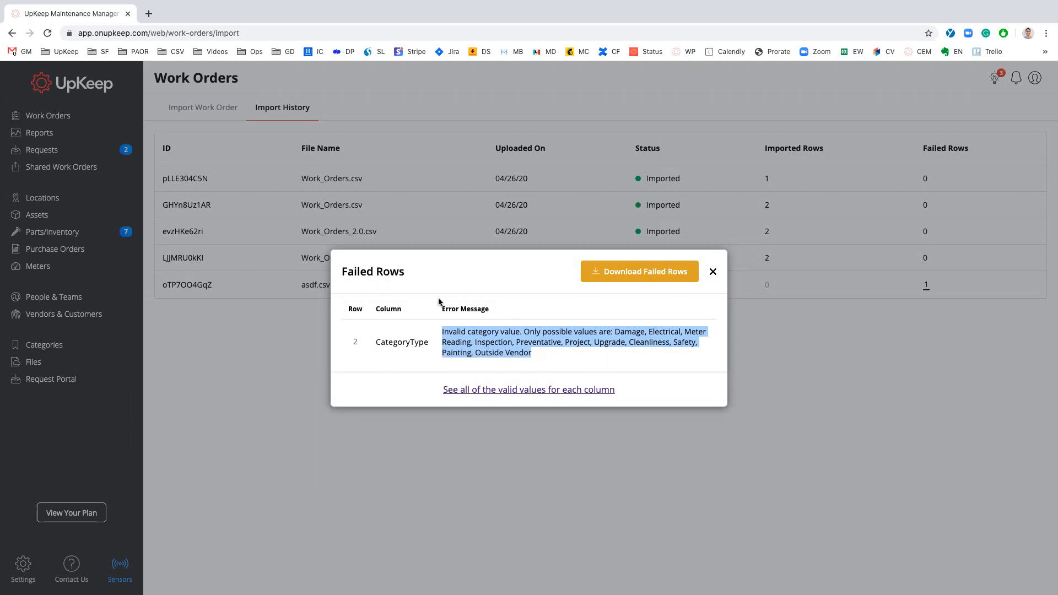
{"action": "left_click", "coordinate": [289, 397]}
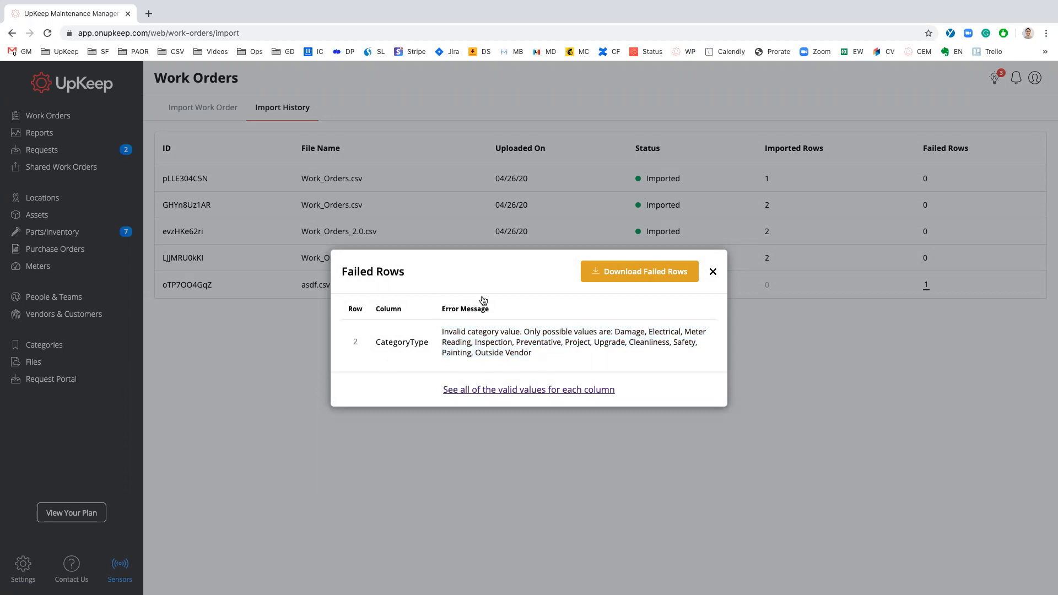
{"action": "left_click", "coordinate": [713, 272]}
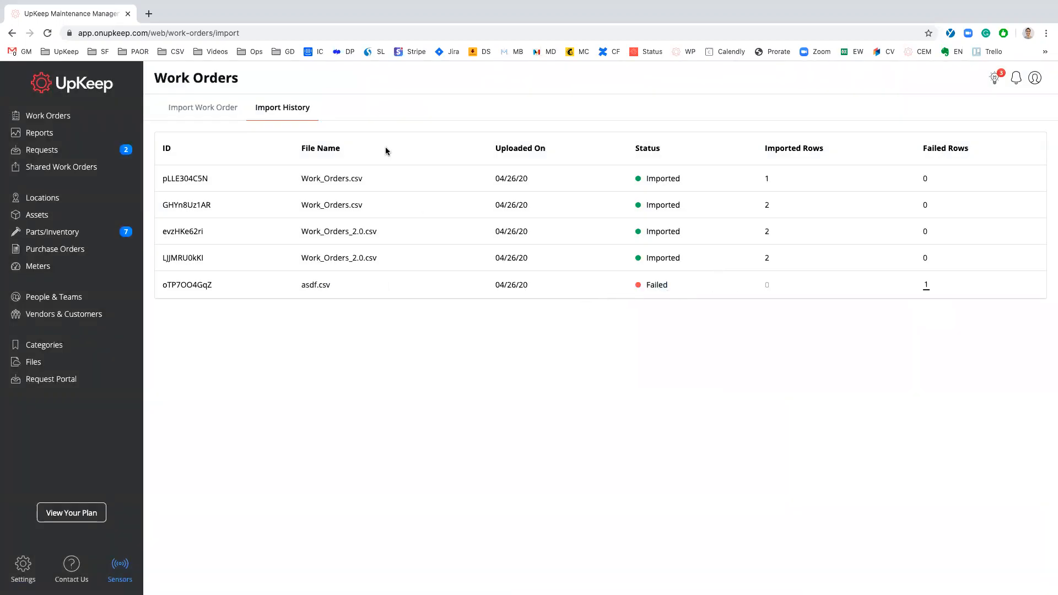
{"action": "left_click", "coordinate": [210, 112]}
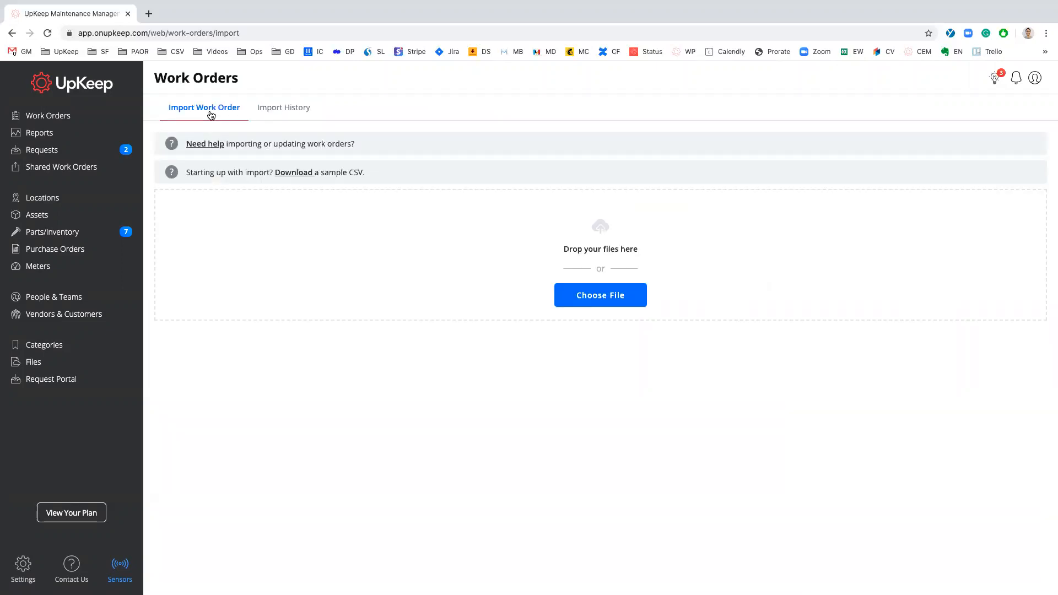
- Open the CSV export options for the filtered work orders and look through all the exportable columns
{"action": "left_click", "coordinate": [91, 116]}
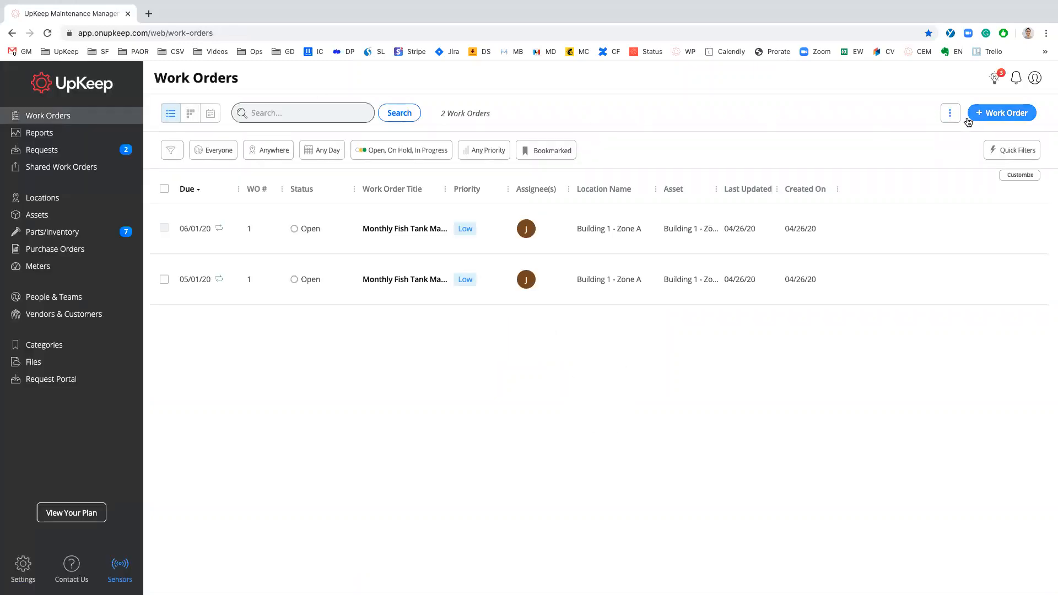
{"action": "left_click", "coordinate": [951, 115]}
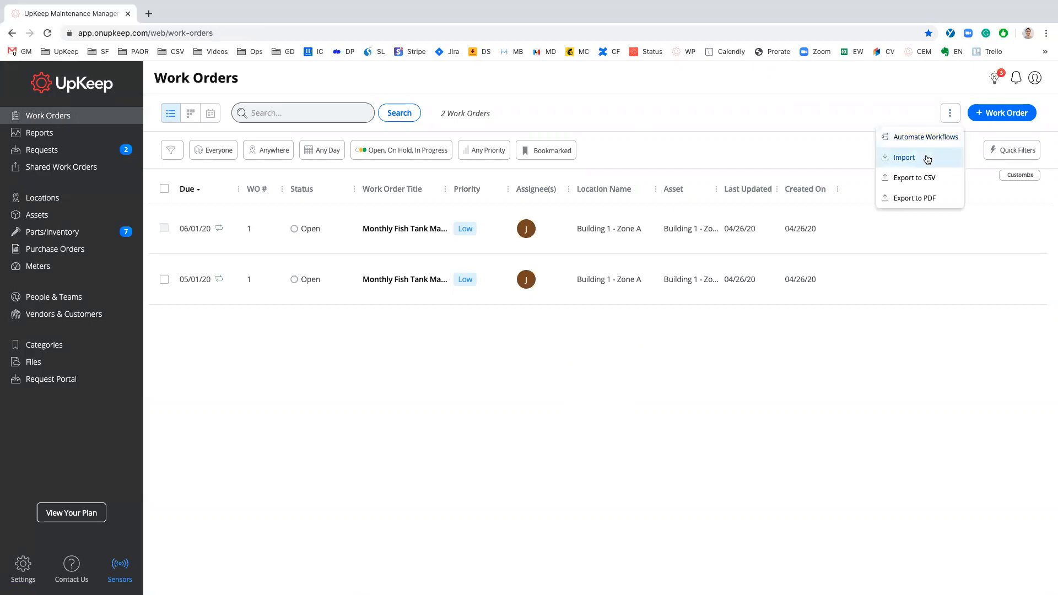
{"action": "left_click", "coordinate": [916, 181]}
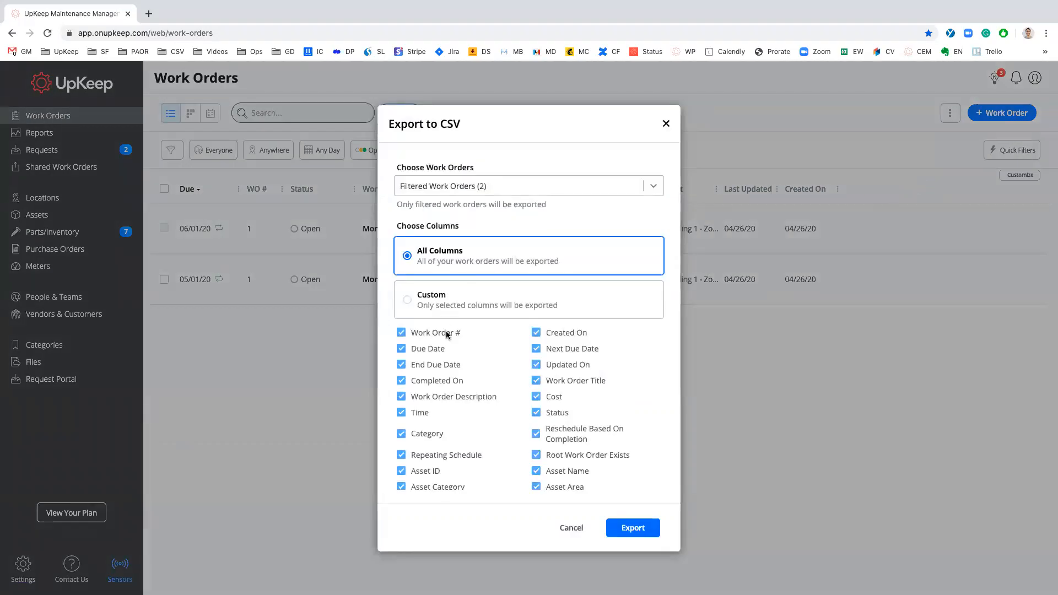
{"action": "scroll", "coordinate": [478, 347], "scroll_direction": "down", "scroll_amount": 1}
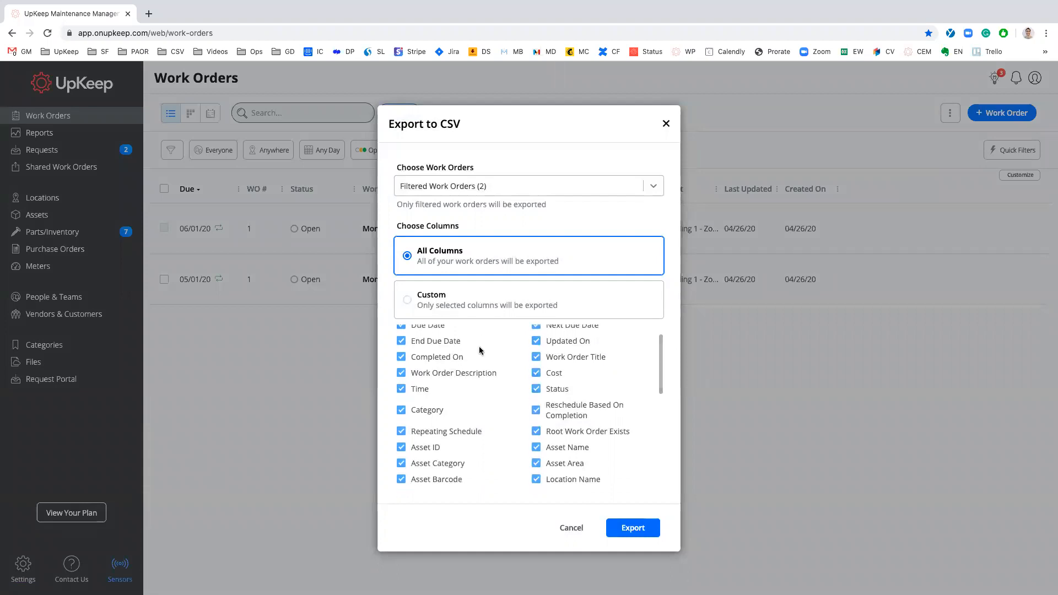
{"action": "scroll", "coordinate": [479, 346], "scroll_direction": "up", "scroll_amount": 1}
{"action": "scroll", "coordinate": [479, 390], "scroll_direction": "down", "scroll_amount": 5}
{"action": "scroll", "coordinate": [479, 393], "scroll_direction": "down", "scroll_amount": 2}
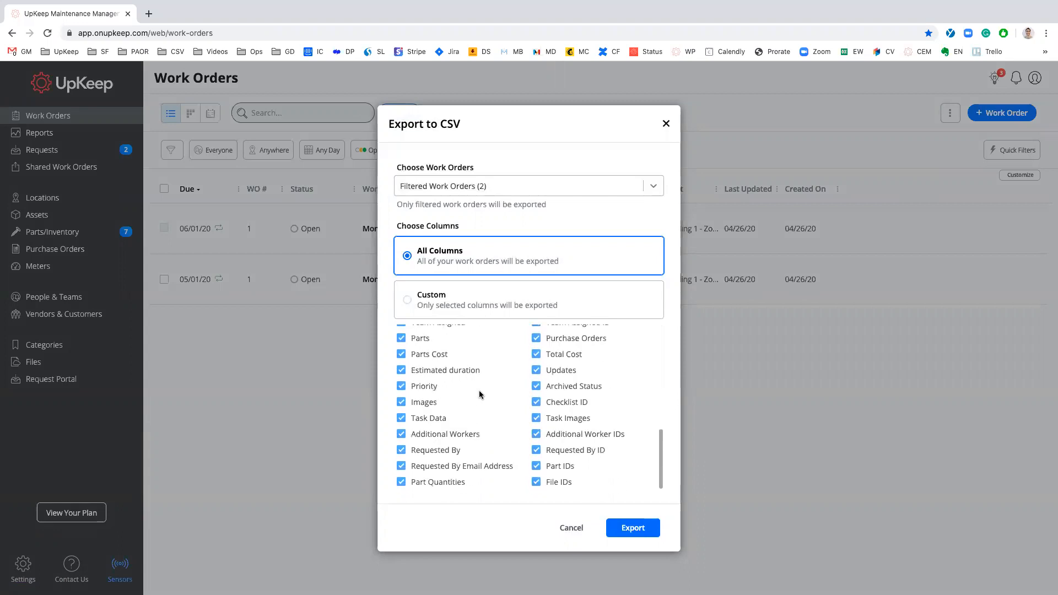
{"action": "scroll", "coordinate": [479, 393], "scroll_direction": "up", "scroll_amount": 5}
{"action": "scroll", "coordinate": [479, 390], "scroll_direction": "up", "scroll_amount": 1}
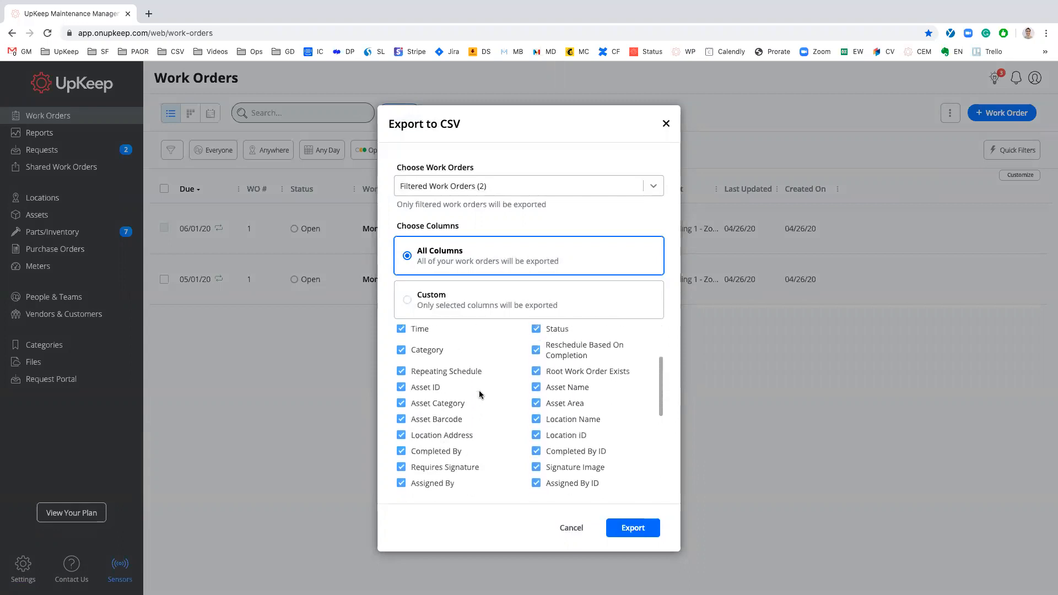
- Set the export to custom columns and include Work Order #, Due Date, End Due Date and Completed On
{"action": "left_click", "coordinate": [408, 300]}
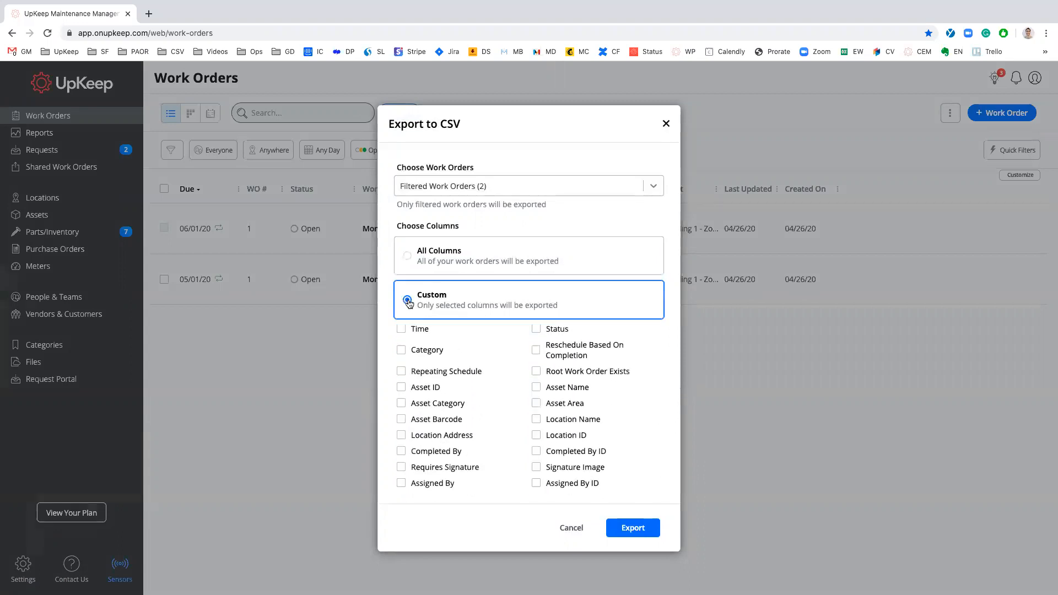
{"action": "scroll", "coordinate": [425, 385], "scroll_direction": "up", "scroll_amount": 3}
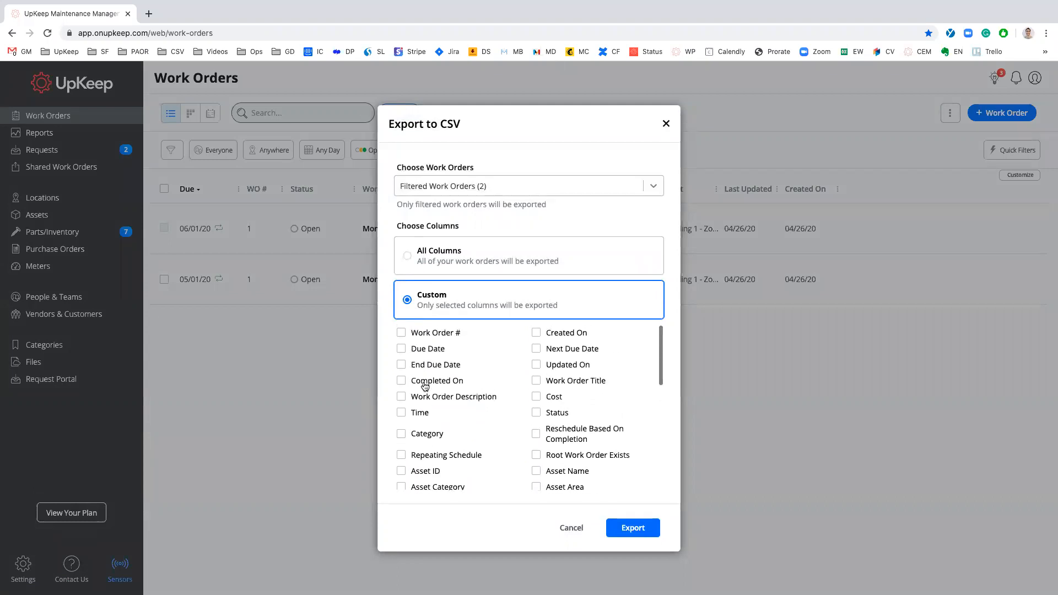
{"action": "left_click", "coordinate": [401, 333]}
{"action": "left_click", "coordinate": [401, 349]}
{"action": "left_click", "coordinate": [401, 365]}
{"action": "left_click", "coordinate": [402, 381]}
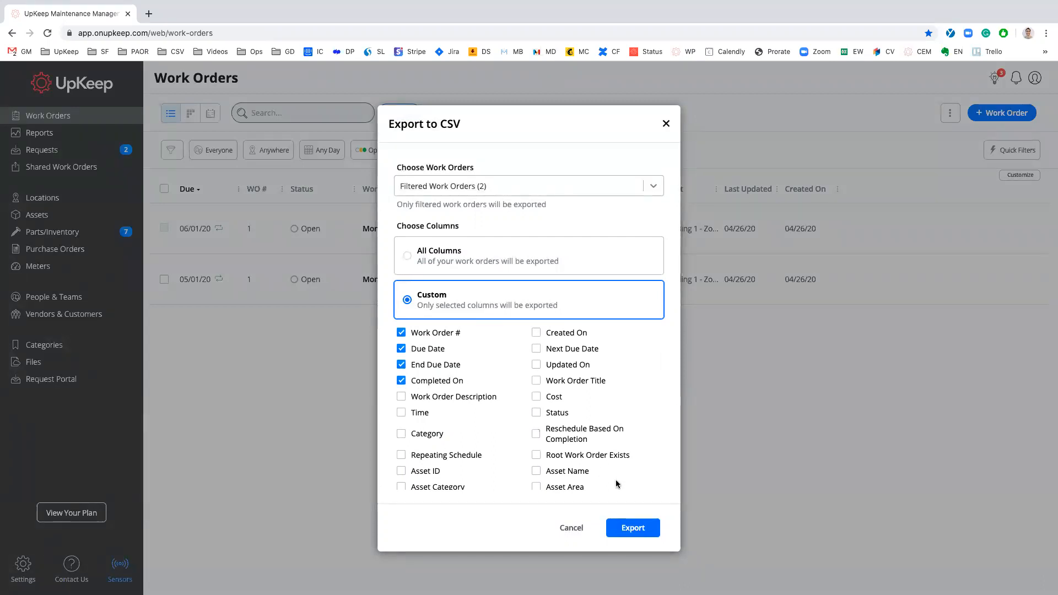
- Export the filtered work orders with the chosen columns and download the resulting CSV file
{"action": "left_click", "coordinate": [634, 527]}
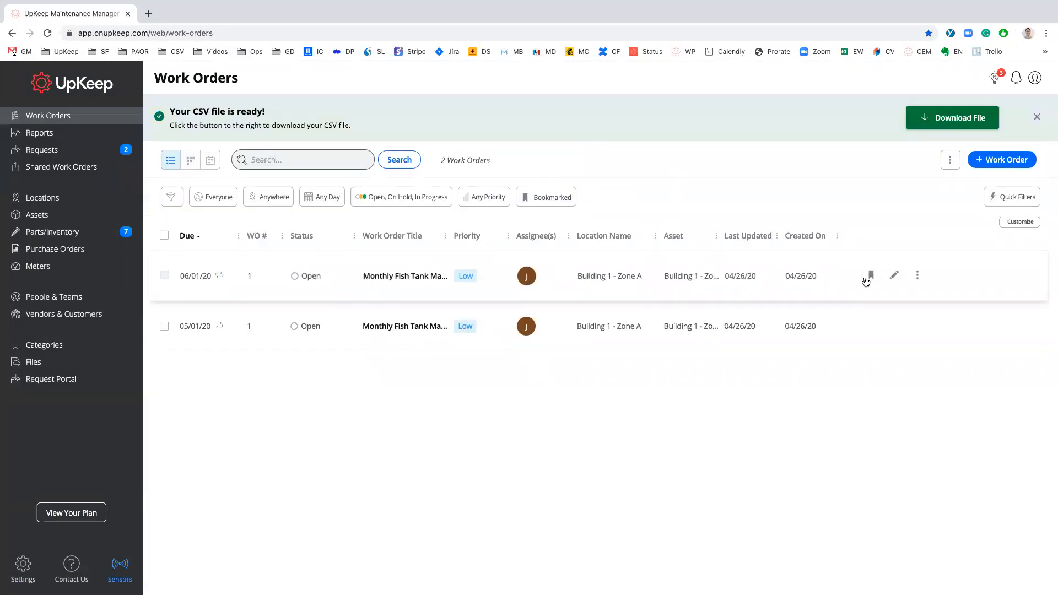
{"action": "left_click", "coordinate": [930, 119]}
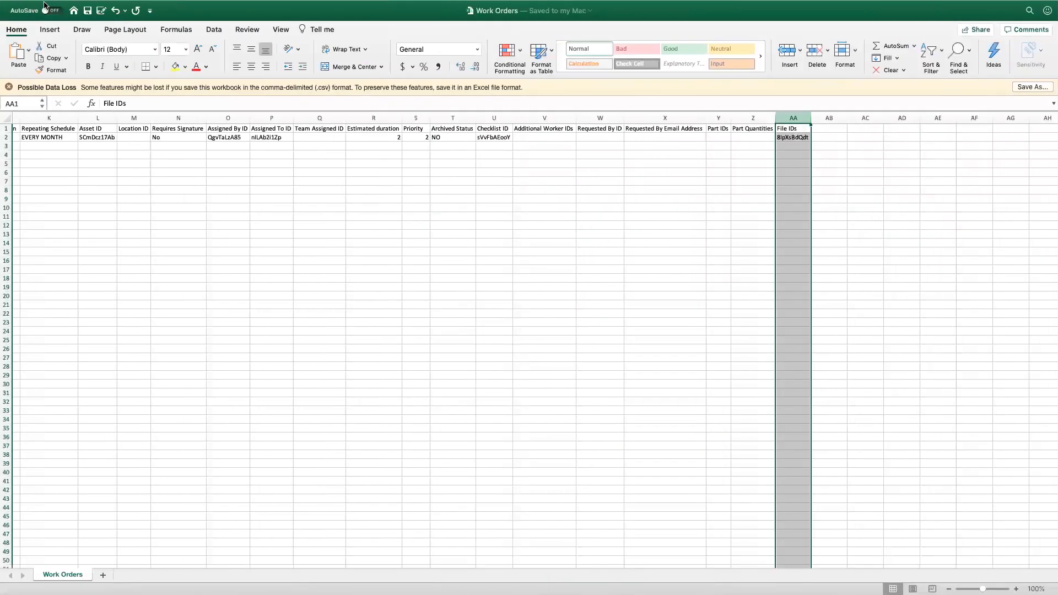
- Switch to Excel, close the Work Orders workbook, and review the exported CSV's ID, work order and date columns before closing it
{"action": "left_click", "coordinate": [10, 23]}
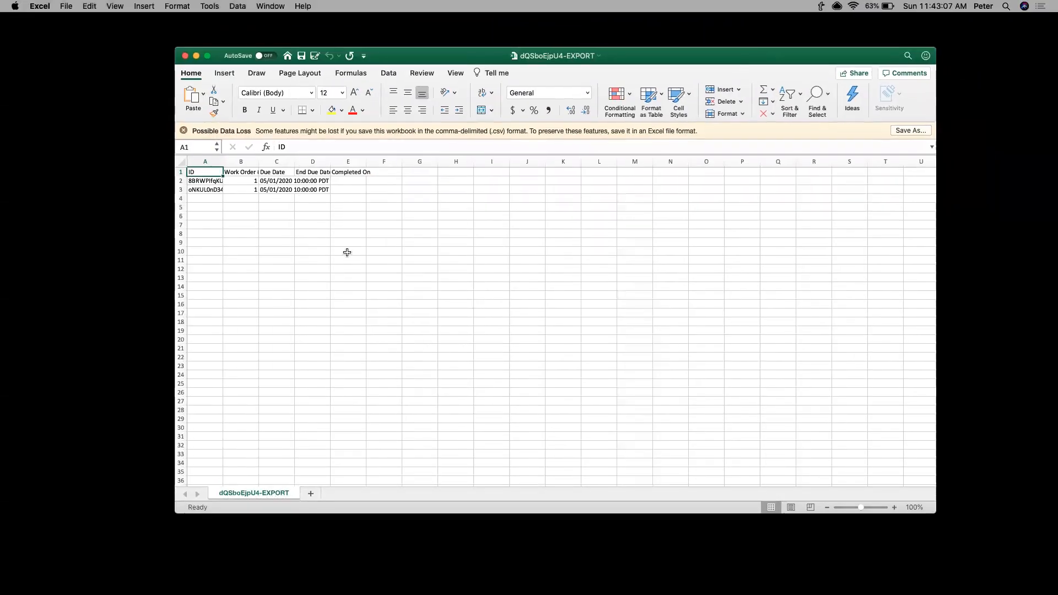
{"action": "left_click", "coordinate": [347, 253]}
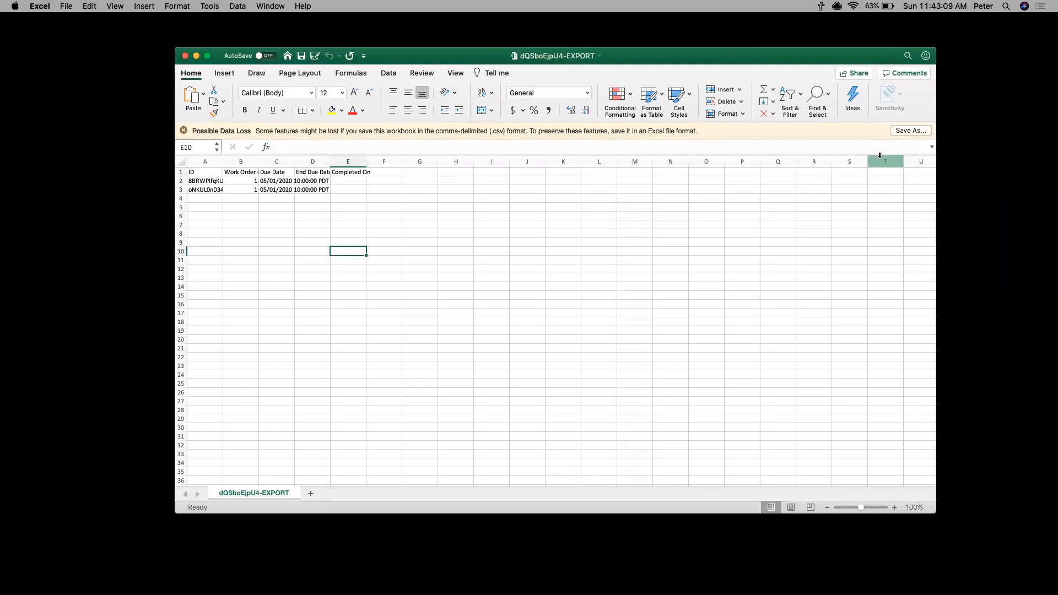
{"action": "left_click_drag", "start_coordinate": [205, 162], "coordinate": [343, 164]}
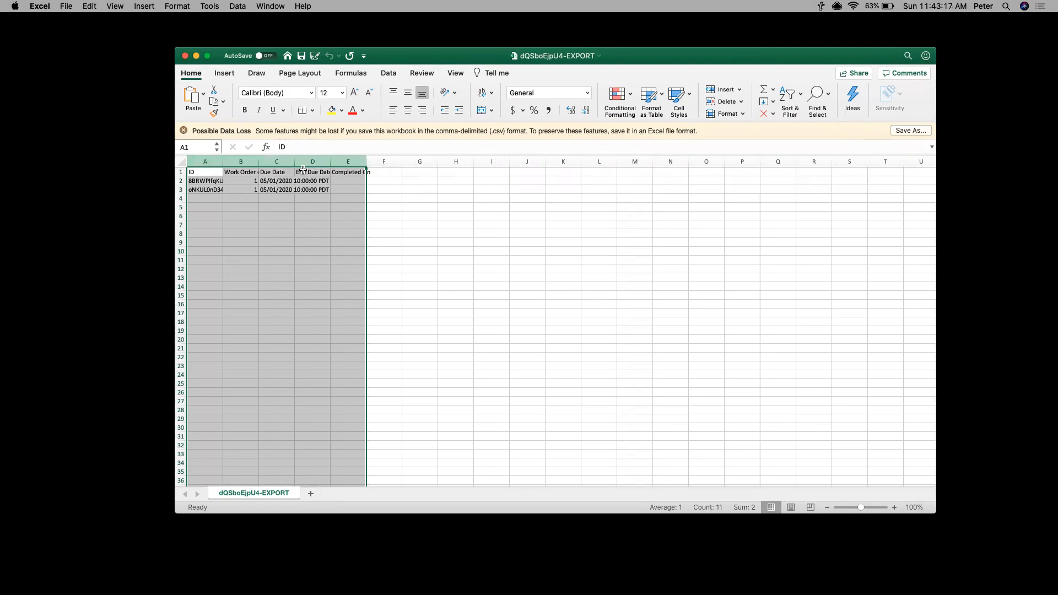
{"action": "left_click", "coordinate": [185, 57]}
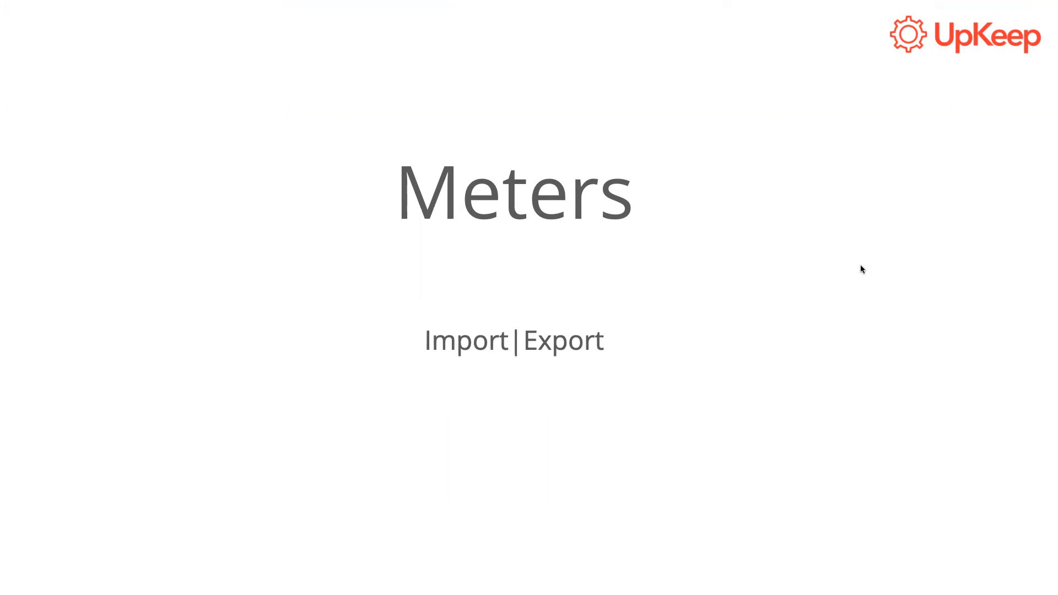
- Return to UpKeep in the browser, close the blank tab and open the import page for meters
{"action": "key", "text": "ctrl+Right"}
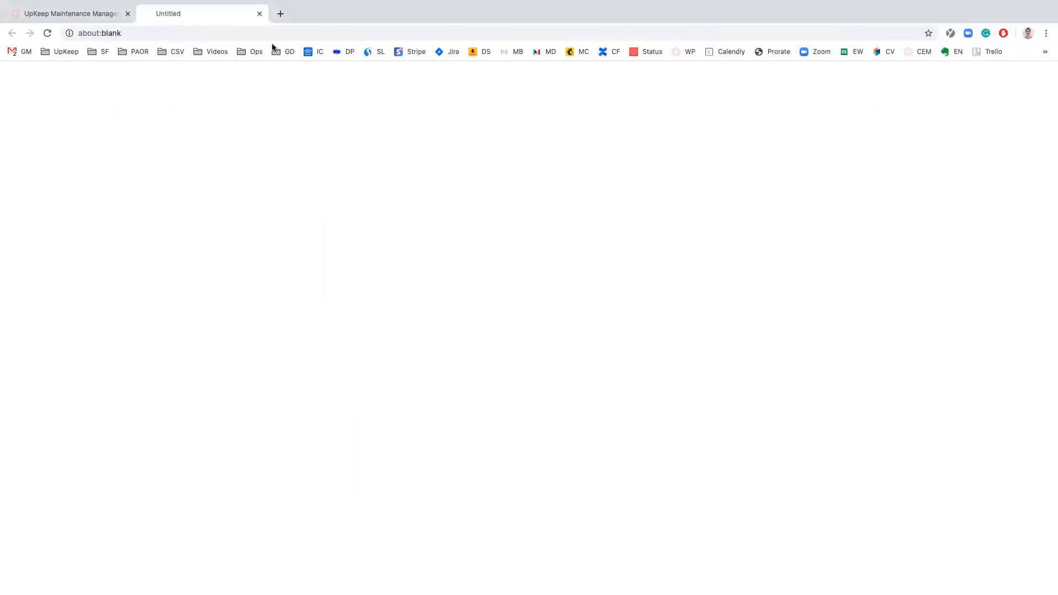
{"action": "left_click", "coordinate": [259, 13]}
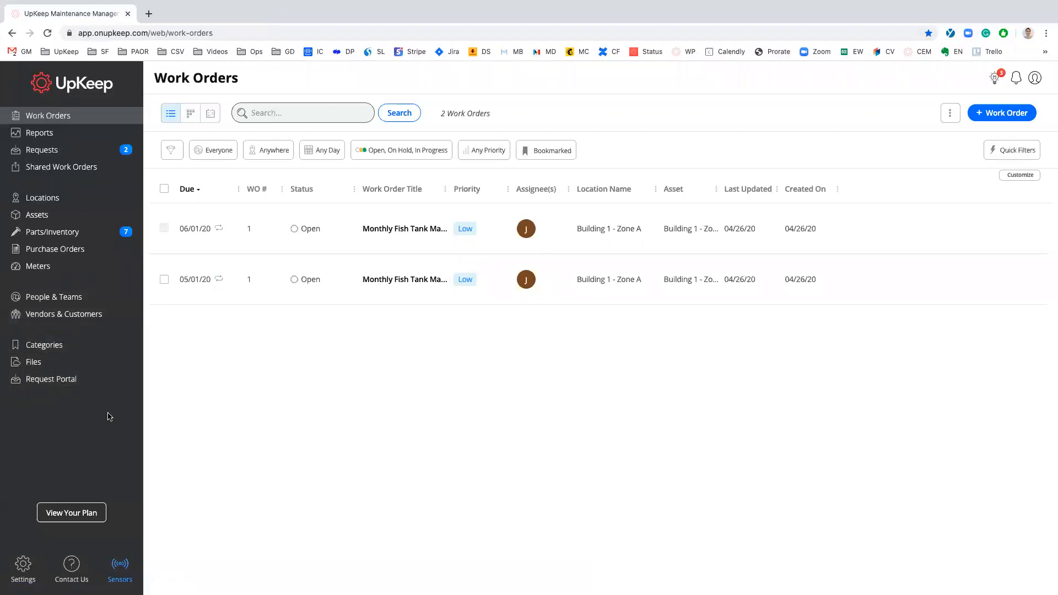
{"action": "left_click", "coordinate": [46, 272]}
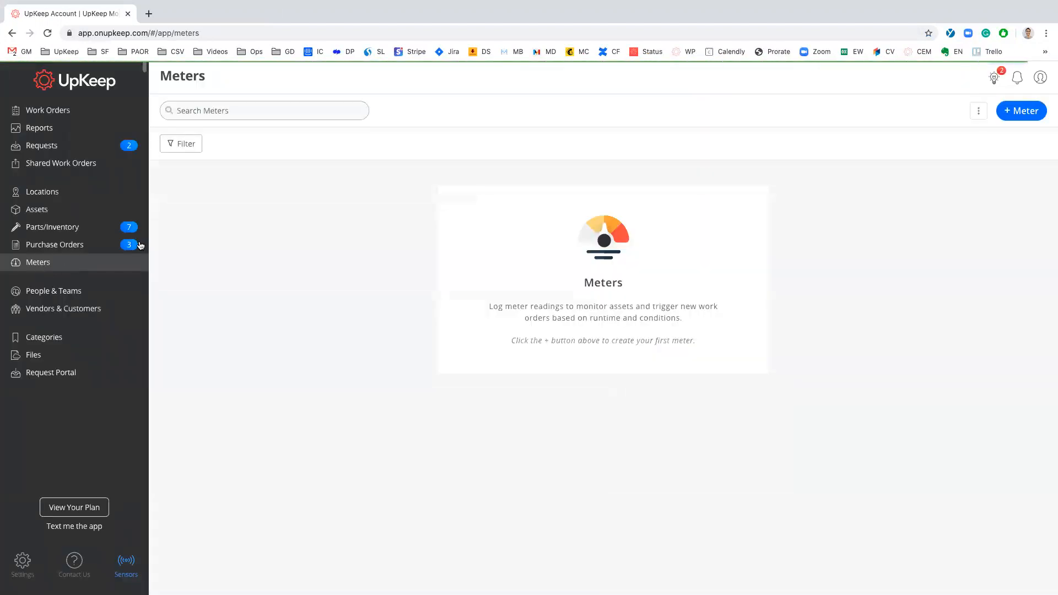
{"action": "left_click", "coordinate": [977, 113]}
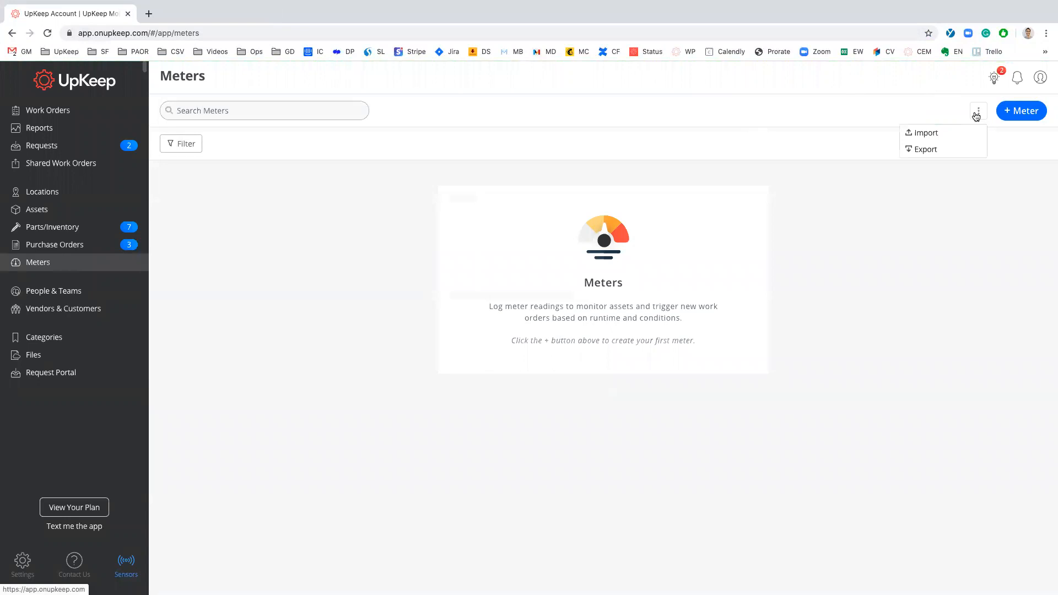
{"action": "left_click", "coordinate": [964, 140]}
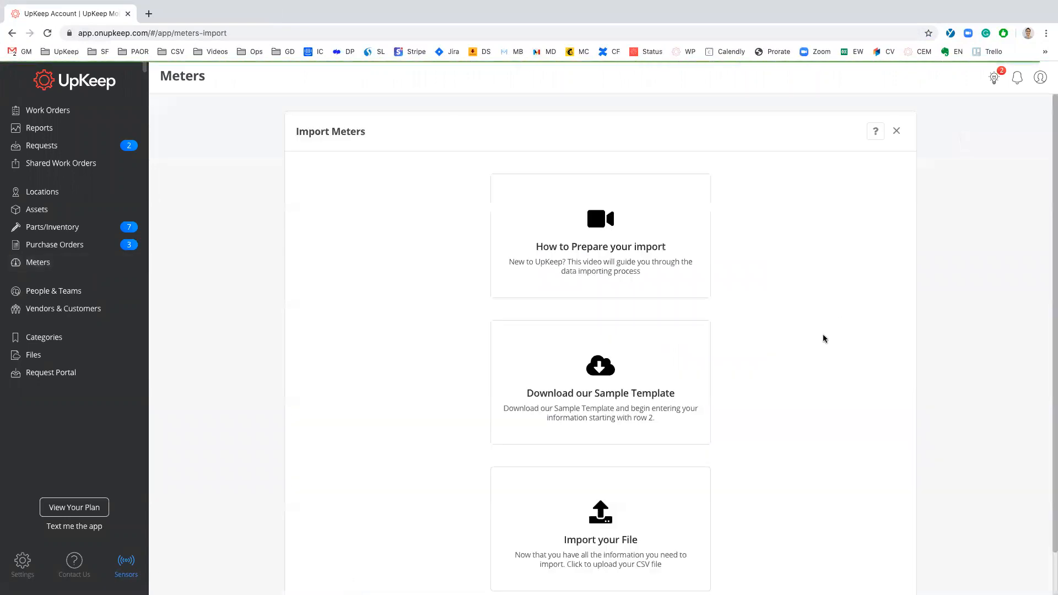
{"action": "scroll", "coordinate": [824, 338], "scroll_direction": "down", "scroll_amount": 2}
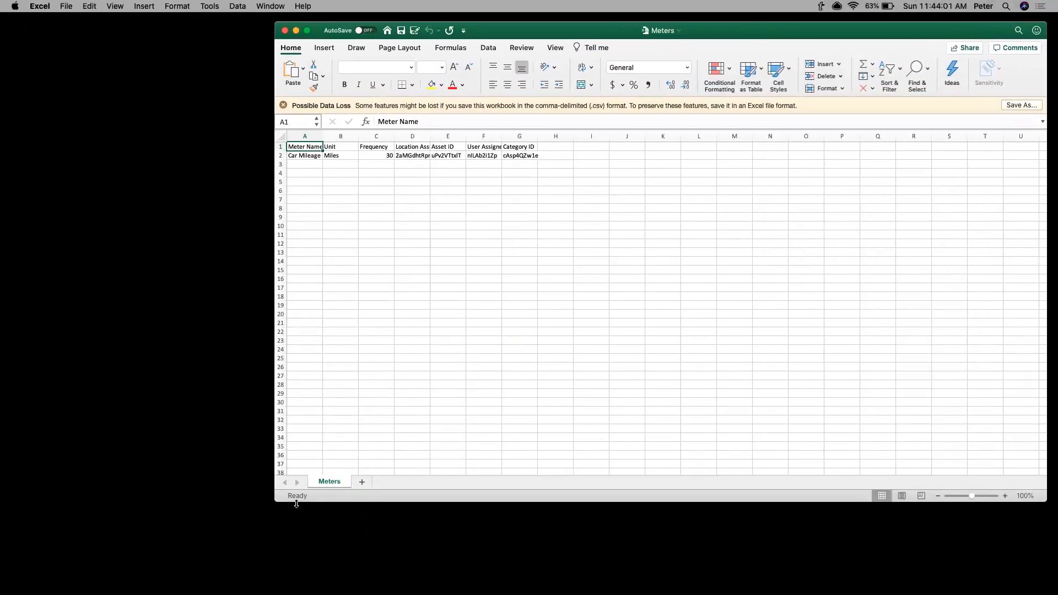
- Enlarge the Meters.csv window in Excel and fit all column widths to their contents
{"action": "left_click_drag", "start_coordinate": [208, 521], "coordinate": [111, 525]}
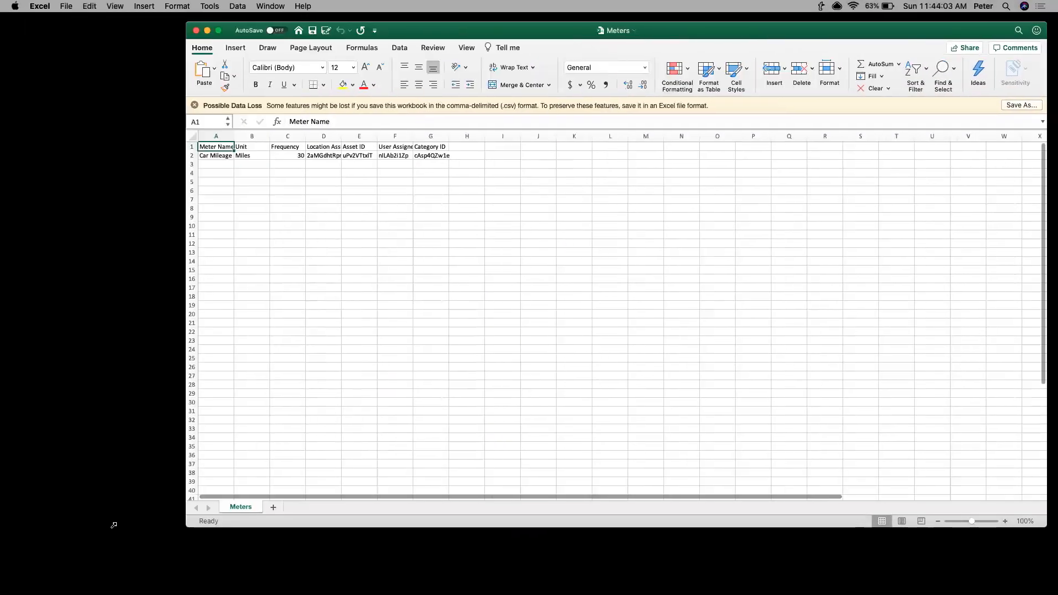
{"action": "left_click", "coordinate": [116, 136]}
{"action": "double_click", "coordinate": [158, 136]}
{"action": "left_click", "coordinate": [204, 192]}
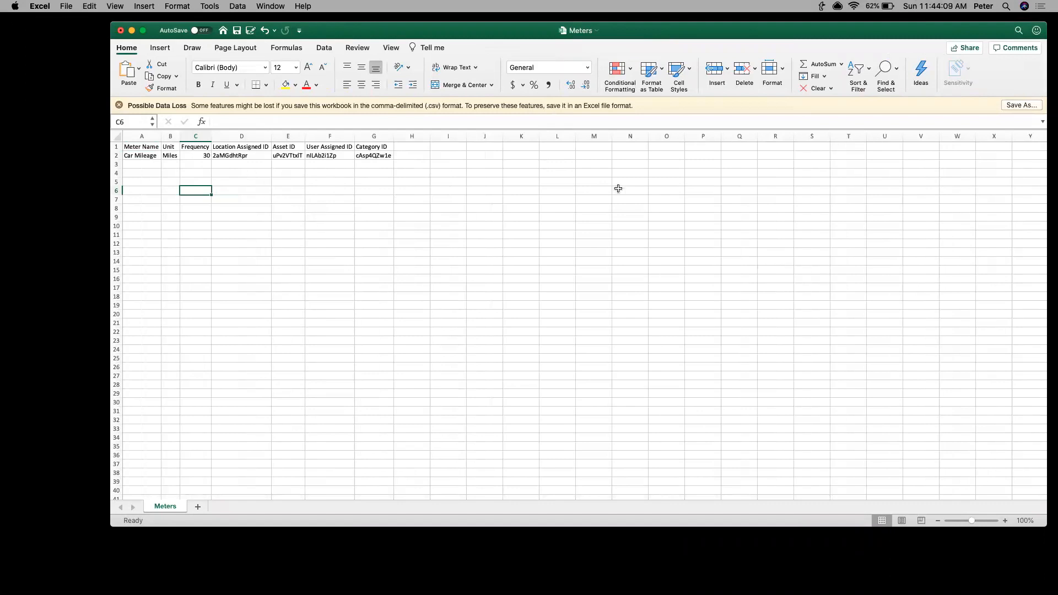
- Review the Frequency column with its value for Car Mileage, the Location Assigned ID column and the Category ID column
{"action": "left_click", "coordinate": [197, 137]}
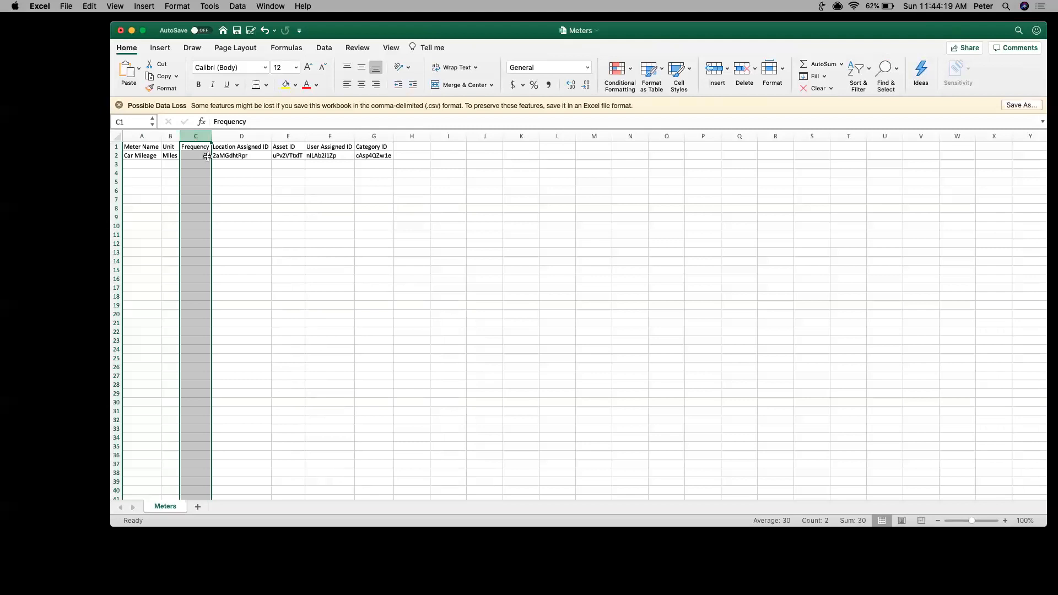
{"action": "left_click", "coordinate": [201, 156]}
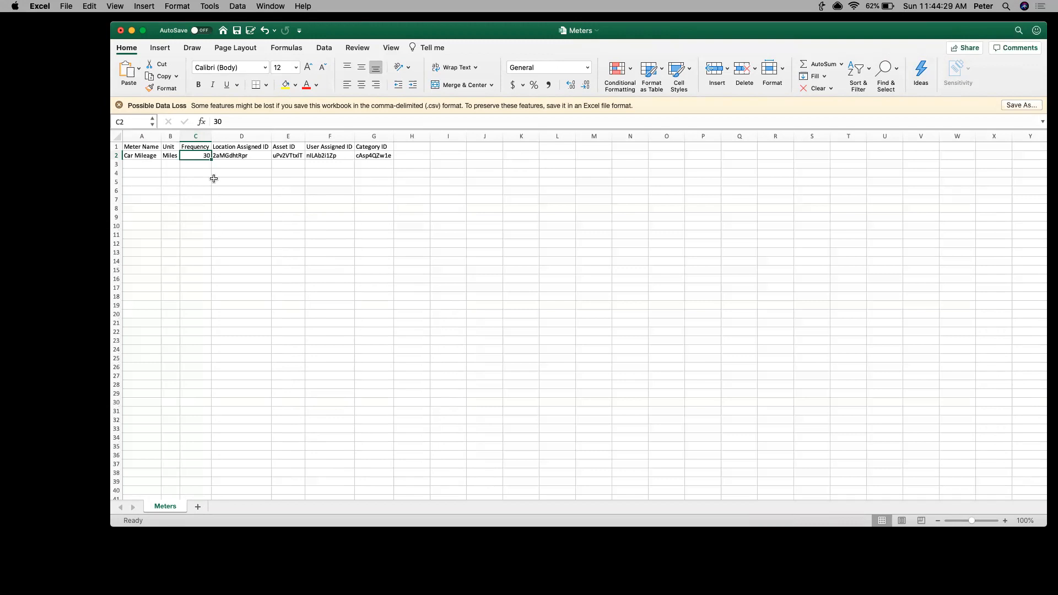
{"action": "left_click", "coordinate": [241, 182]}
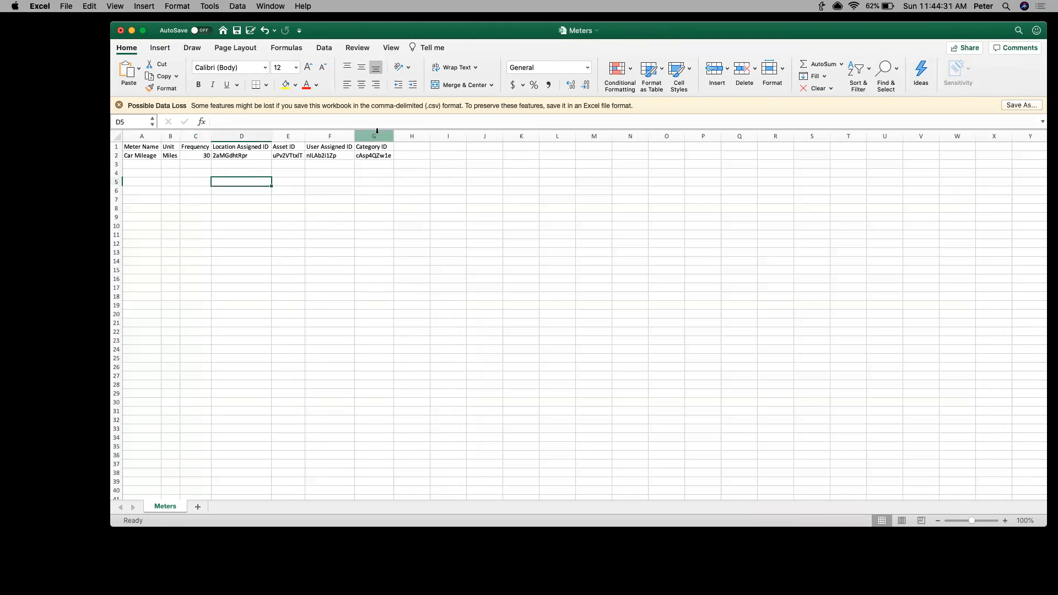
{"action": "left_click", "coordinate": [376, 135]}
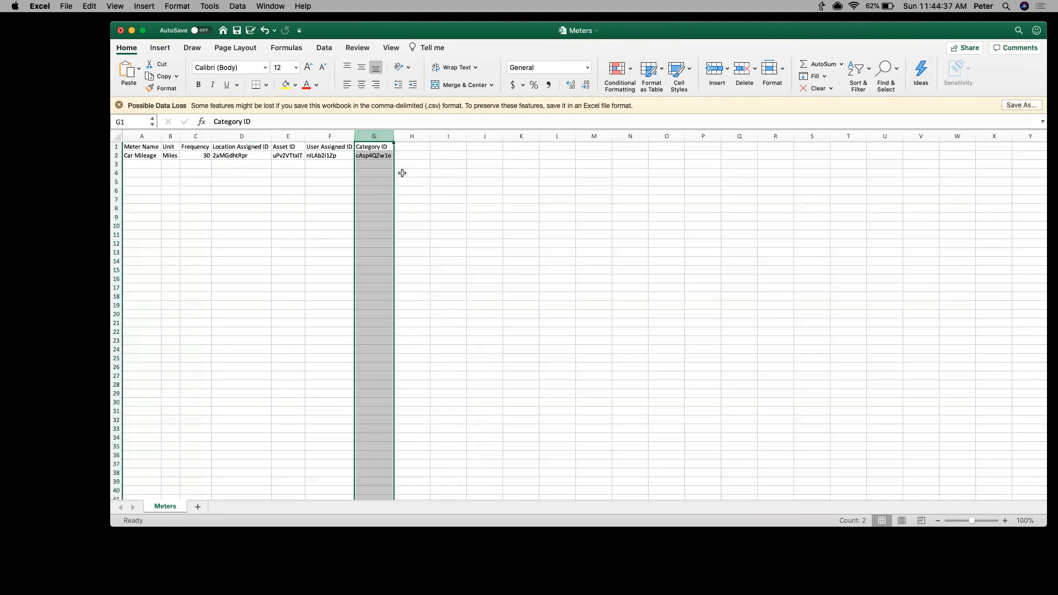
- Switch to UpKeep and look up the category IDs listed for meters
{"action": "key", "text": "ctrl+Up"}
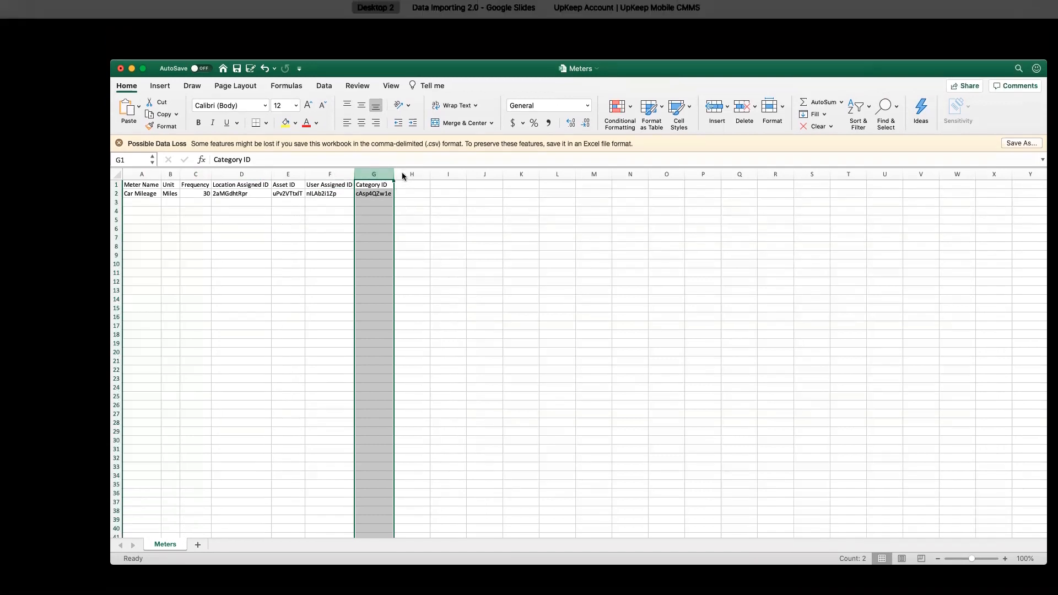
{"action": "left_click", "coordinate": [602, 33]}
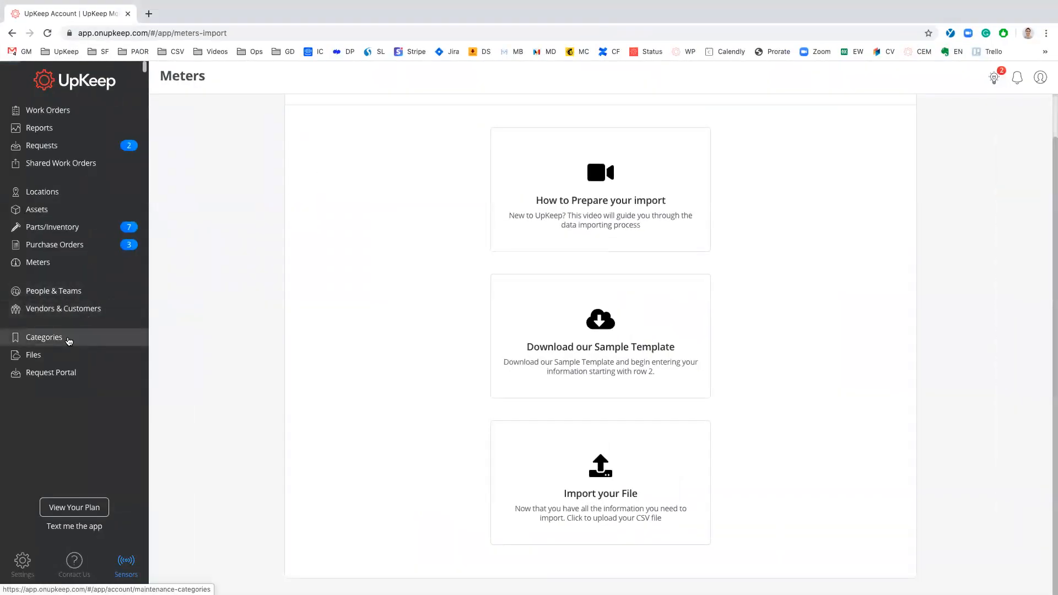
{"action": "left_click", "coordinate": [69, 341]}
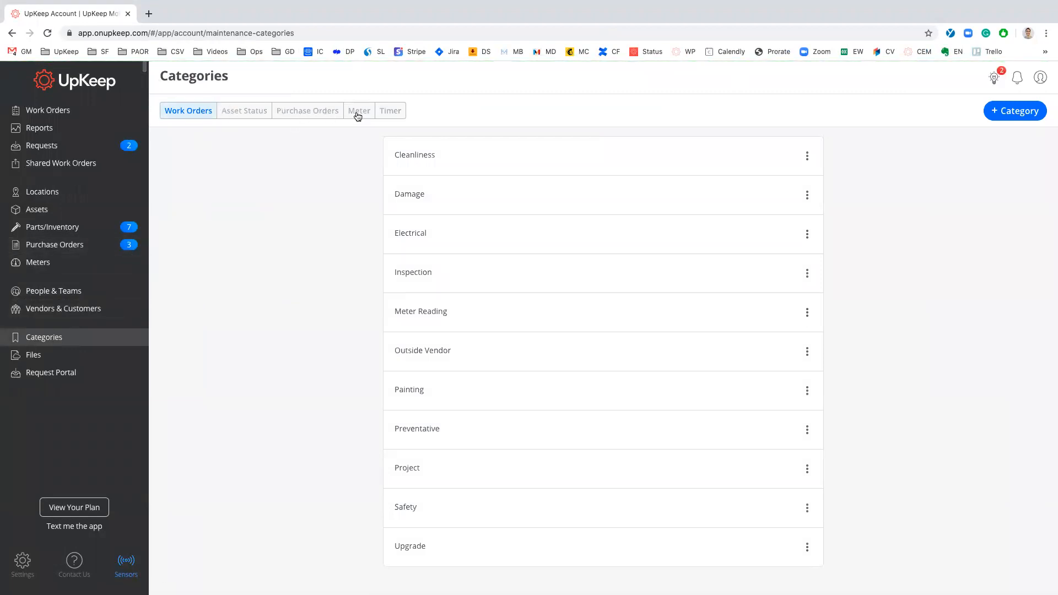
{"action": "left_click", "coordinate": [358, 112]}
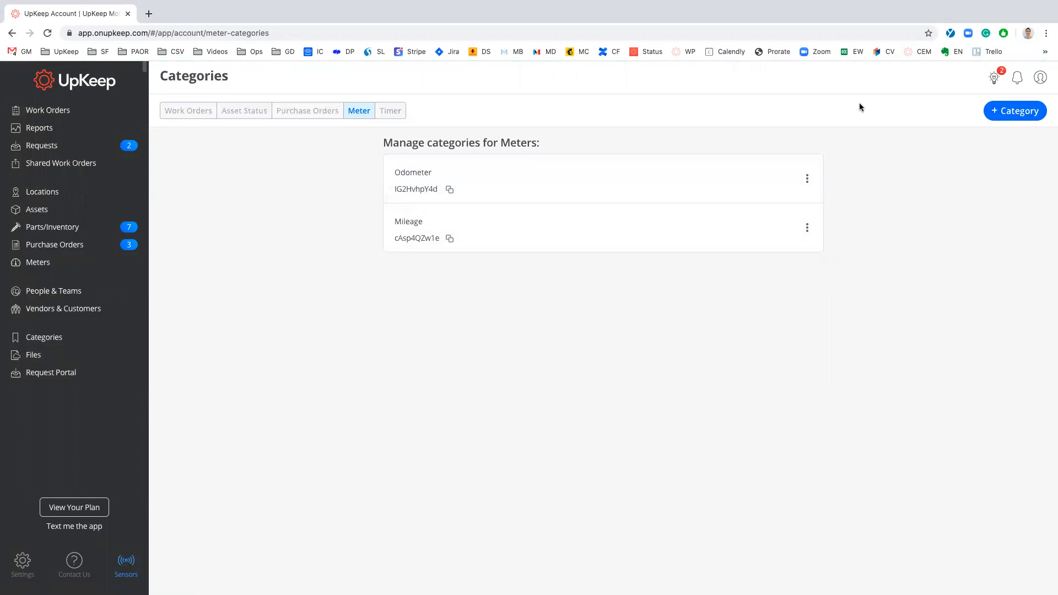
- Import Meters.csv from the Desktop as the meters file
{"action": "left_click", "coordinate": [42, 266]}
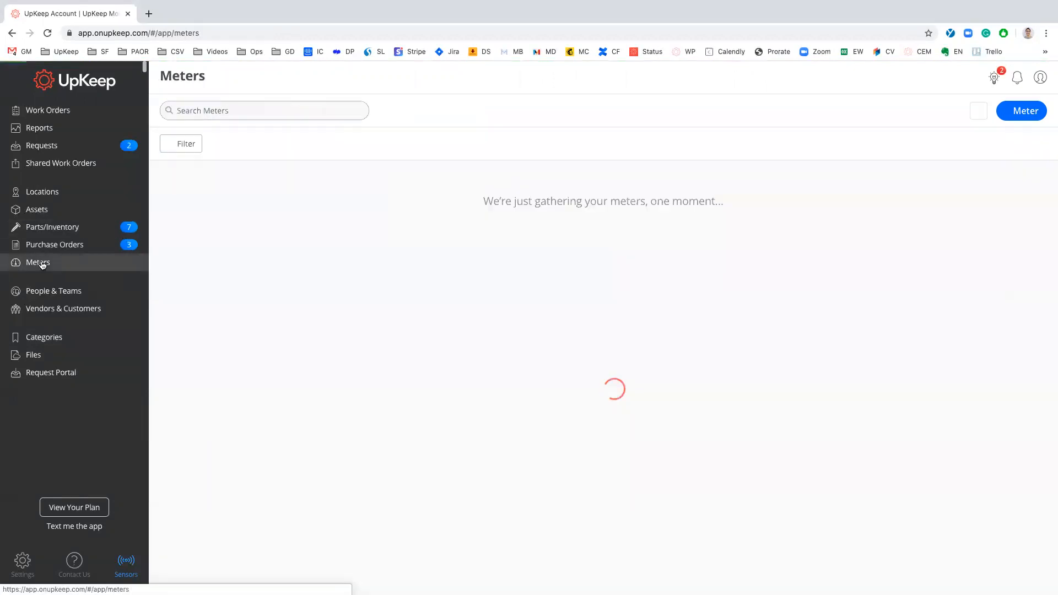
{"action": "left_click", "coordinate": [979, 110]}
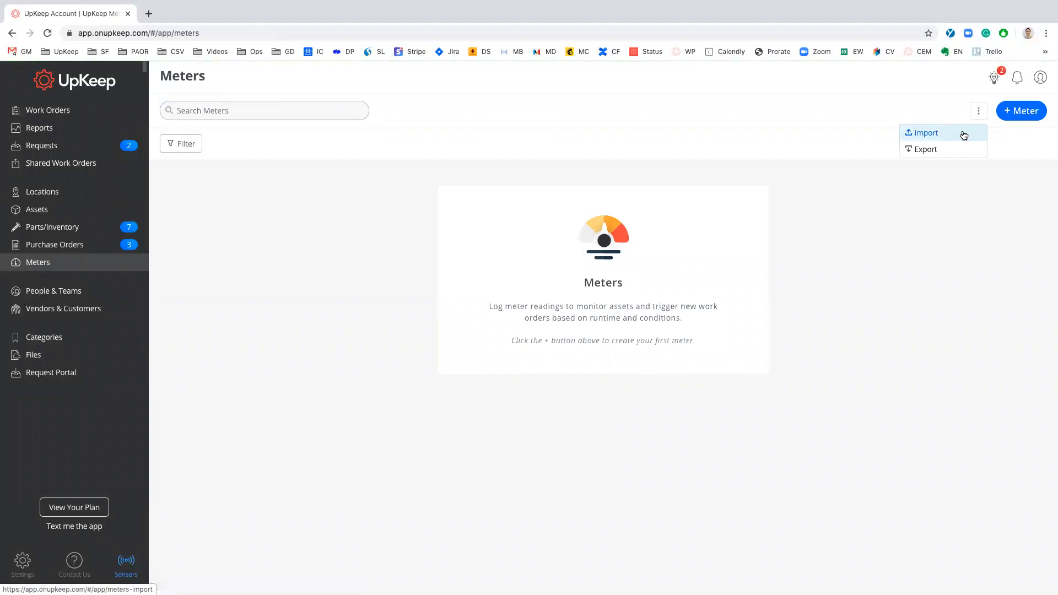
{"action": "left_click", "coordinate": [963, 133]}
{"action": "scroll", "coordinate": [450, 406], "scroll_direction": "down", "scroll_amount": 1}
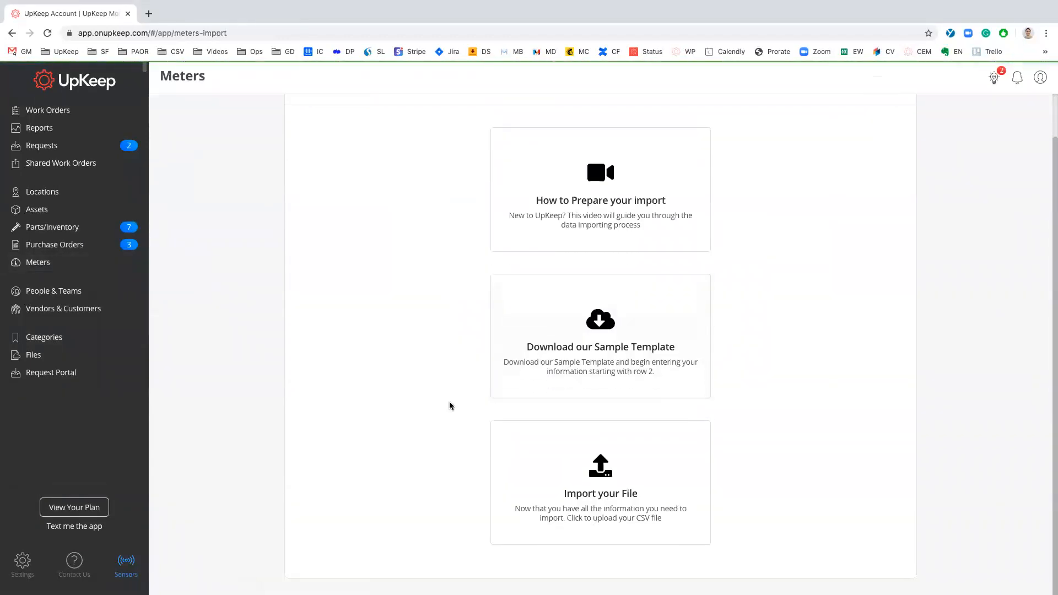
{"action": "left_click", "coordinate": [584, 483]}
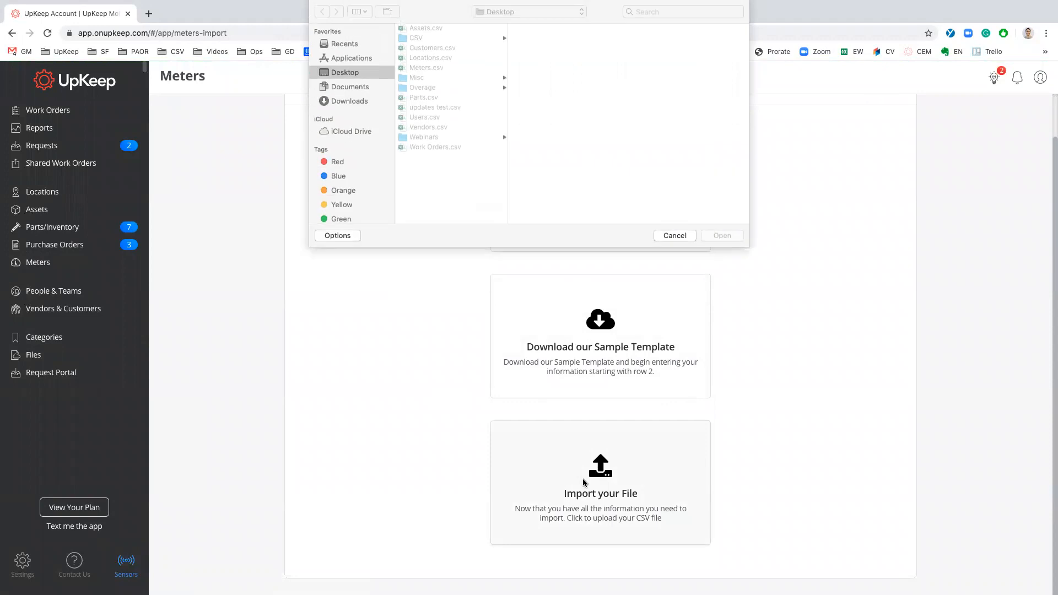
{"action": "left_click", "coordinate": [421, 68]}
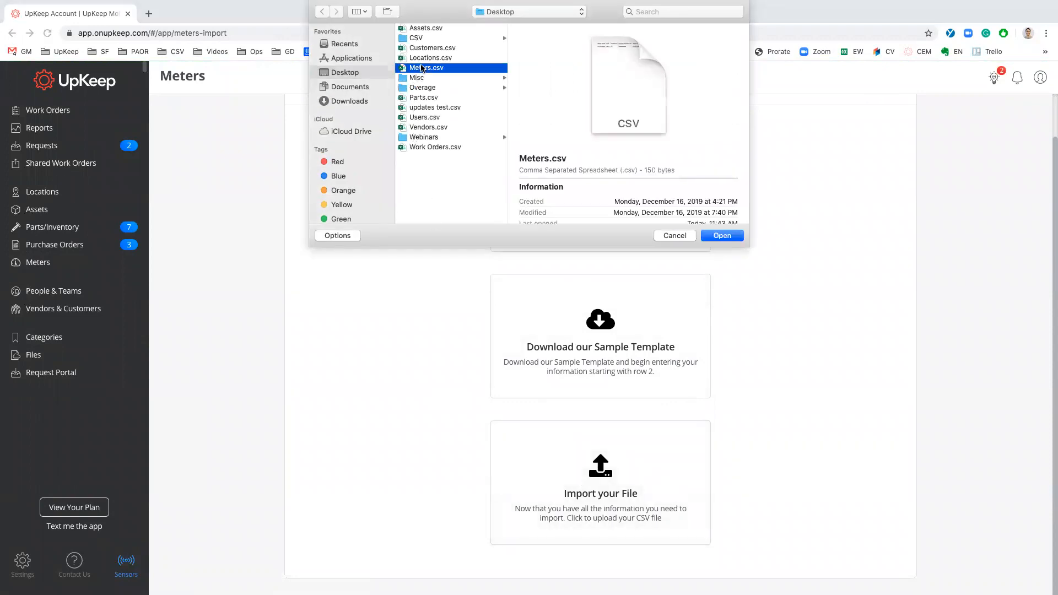
{"action": "left_click", "coordinate": [721, 236]}
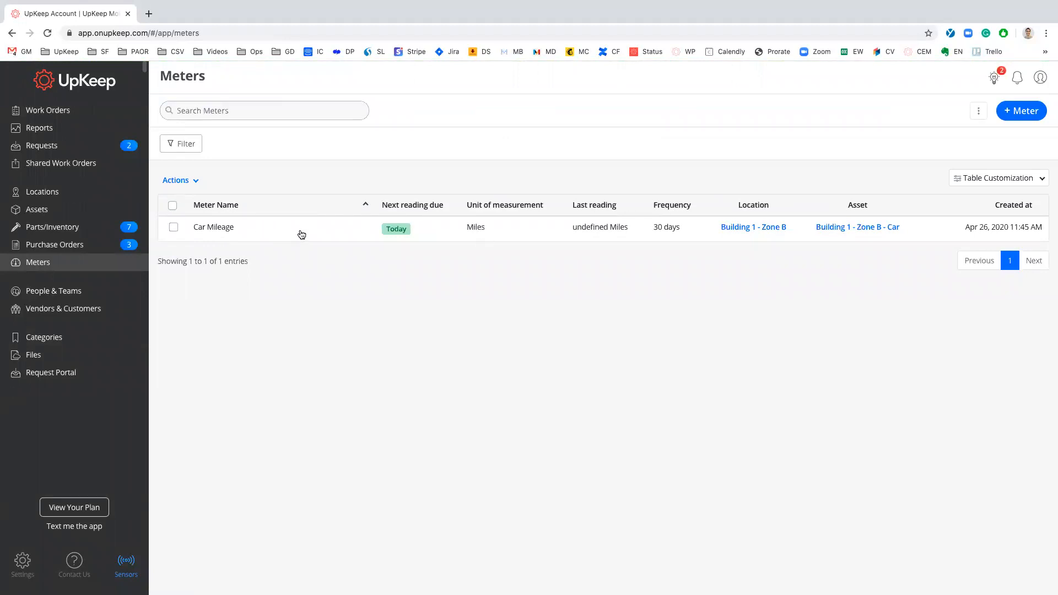
- Review the imported Car Mileage meter's location, asset, reading frequency, assignee and category, and close its details
{"action": "left_click", "coordinate": [302, 235]}
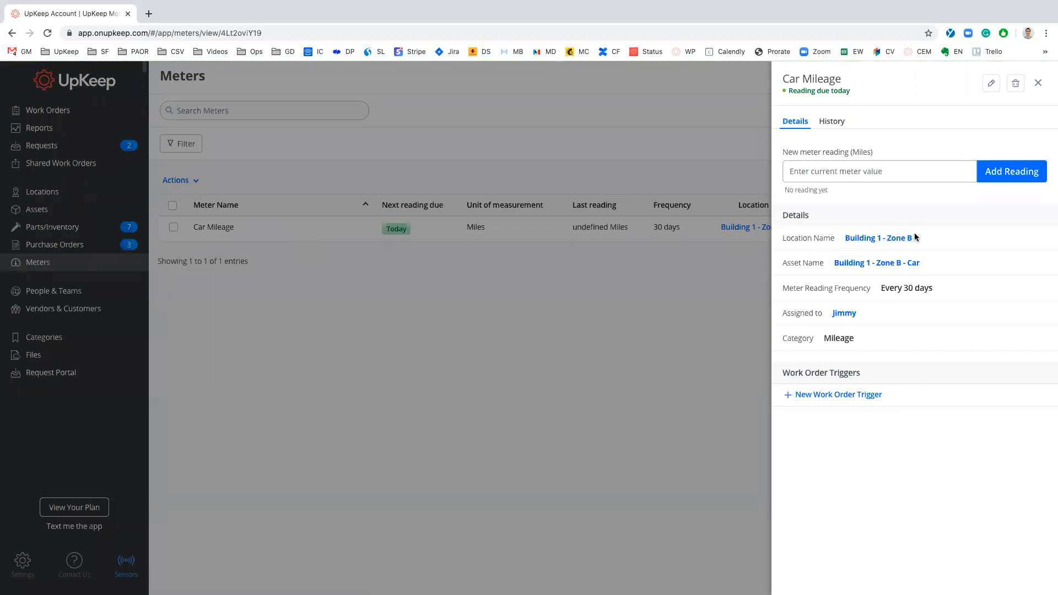
{"action": "left_click", "coordinate": [605, 374]}
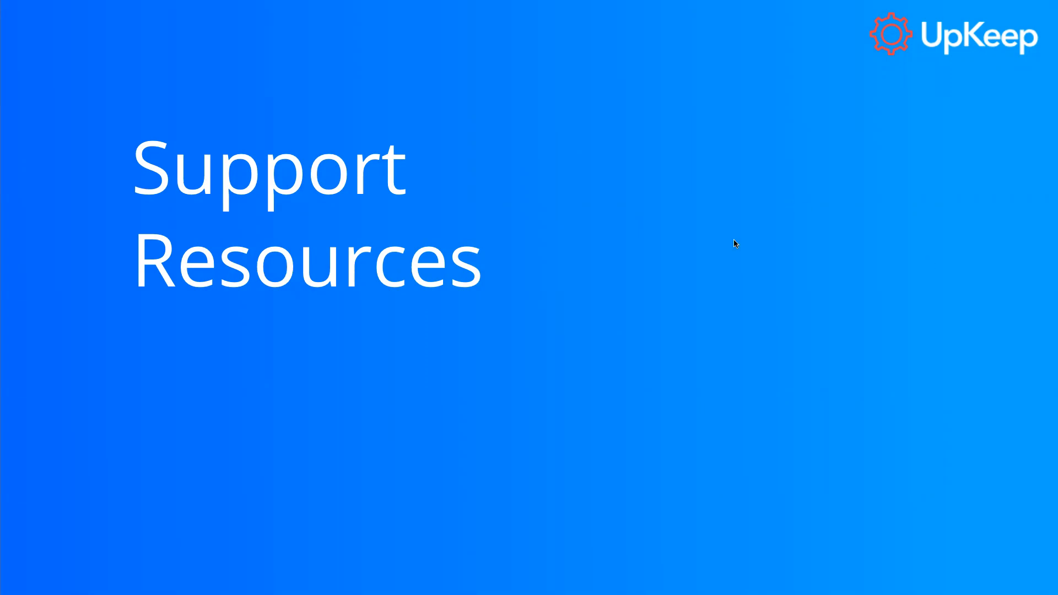
{"action": "left_click", "coordinate": [680, 283]}
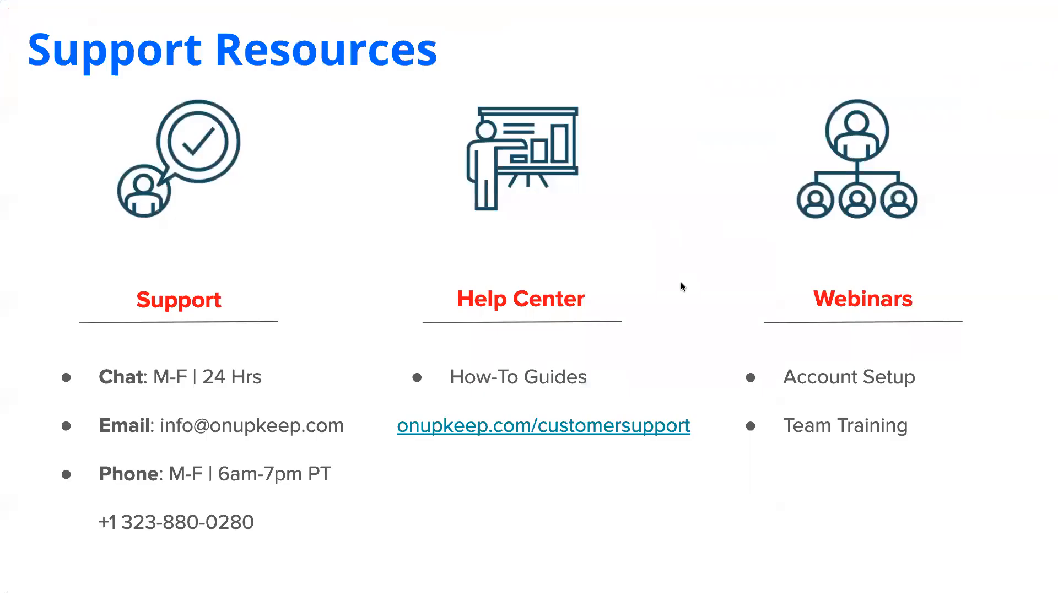